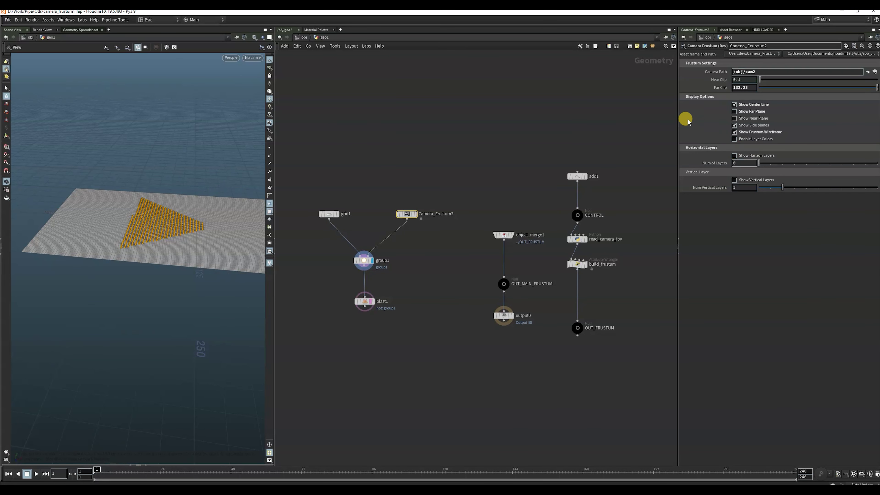
- Display the Camera_Frustum2 node and limit its display options to the center line with layer colors enabled
{"action": "left_click", "coordinate": [415, 214]}
{"action": "left_click_drag", "start_coordinate": [443, 230], "coordinate": [372, 175]}
{"action": "left_click", "coordinate": [734, 105]}
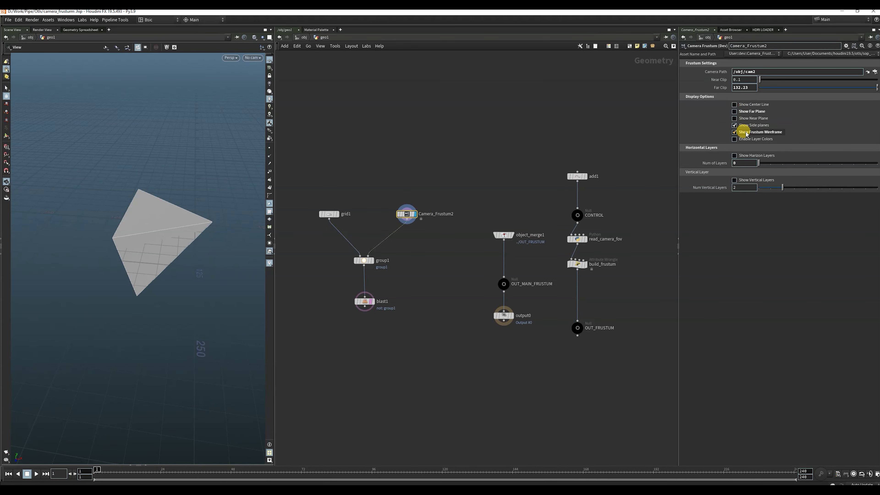
{"action": "left_click", "coordinate": [739, 126]}
{"action": "left_click", "coordinate": [735, 132]}
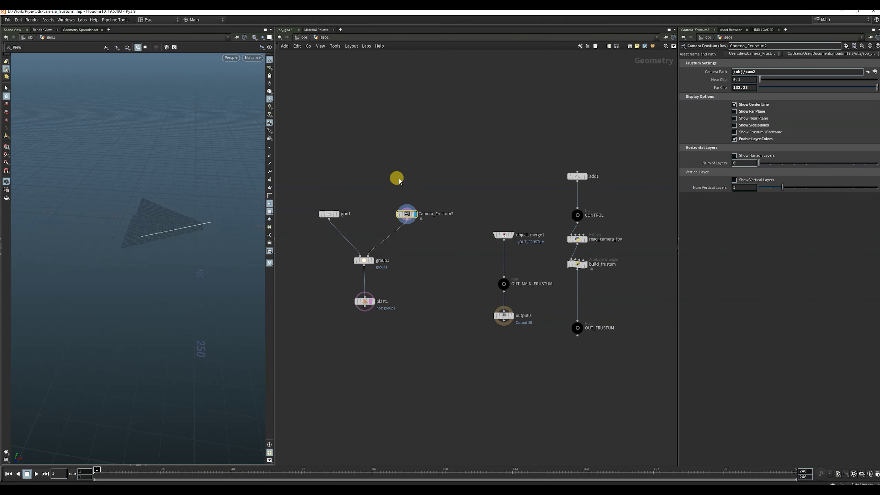
- Show the far plane, near plane and side planes of Camera_Frustum2
{"action": "left_click", "coordinate": [760, 112]}
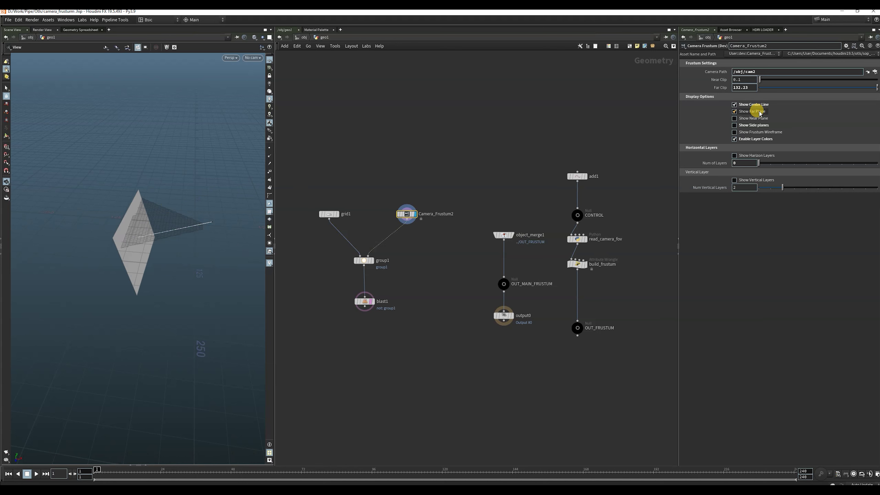
{"action": "left_click", "coordinate": [748, 118]}
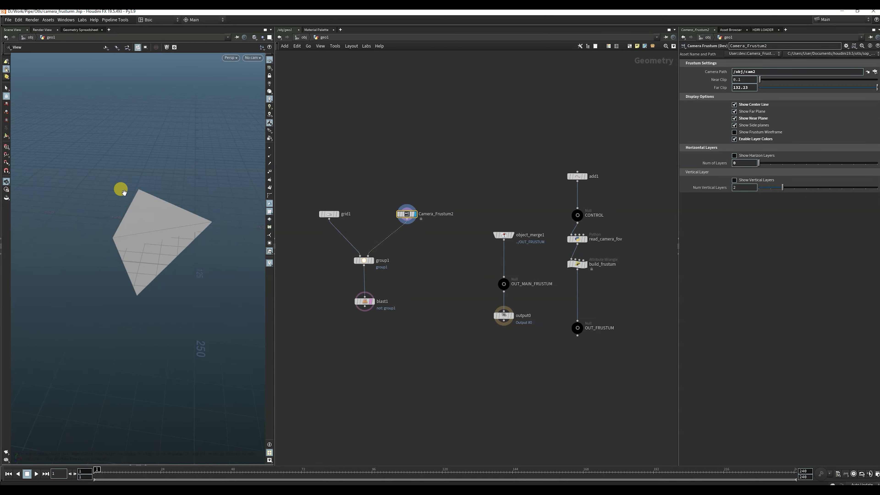
{"action": "mouse_move", "coordinate": [159, 197]}
{"action": "left_mouse_down"}
{"action": "mouse_move", "coordinate": [188, 181]}
{"action": "mouse_move", "coordinate": [147, 195]}
{"action": "left_mouse_up"}
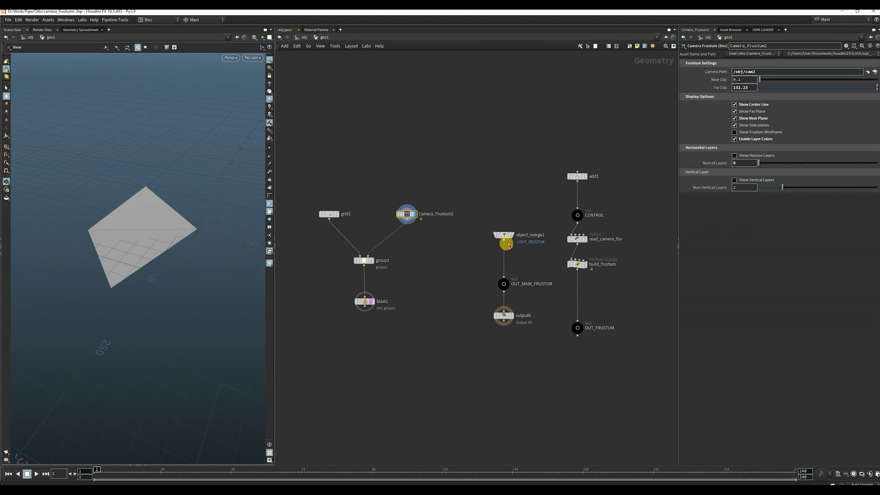
- Inspect the parameters of the add1, CONTROL, read_camera_fov and build_frustum nodes one after another
{"action": "scroll", "coordinate": [540, 201], "scroll_direction": "up", "scroll_amount": 1}
{"action": "left_click_drag", "start_coordinate": [517, 142], "coordinate": [607, 191]}
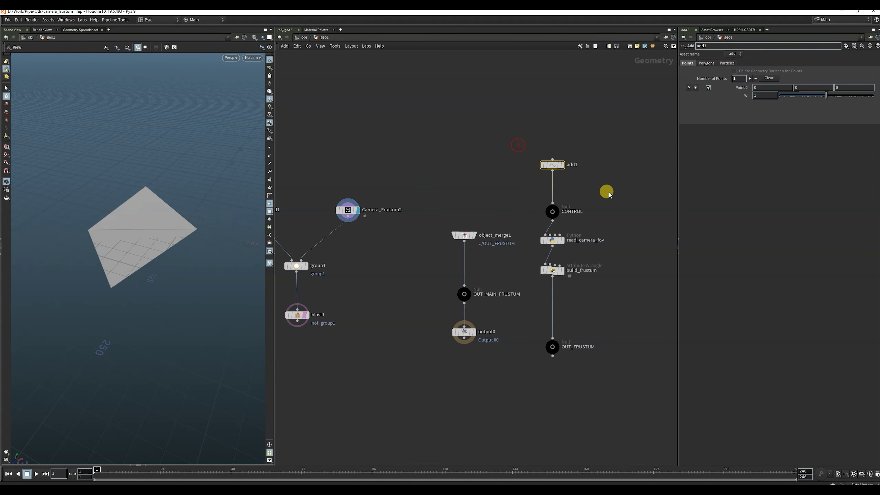
{"action": "left_click_drag", "start_coordinate": [533, 194], "coordinate": [590, 229]}
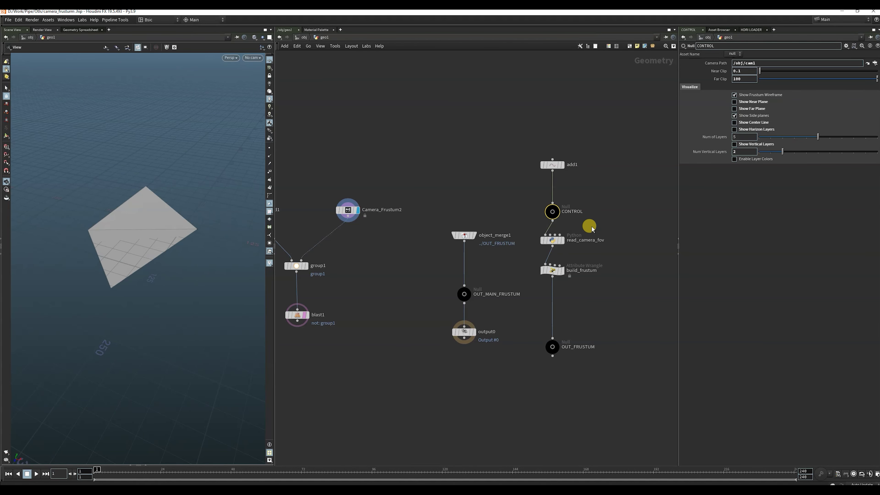
{"action": "left_click_drag", "start_coordinate": [518, 228], "coordinate": [603, 253]}
{"action": "left_click_drag", "start_coordinate": [523, 260], "coordinate": [582, 289]}
{"action": "scroll", "coordinate": [508, 292], "scroll_direction": "down", "scroll_amount": 3}
{"action": "middle_click_drag", "start_coordinate": [446, 294], "coordinate": [449, 251]}
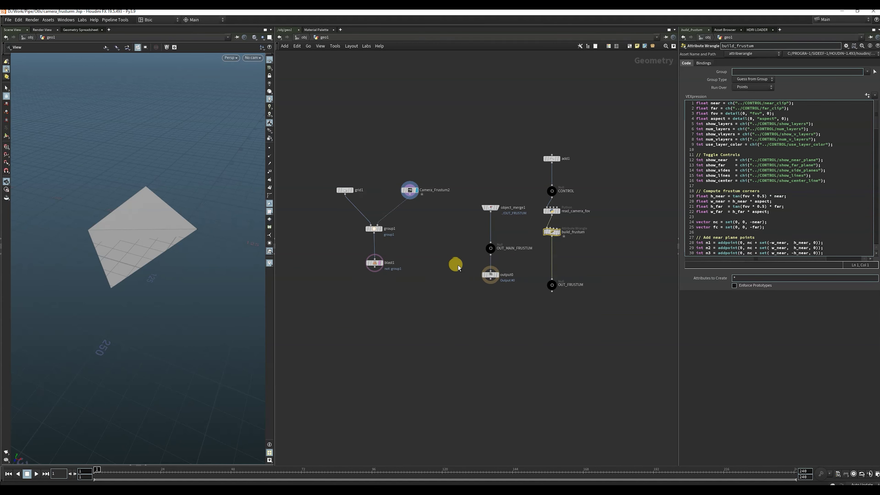
- Widen the viewport, review the Python code of read_camera_fov, and select the frustum and output node chains
{"action": "left_click_drag", "start_coordinate": [276, 186], "coordinate": [320, 205]}
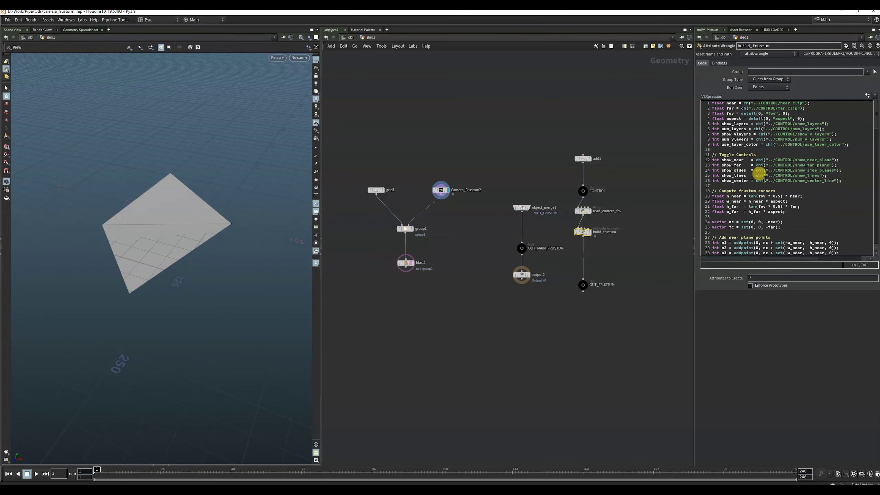
{"action": "left_click_drag", "start_coordinate": [568, 201], "coordinate": [609, 221]}
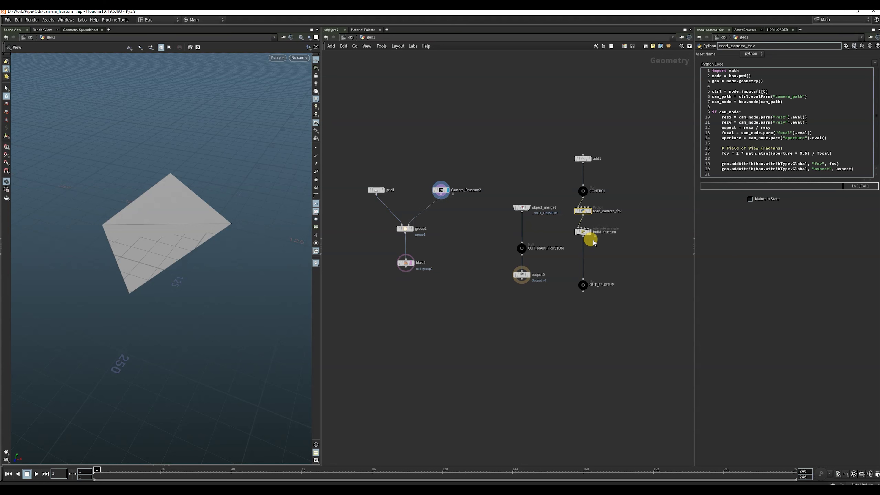
{"action": "mouse_move", "coordinate": [593, 211]}
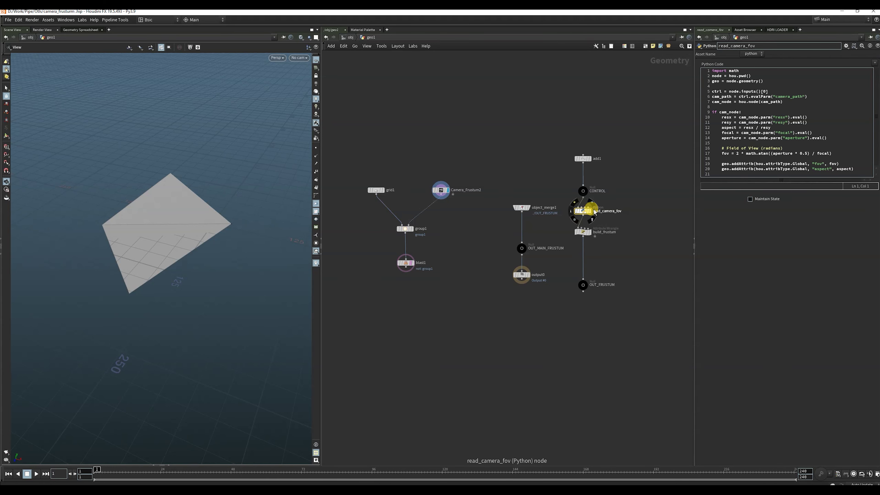
{"action": "left_click_drag", "start_coordinate": [513, 128], "coordinate": [620, 318]}
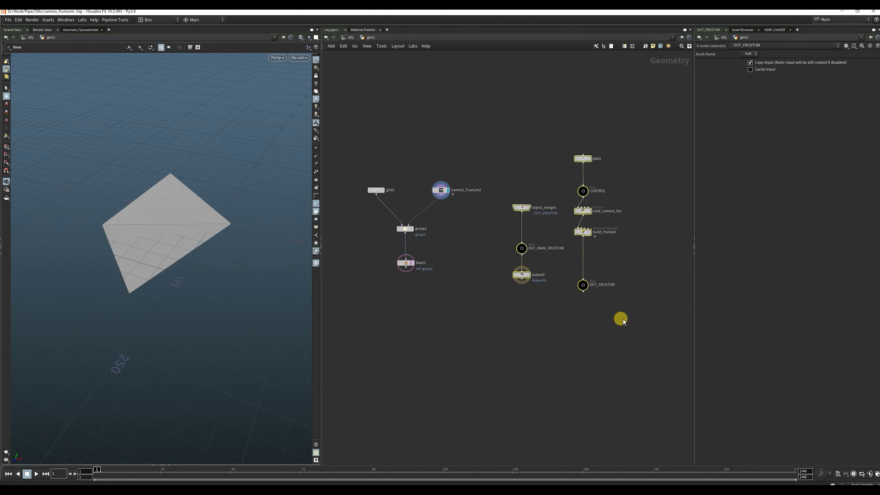
- Go up to the object level, add a new Geometry node, and name it Camera_Frustum_HDA
{"action": "left_click", "coordinate": [495, 146]}
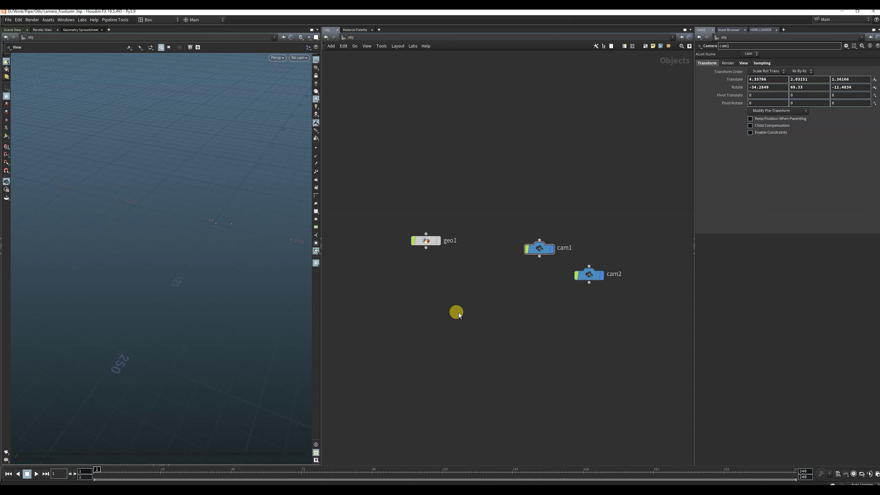
{"action": "key", "text": "Tab"}
{"action": "type", "text": "geo"}
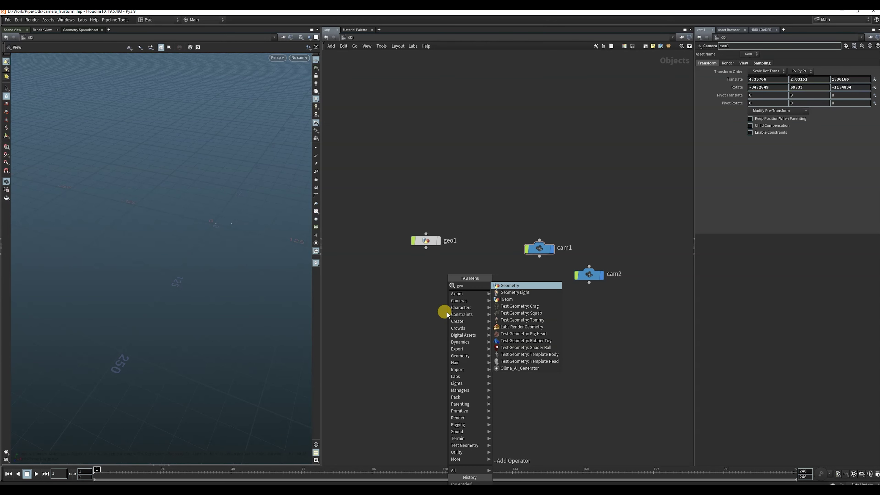
{"action": "left_click", "coordinate": [501, 284]}
{"action": "left_click", "coordinate": [414, 315]}
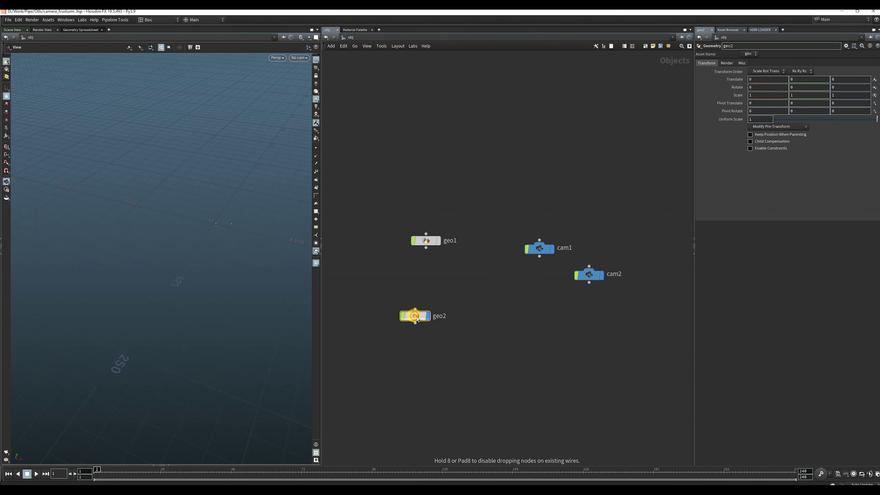
{"action": "double_click", "coordinate": [440, 316]}
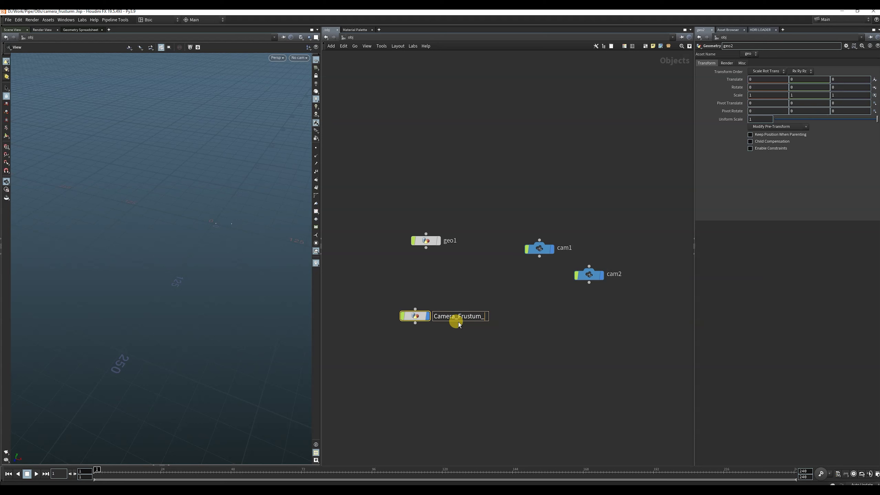
{"action": "type", "text": "_HDA"}
{"action": "key", "text": "Return"}
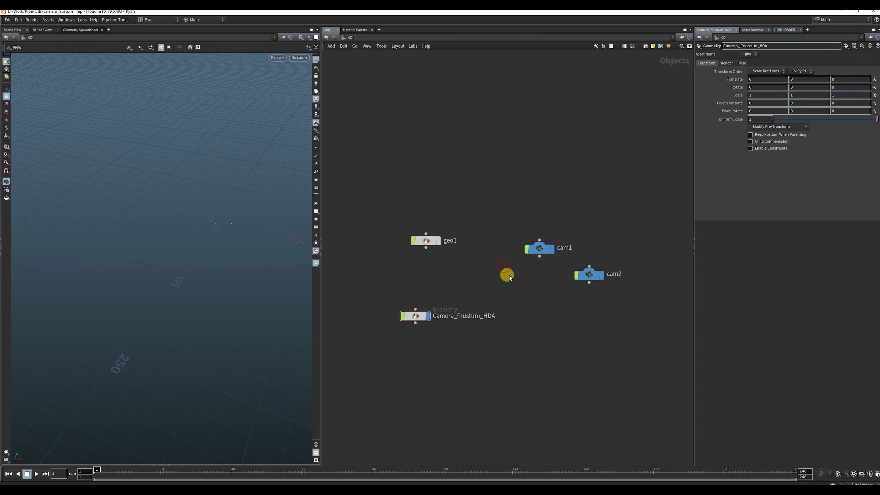
- Move cam1 and cam2 away from the geometry nodes, stacking cam1 above cam2
{"action": "left_click_drag", "start_coordinate": [540, 252], "coordinate": [574, 146]}
{"action": "left_click_drag", "start_coordinate": [591, 282], "coordinate": [574, 180]}
{"action": "scroll", "coordinate": [537, 256], "scroll_direction": "down", "scroll_amount": 3}
{"action": "scroll", "coordinate": [479, 299], "scroll_direction": "up", "scroll_amount": 5}
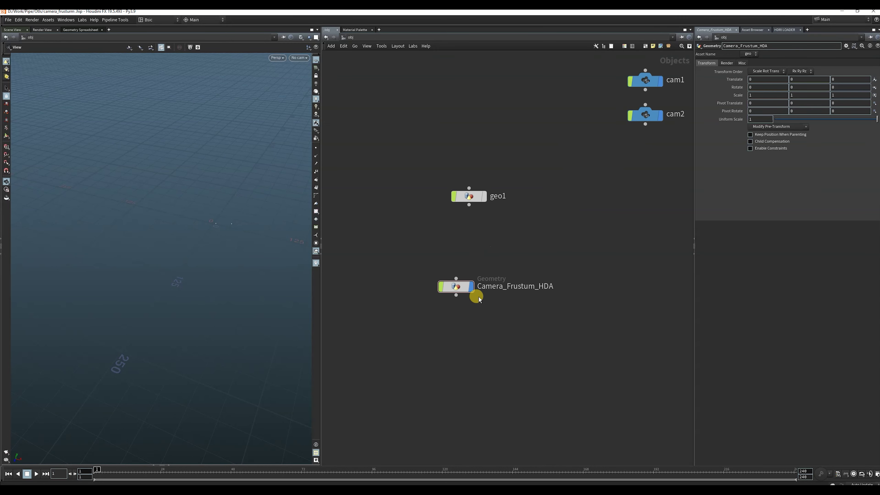
- Inside Camera_Frustum_HDA, place an Add node and give it one point
{"action": "double_click", "coordinate": [456, 286]}
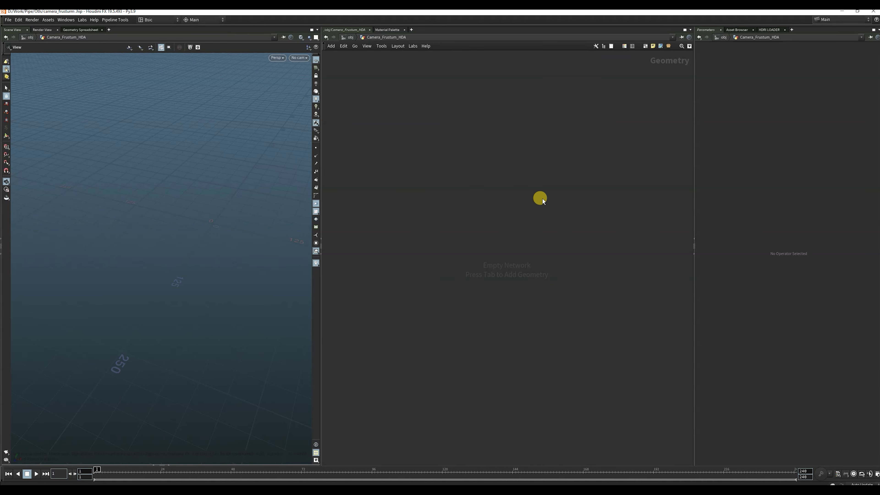
{"action": "key", "text": "Tab"}
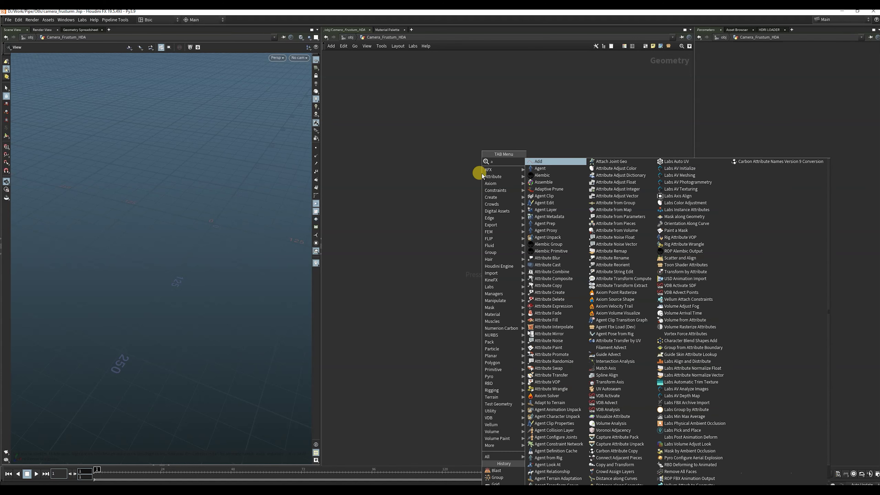
{"action": "type", "text": "add"}
{"action": "left_click", "coordinate": [540, 161]}
{"action": "left_click", "coordinate": [505, 183]}
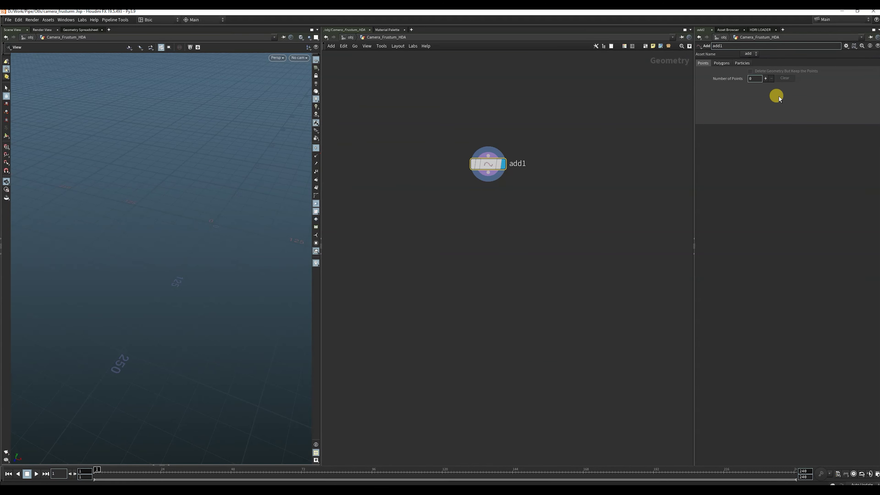
{"action": "left_click", "coordinate": [765, 78]}
{"action": "mouse_move", "coordinate": [204, 224]}
{"action": "left_mouse_down"}
{"action": "mouse_move", "coordinate": [225, 215]}
{"action": "mouse_move", "coordinate": [197, 234]}
{"action": "left_mouse_up"}
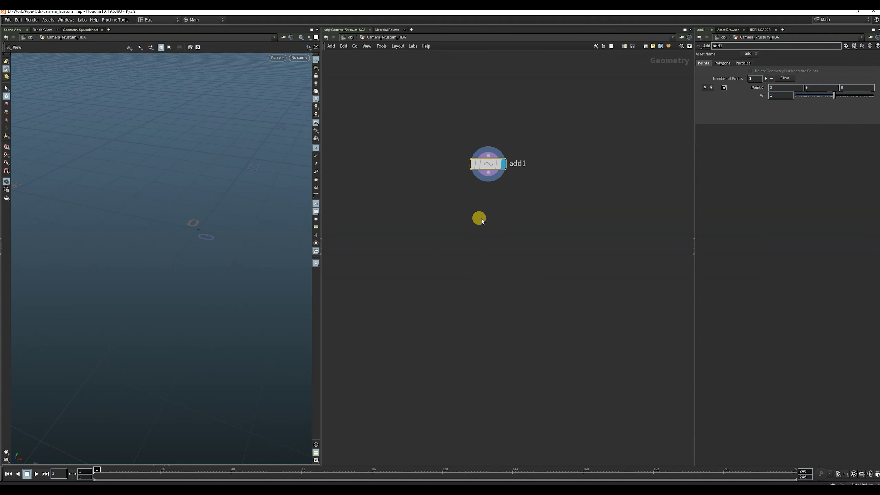
{"action": "left_click_drag", "start_coordinate": [488, 173], "coordinate": [489, 273]}
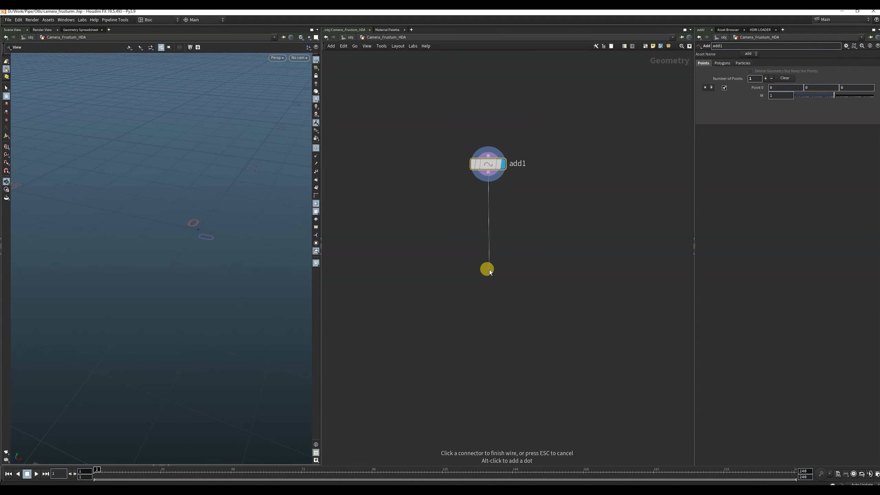
{"action": "key", "text": "Tab"}
{"action": "type", "text": "pyth"}
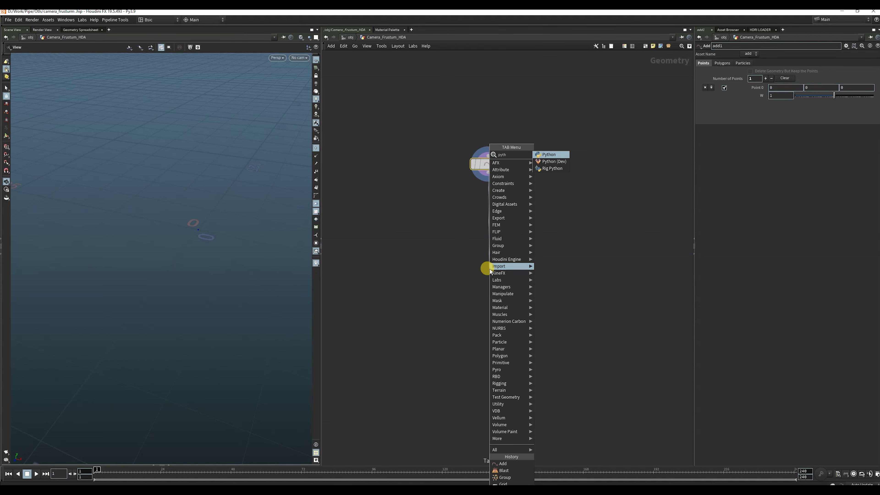
{"action": "left_click", "coordinate": [549, 154]}
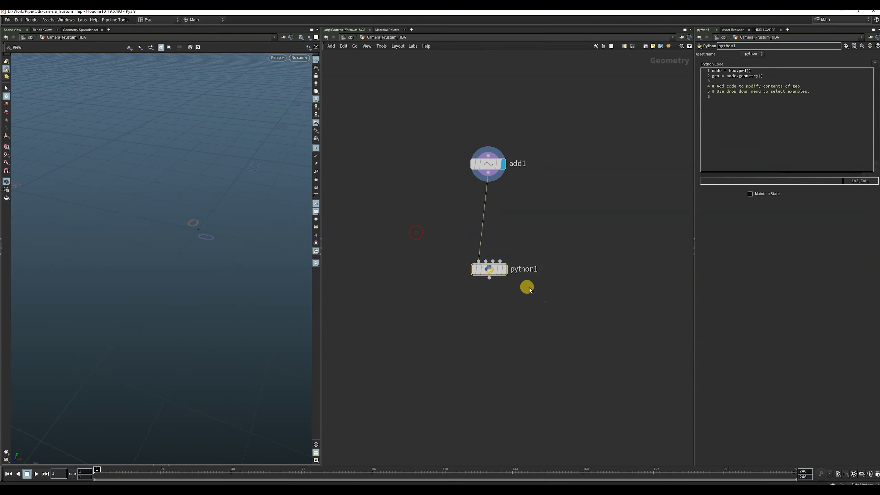
{"action": "left_click", "coordinate": [571, 276]}
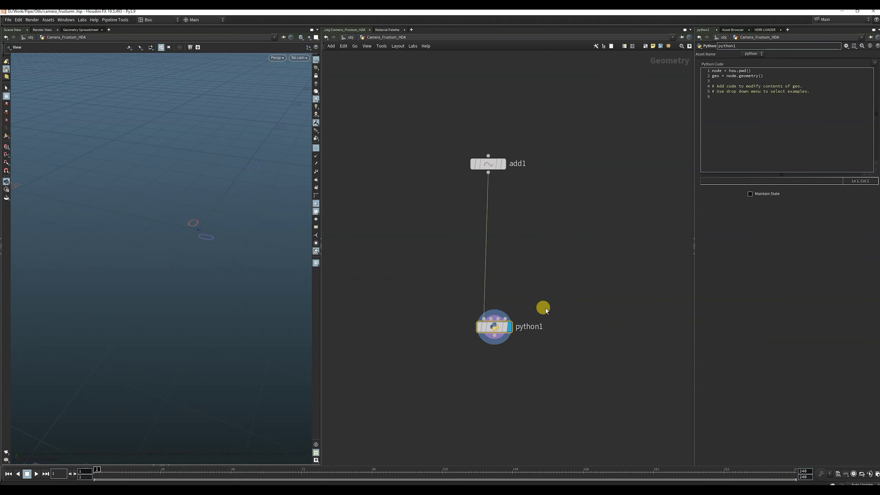
{"action": "key", "text": "Delete"}
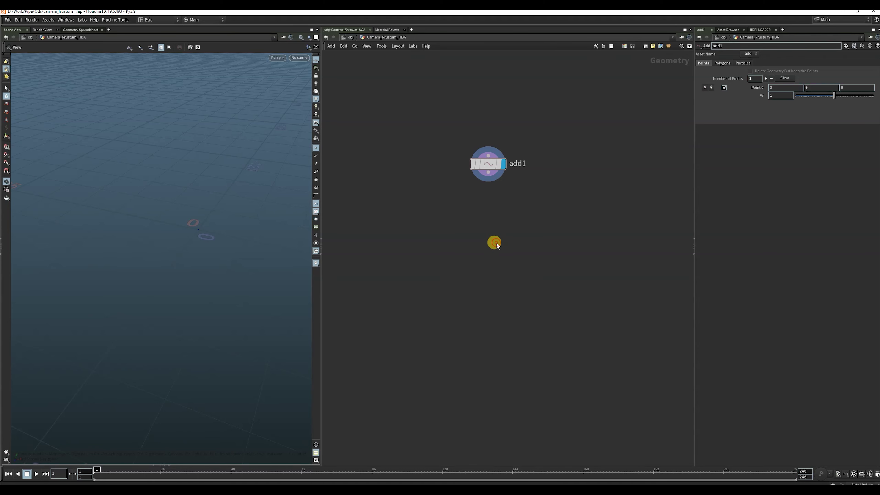
{"action": "key", "text": "Tab"}
{"action": "type", "text": "c"}
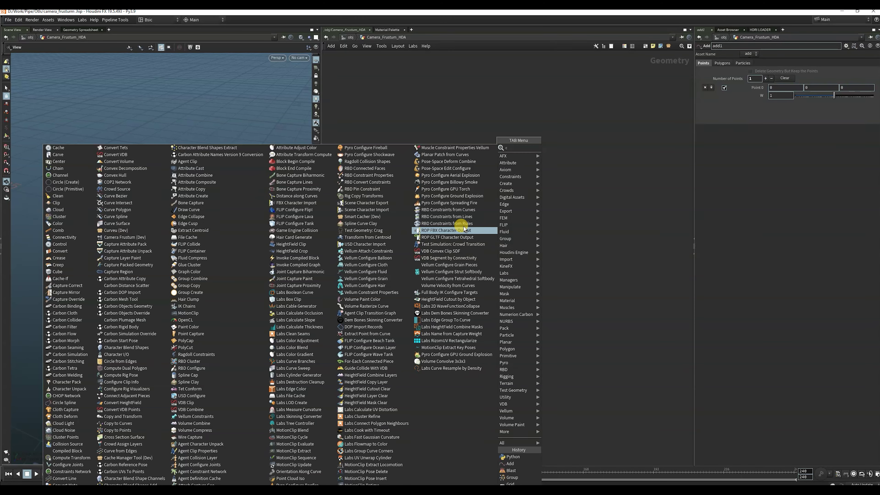
{"action": "left_click", "coordinate": [464, 229]}
{"action": "left_click", "coordinate": [504, 249]}
{"action": "key", "text": "Delete"}
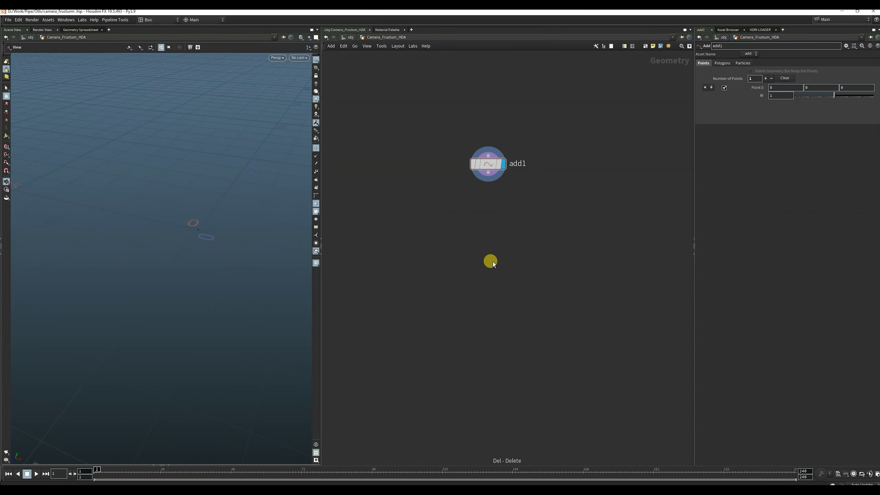
- Connect a Null node below add1, make it the displayed node, and name it CONTROL
{"action": "left_click_drag", "start_coordinate": [488, 173], "coordinate": [495, 273]}
{"action": "type", "text": "nul"}
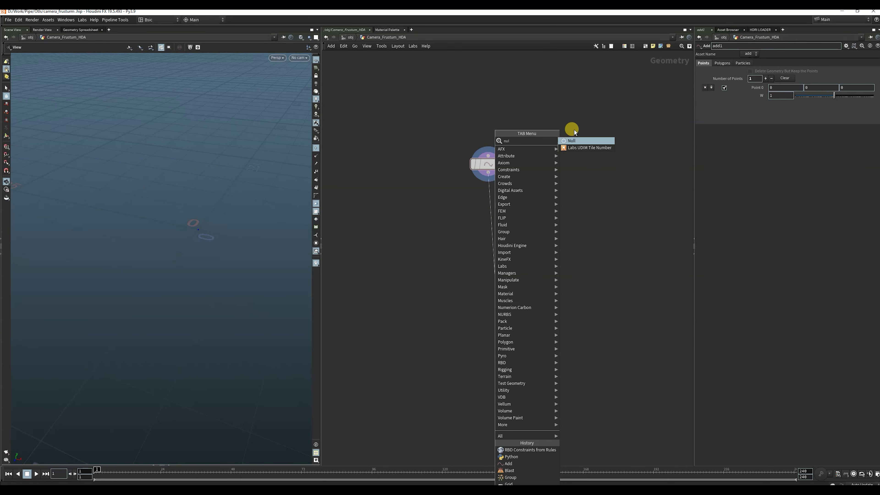
{"action": "left_click", "coordinate": [575, 140]}
{"action": "left_click", "coordinate": [489, 255]}
{"action": "left_click_drag", "start_coordinate": [489, 255], "coordinate": [488, 237]}
{"action": "left_click_drag", "start_coordinate": [412, 212], "coordinate": [596, 299]}
{"action": "left_click", "coordinate": [507, 244]}
{"action": "double_click", "coordinate": [507, 244]}
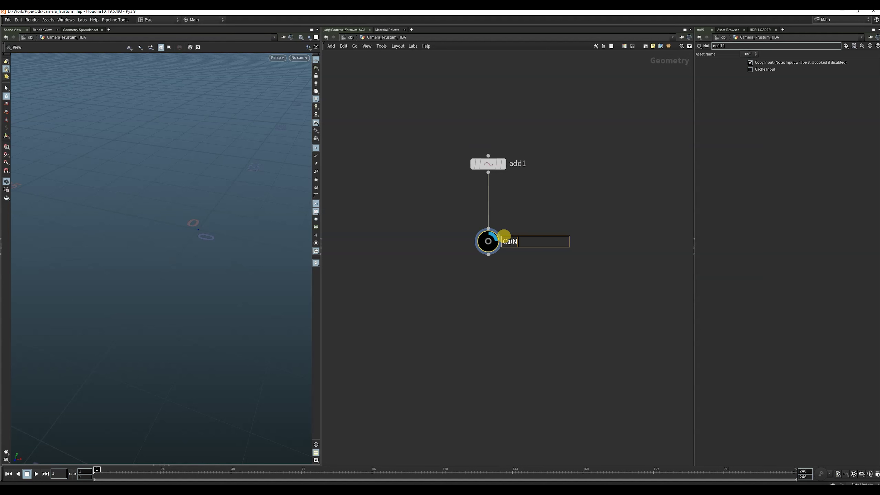
{"action": "key", "text": "Return"}
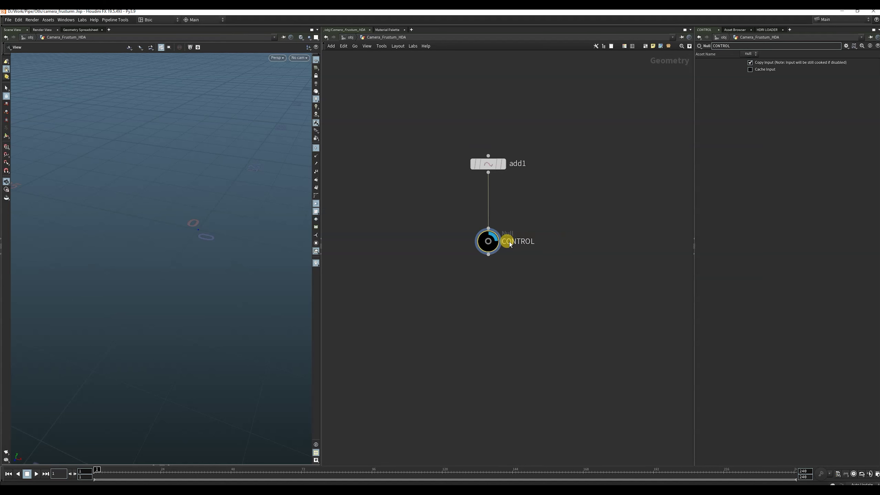
- Return to the geo1 network and examine the parameters of Camera_Frustum2
{"action": "scroll", "coordinate": [540, 229], "scroll_direction": "down", "scroll_amount": 2}
{"action": "left_click", "coordinate": [351, 38]}
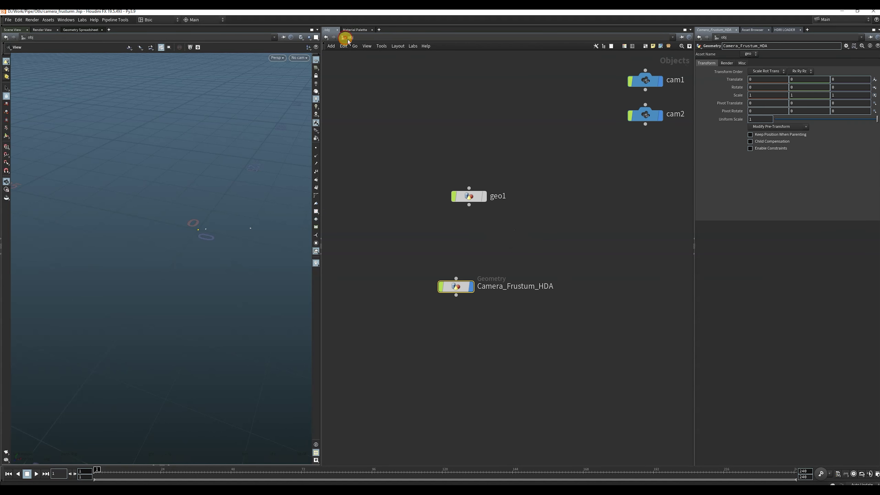
{"action": "double_click", "coordinate": [468, 196]}
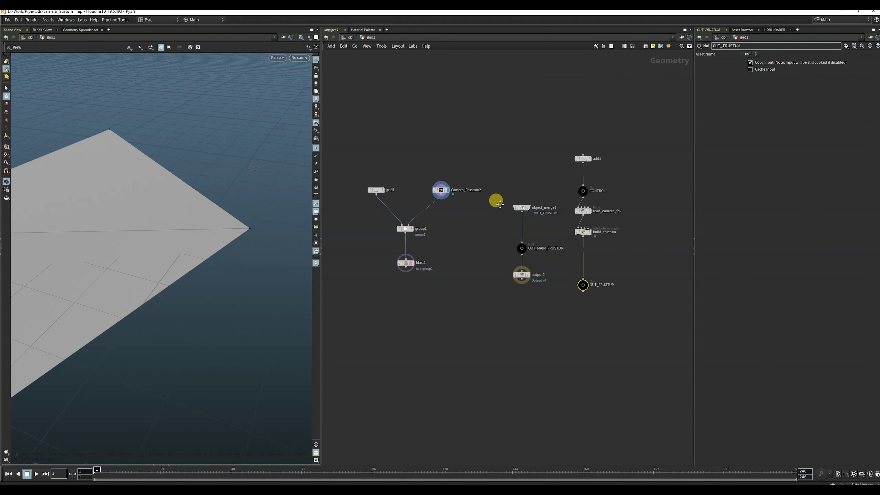
{"action": "left_click", "coordinate": [461, 231]}
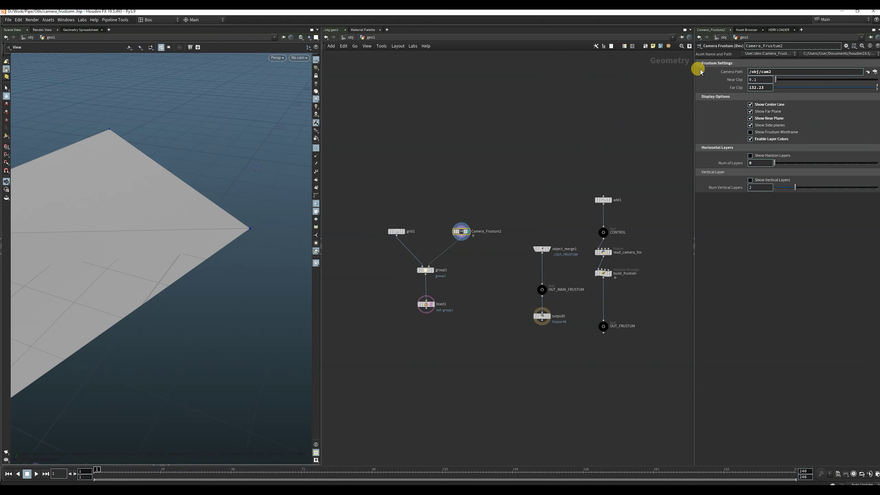
- Return to the Camera_Frustum_HDA network and open the parameter interface editor for the CONTROL null, moving it clear of the nodes
{"action": "scroll", "coordinate": [471, 227], "scroll_direction": "up", "scroll_amount": 2}
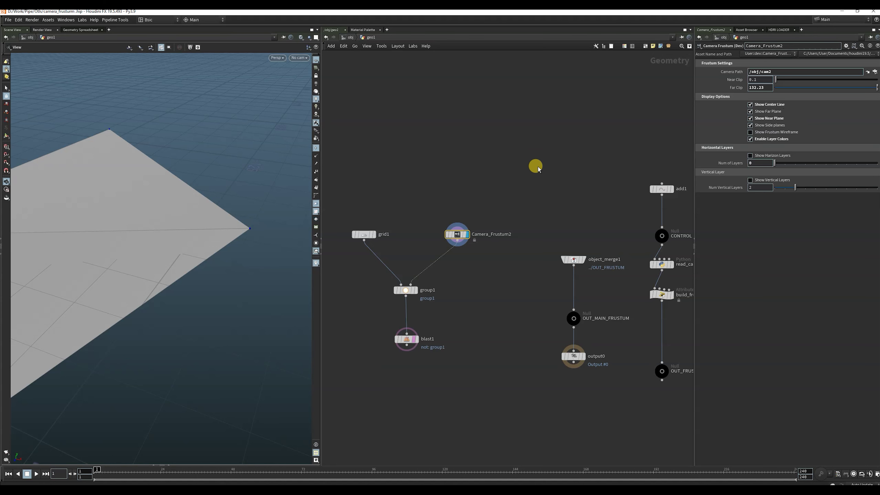
{"action": "key", "text": "u"}
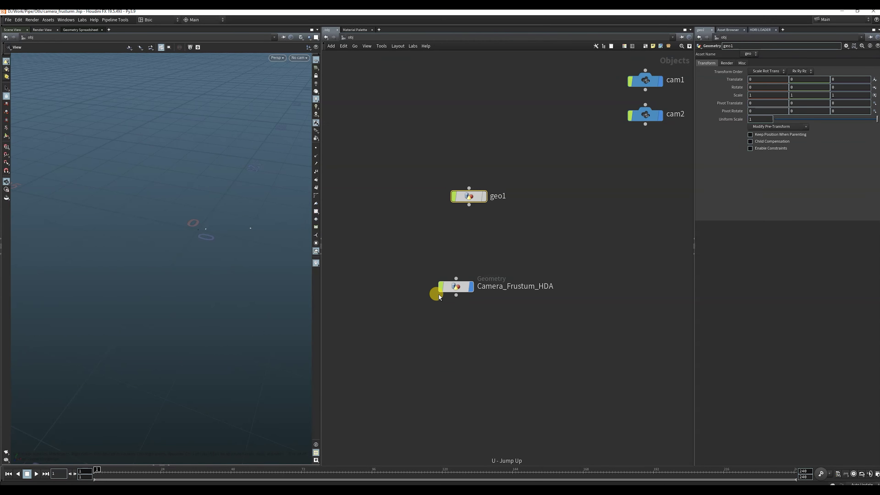
{"action": "double_click", "coordinate": [456, 287]}
{"action": "mouse_move", "coordinate": [440, 215]}
{"action": "left_mouse_down"}
{"action": "mouse_move", "coordinate": [595, 305]}
{"action": "mouse_move", "coordinate": [440, 215]}
{"action": "left_mouse_up"}
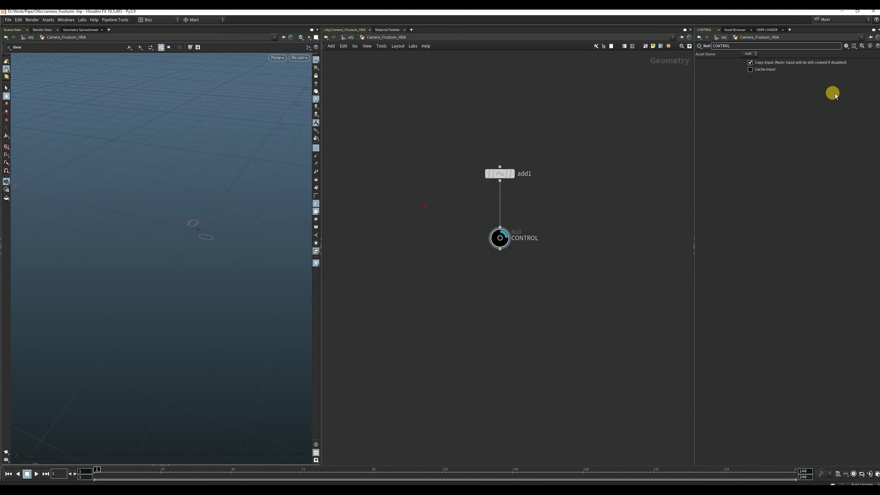
{"action": "left_click", "coordinate": [845, 47]}
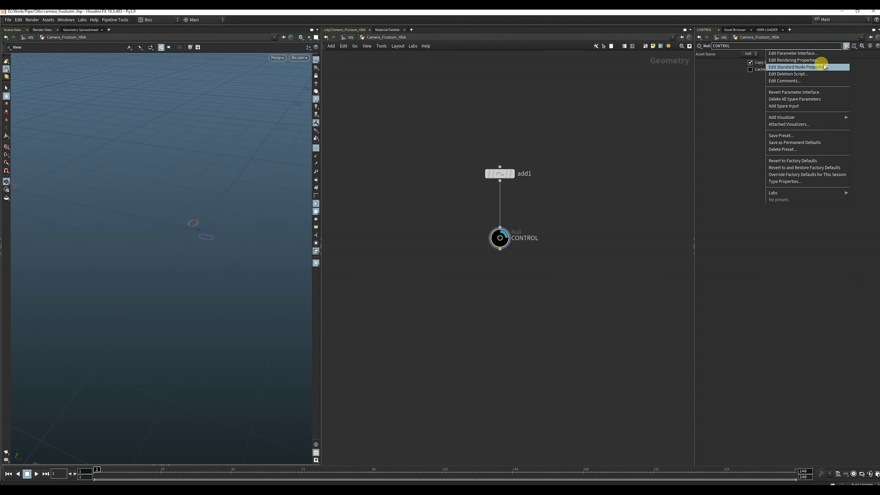
{"action": "left_click", "coordinate": [804, 54]}
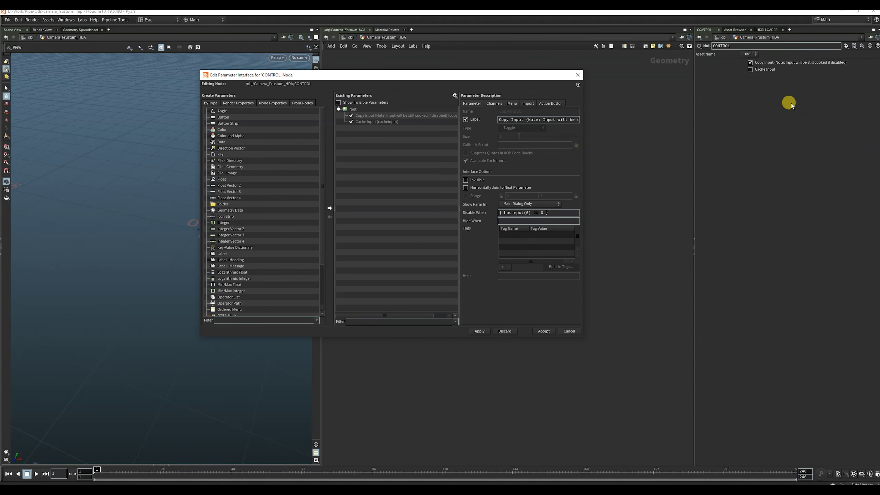
{"action": "left_click_drag", "start_coordinate": [367, 79], "coordinate": [174, 112]}
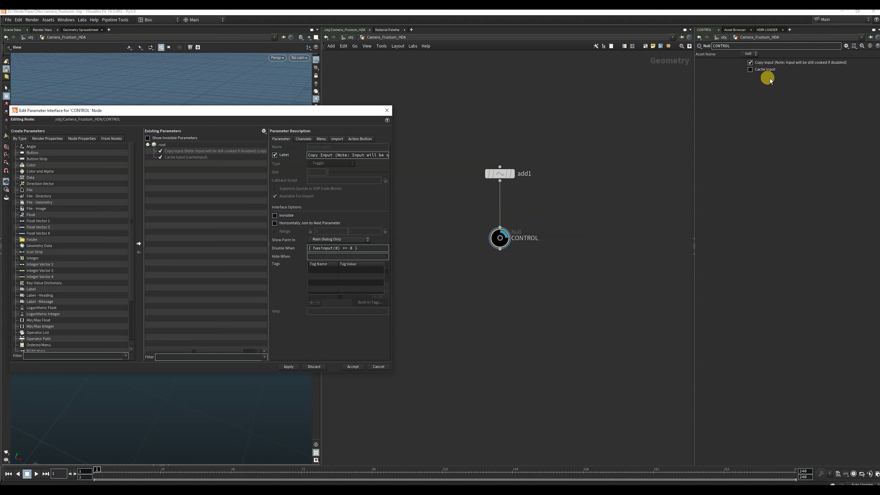
- Make CONTROL's Copy Input and Cache Input parameters invisible and apply the change
{"action": "left_click", "coordinate": [201, 151]}
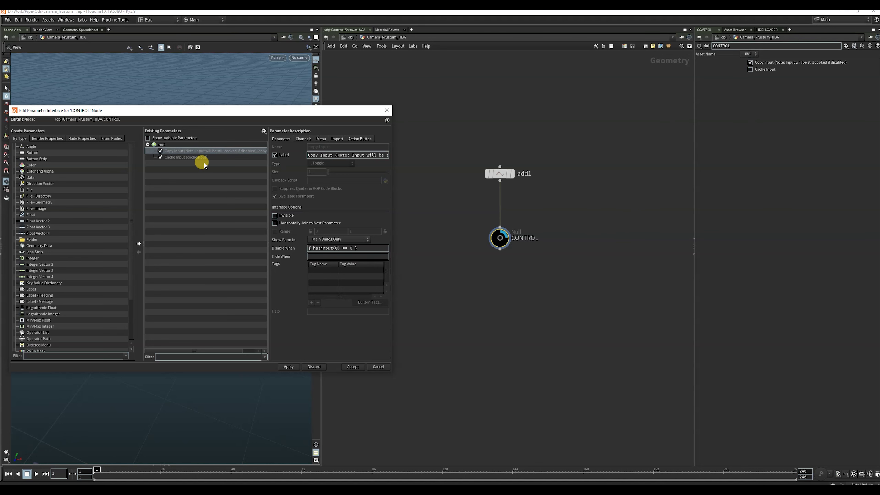
{"action": "left_click", "coordinate": [188, 157], "text": "shift"}
{"action": "left_click", "coordinate": [275, 216]}
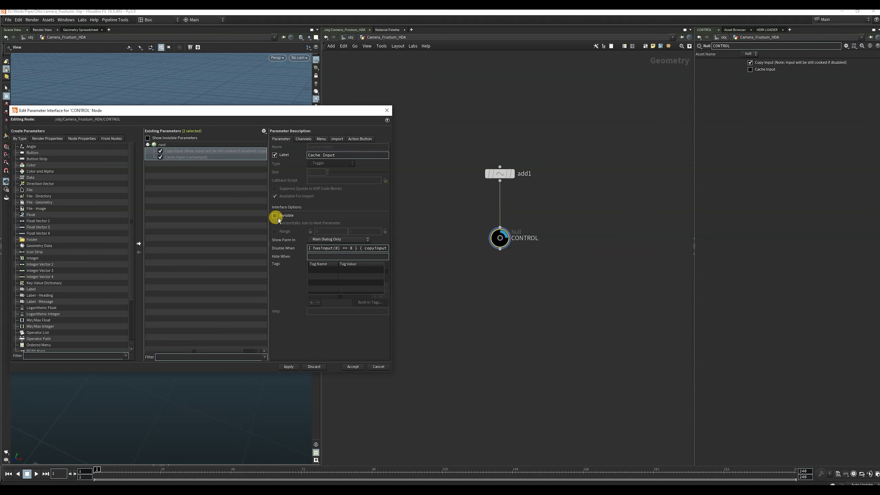
{"action": "left_click", "coordinate": [288, 366]}
{"action": "left_click_drag", "start_coordinate": [226, 117], "coordinate": [268, 118]}
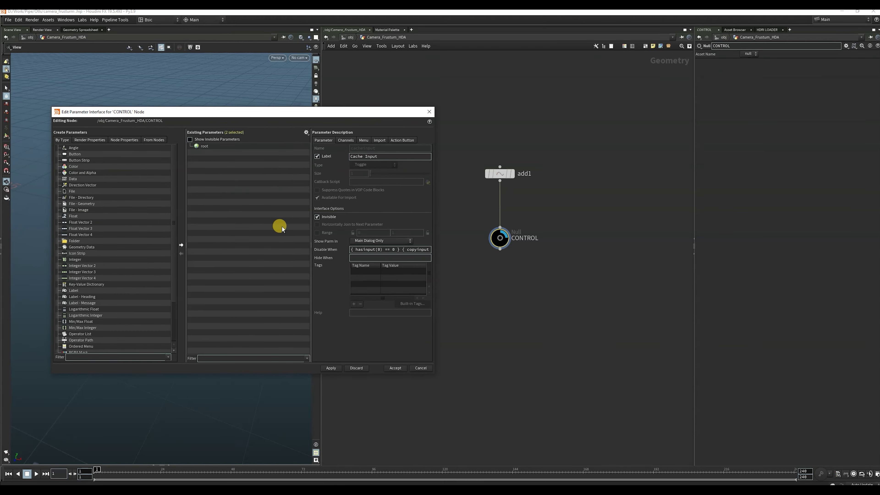
- Switch to Notepad, place it beside the parameter editor, review the list of parameter names, and minimize it
{"action": "key", "text": "alt+Tab"}
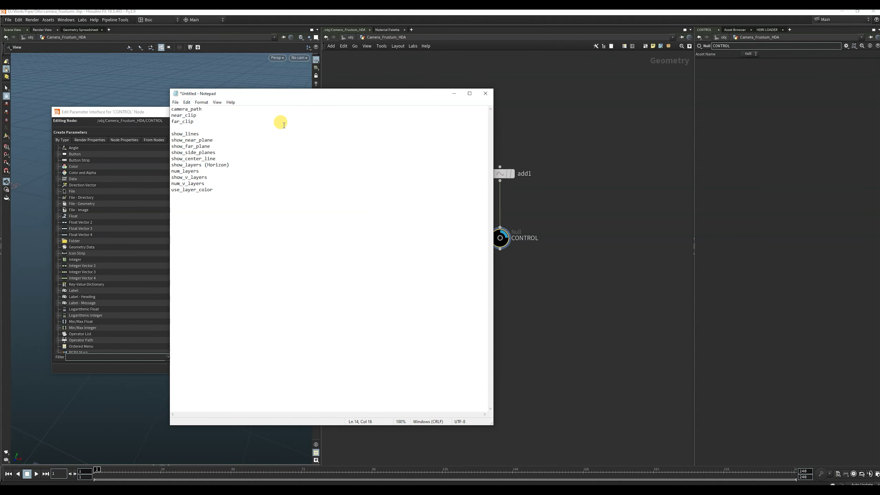
{"action": "left_click_drag", "start_coordinate": [309, 101], "coordinate": [630, 110]}
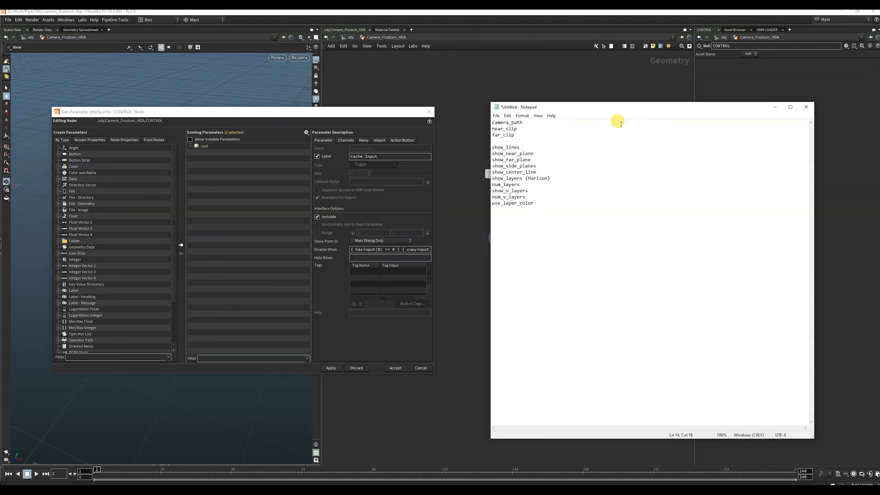
{"action": "mouse_move", "coordinate": [648, 111]}
{"action": "left_mouse_down"}
{"action": "mouse_move", "coordinate": [661, 112]}
{"action": "mouse_move", "coordinate": [653, 112]}
{"action": "left_mouse_up"}
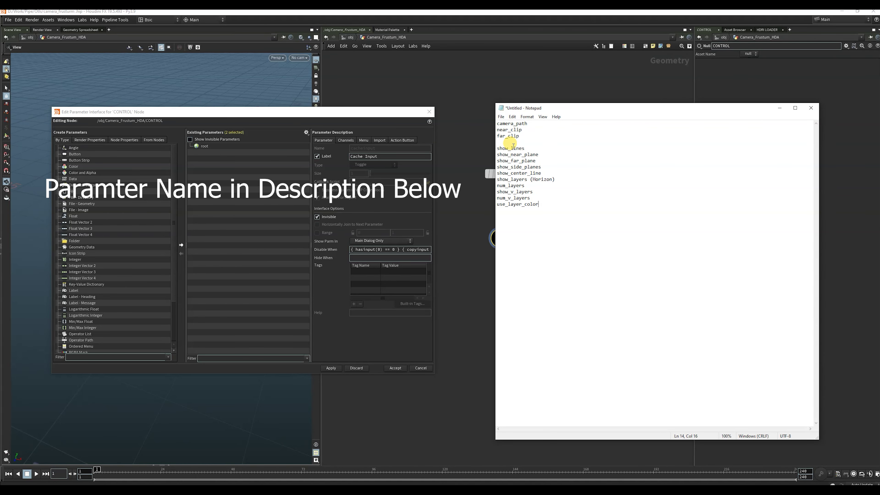
{"action": "left_click", "coordinate": [779, 107]}
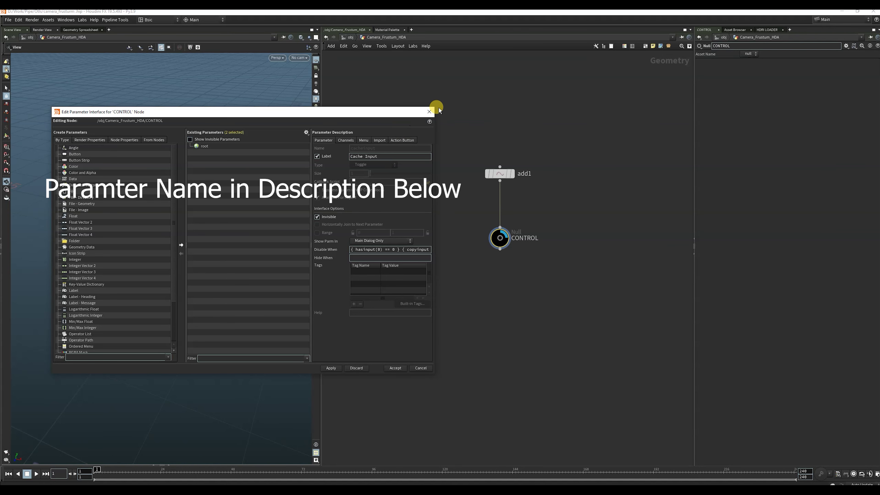
- Place an Object Merge node beside CONTROL and set its Object 1 to /obj/cam1
{"action": "left_click_drag", "start_coordinate": [567, 208], "coordinate": [467, 257]}
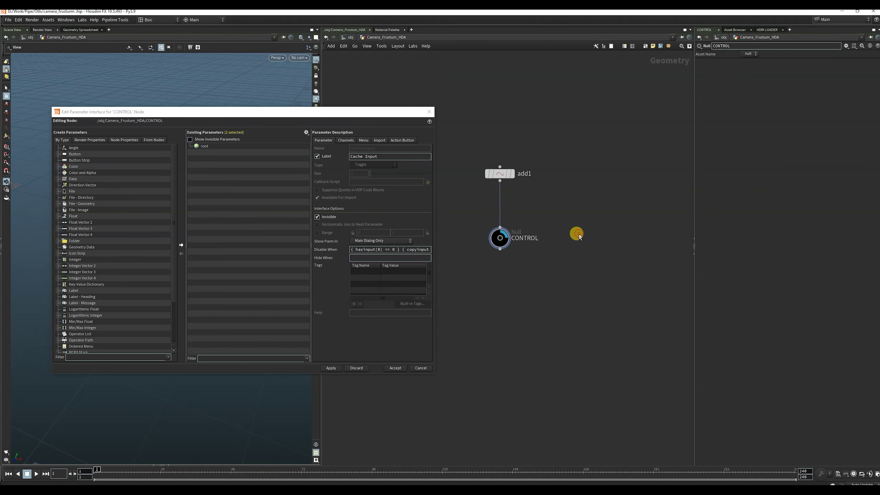
{"action": "key", "text": "Tab"}
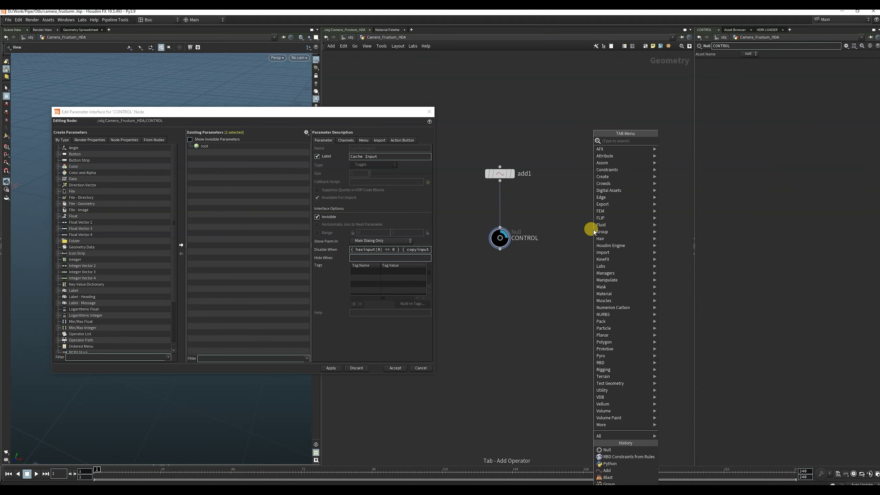
{"action": "mouse_move", "coordinate": [602, 177]}
{"action": "left_click", "coordinate": [665, 142]}
{"action": "left_click", "coordinate": [585, 237]}
{"action": "left_click_drag", "start_coordinate": [629, 193], "coordinate": [536, 289]}
{"action": "left_click", "coordinate": [870, 79]}
{"action": "left_click", "coordinate": [835, 62]}
{"action": "left_click", "coordinate": [824, 68]}
{"action": "left_click", "coordinate": [809, 69]}
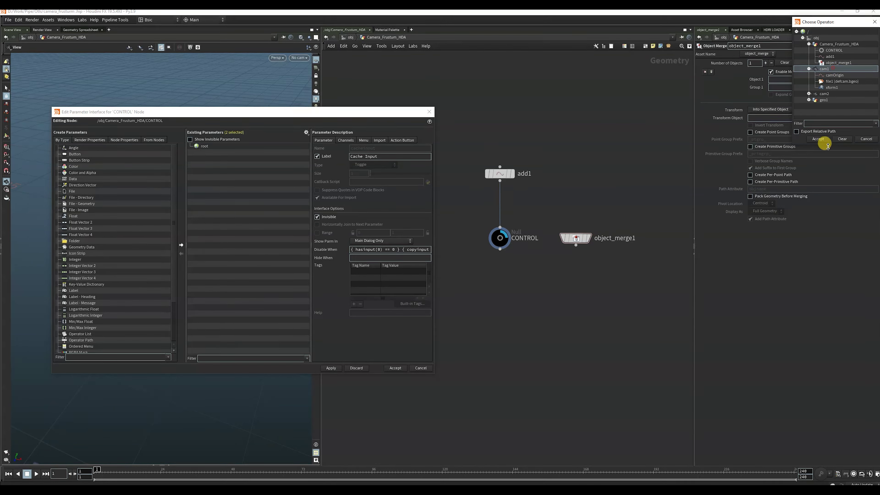
{"action": "left_click", "coordinate": [817, 139]}
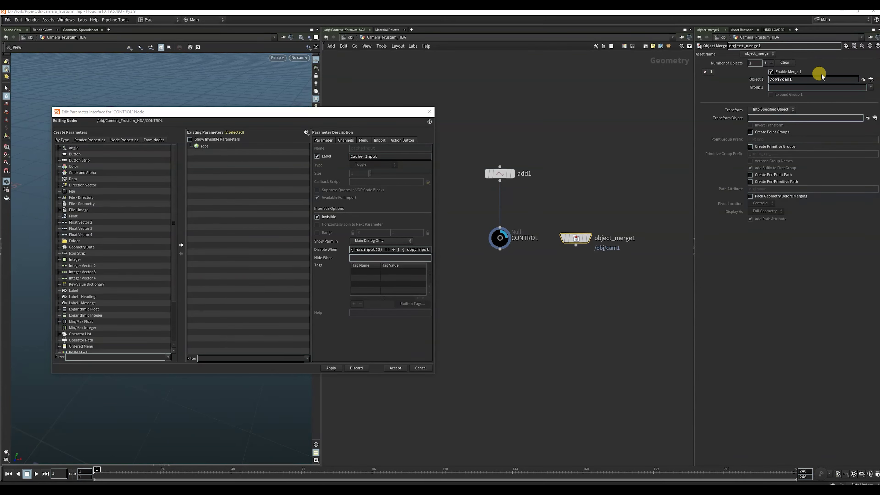
{"action": "left_click_drag", "start_coordinate": [580, 237], "coordinate": [599, 232]}
{"action": "left_click_drag", "start_coordinate": [760, 80], "coordinate": [754, 86]}
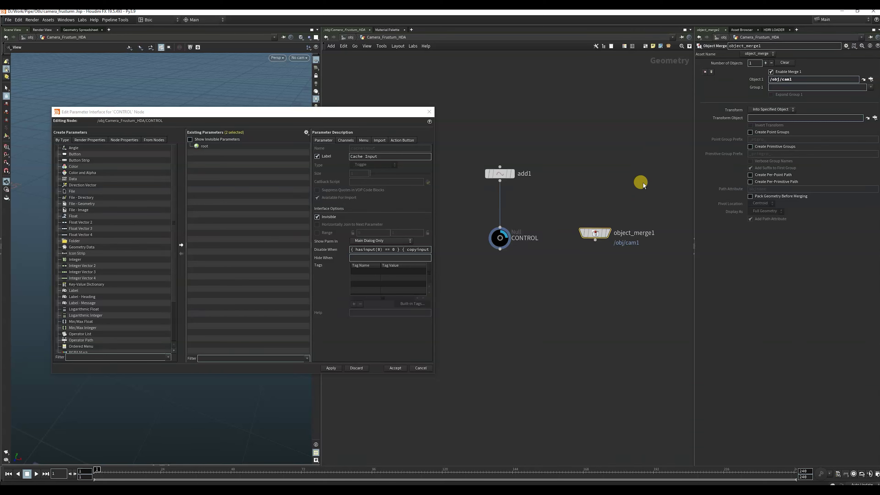
- Examine the Object # parameter's type in object_merge1's parameter interface, close the editor, and delete the node
{"action": "left_click", "coordinate": [581, 184]}
{"action": "left_click", "coordinate": [639, 187]}
{"action": "left_click", "coordinate": [845, 45]}
{"action": "left_click", "coordinate": [785, 54]}
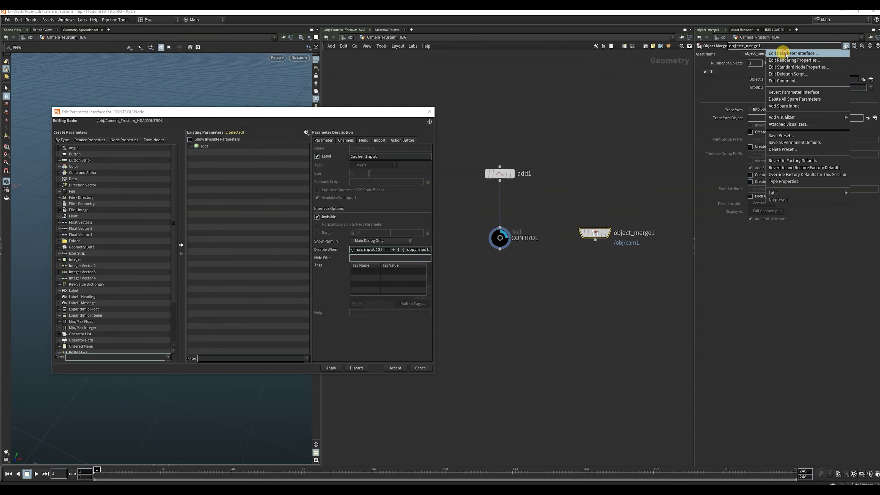
{"action": "left_click_drag", "start_coordinate": [682, 20], "coordinate": [410, 115]}
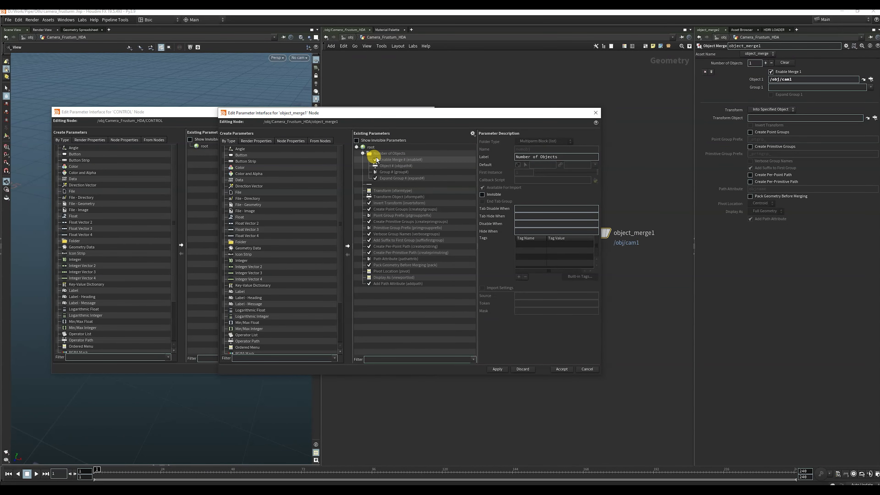
{"action": "left_click", "coordinate": [398, 166]}
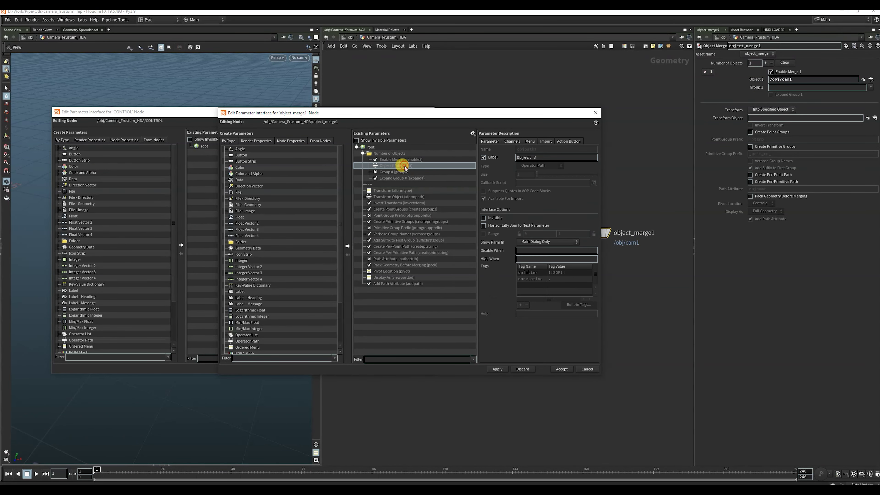
{"action": "left_click", "coordinate": [511, 141]}
{"action": "left_click", "coordinate": [489, 141]}
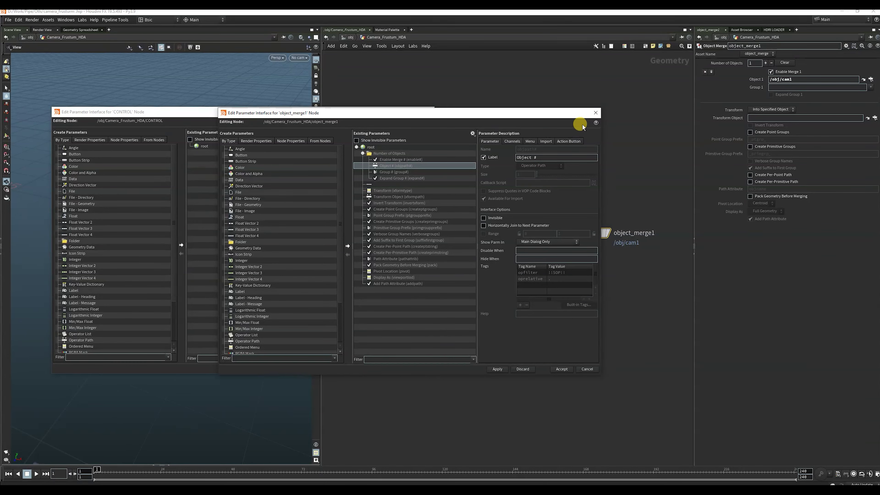
{"action": "left_click", "coordinate": [595, 113]}
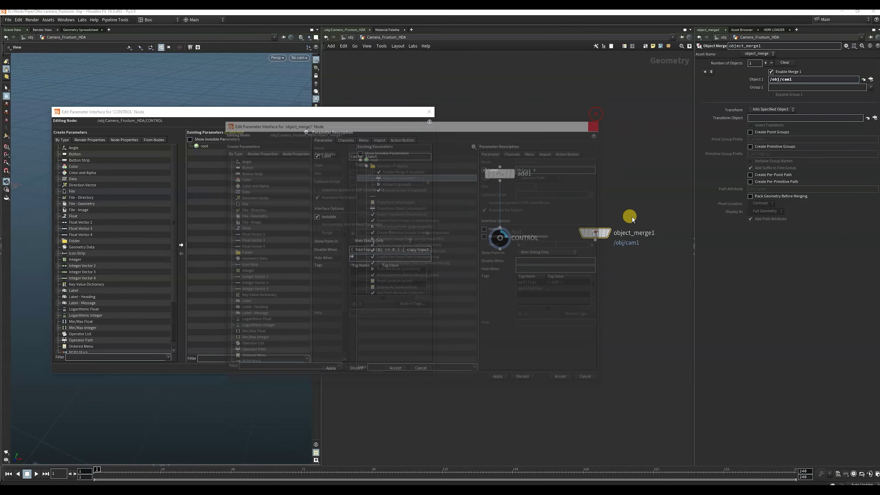
{"action": "key", "text": "Delete"}
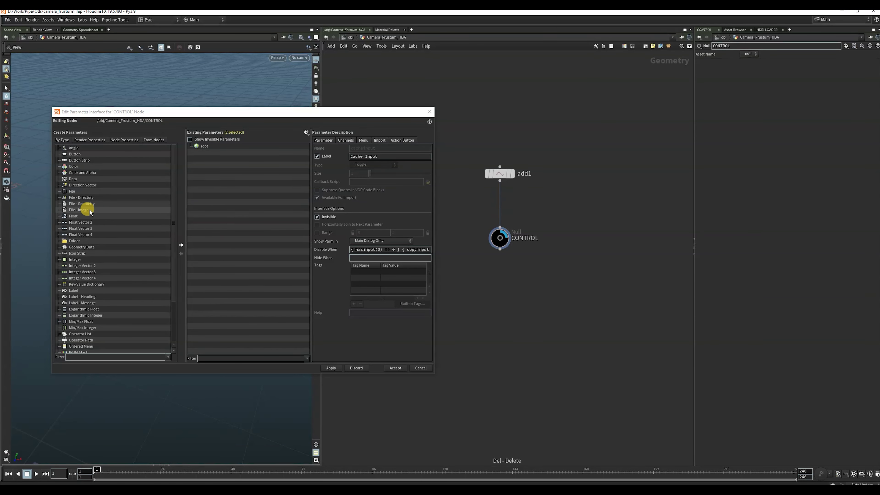
- Add a new parameter to CONTROL's interface, set its type to Operator Path, and apply it
{"action": "left_click", "coordinate": [83, 197]}
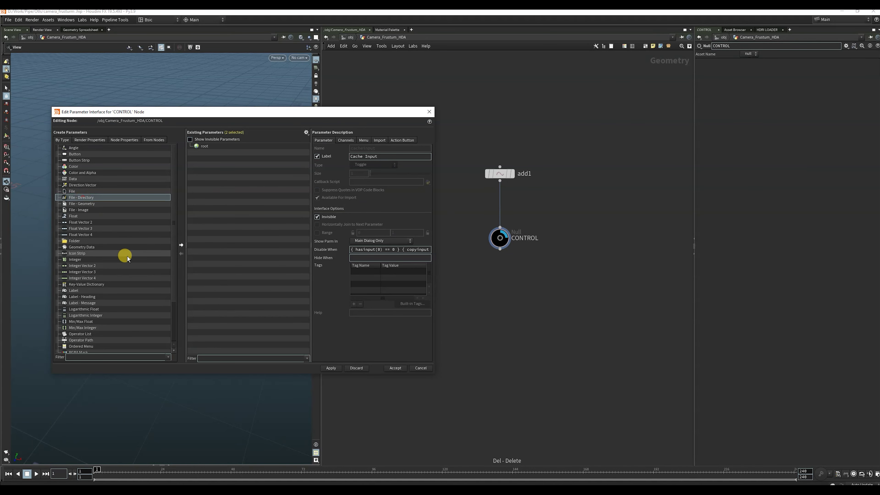
{"action": "left_click", "coordinate": [181, 244]}
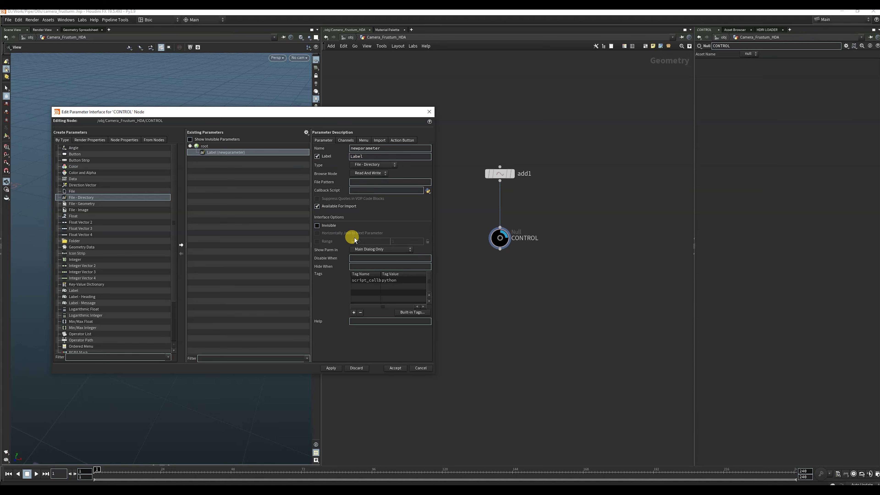
{"action": "left_click", "coordinate": [369, 164]}
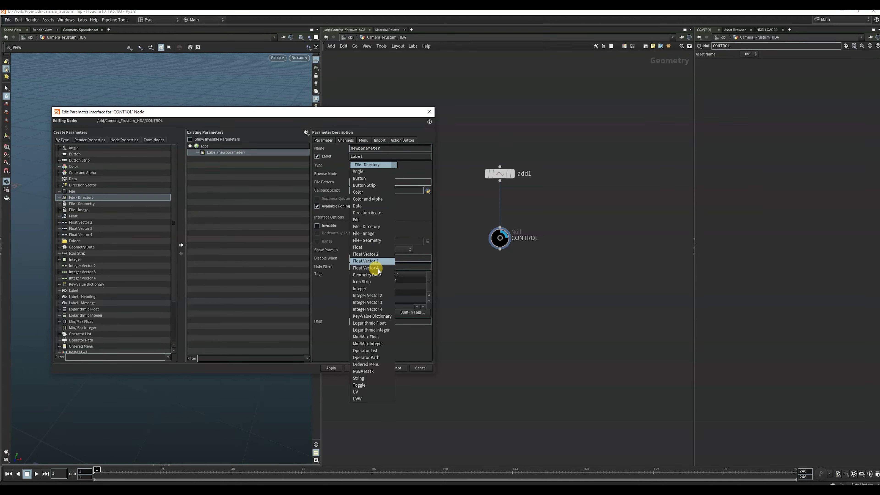
{"action": "left_click", "coordinate": [369, 357]}
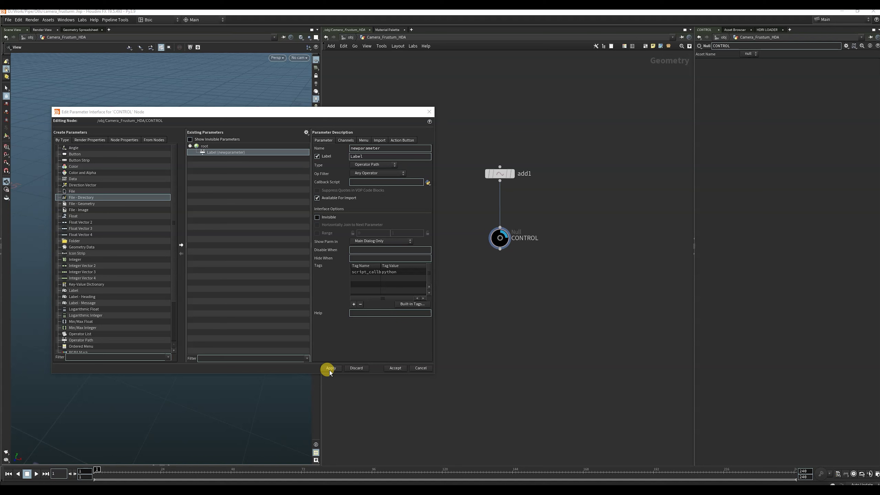
{"action": "left_click", "coordinate": [329, 367]}
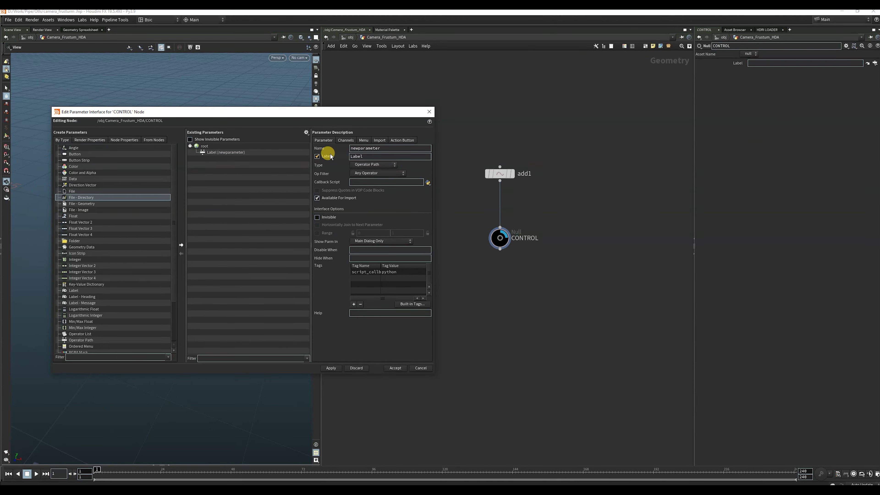
- Name the new operator path parameter camera_path, label it Camera Path, and accept the parameter interface changes
{"action": "left_click_drag", "start_coordinate": [383, 149], "coordinate": [321, 150]}
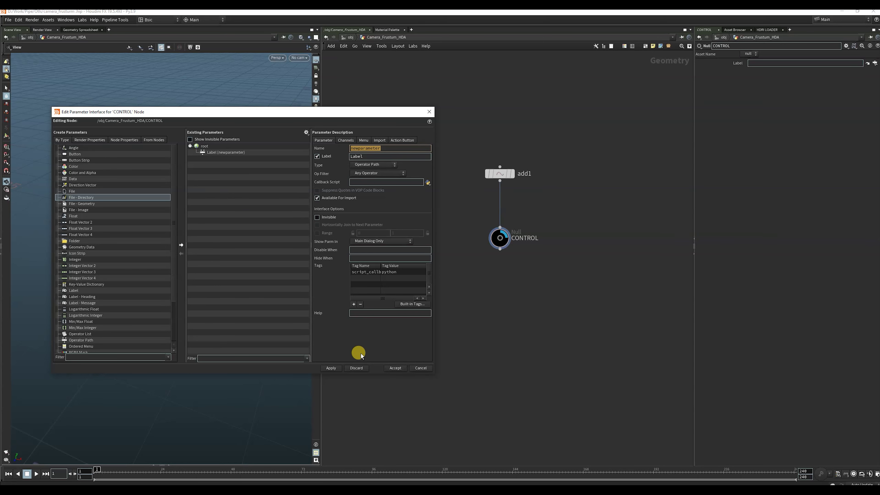
{"action": "key", "text": "alt+Tab"}
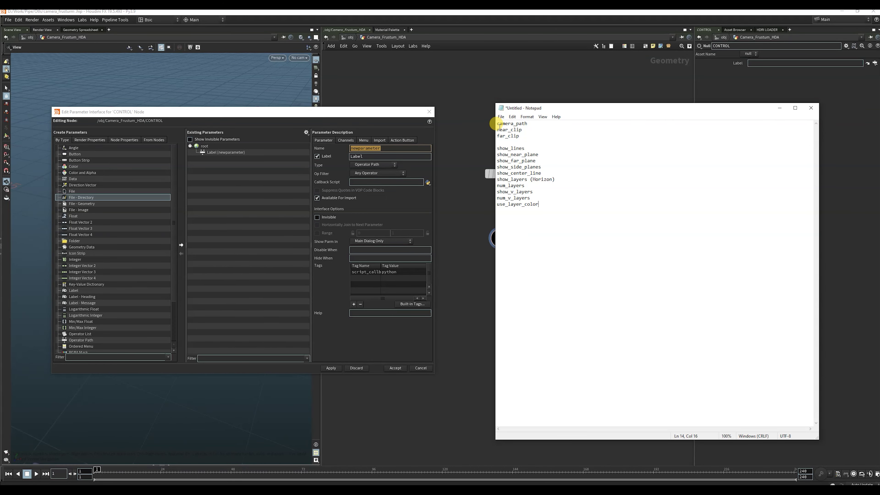
{"action": "left_click", "coordinate": [779, 108]}
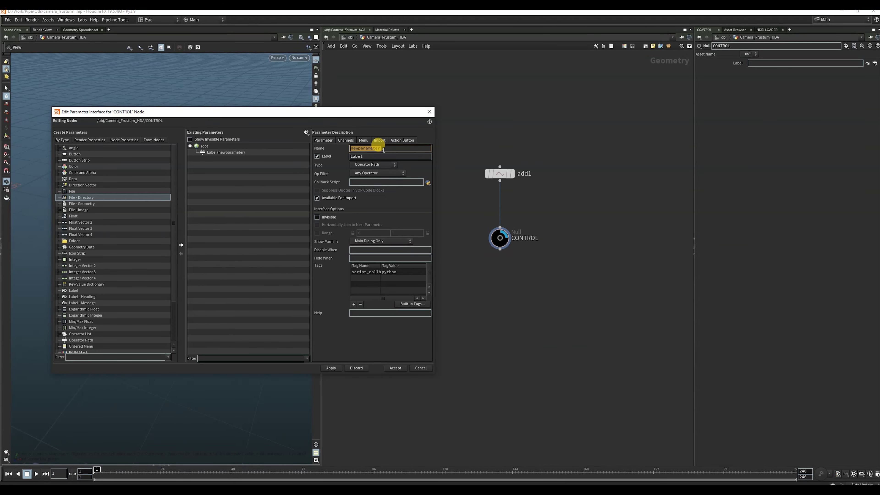
{"action": "type", "text": "canm"}
{"action": "key", "text": "Tab"}
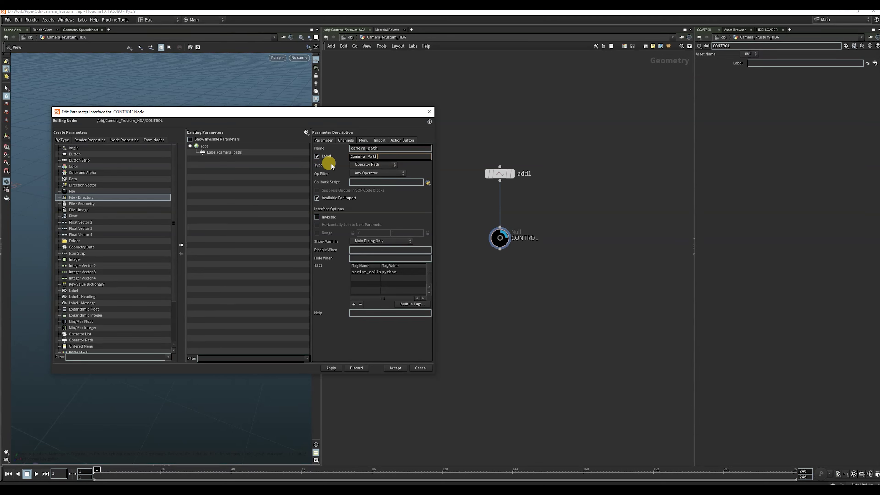
{"action": "left_click", "coordinate": [327, 368]}
{"action": "left_click", "coordinate": [393, 367]}
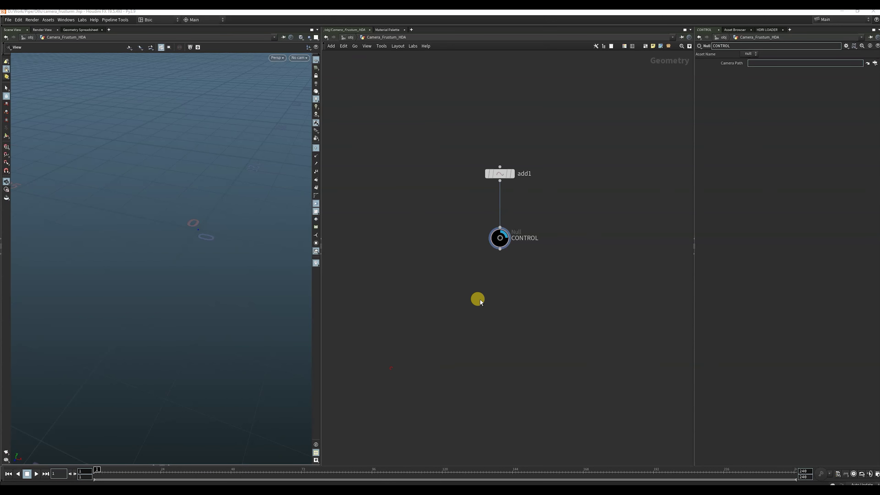
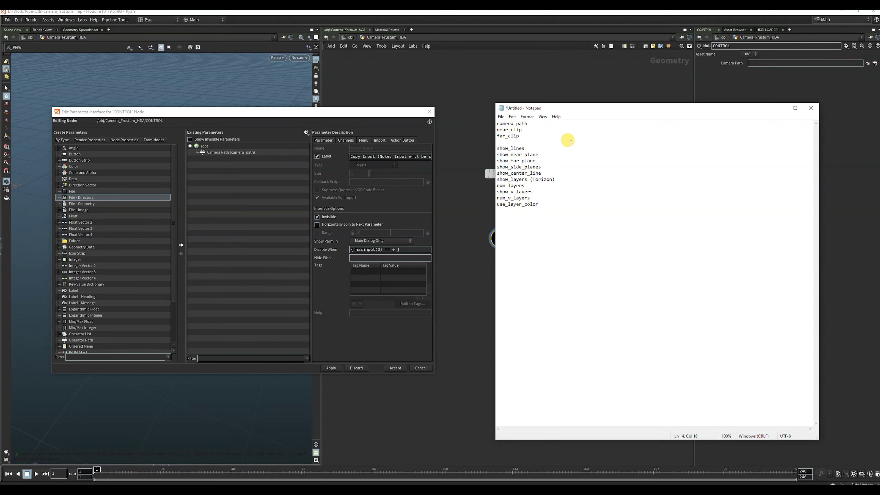
- Examine the Camera_Frustum2 asset's clip parameters inside geo1, and return to the Camera_Frustum_HDA network
{"action": "left_click", "coordinate": [779, 108]}
{"action": "key", "text": "u"}
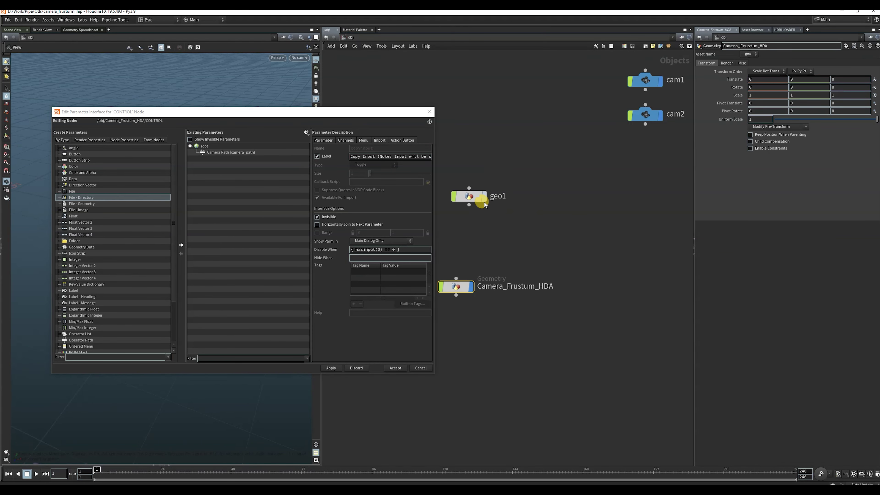
{"action": "scroll", "coordinate": [574, 229], "scroll_direction": "down", "scroll_amount": 3}
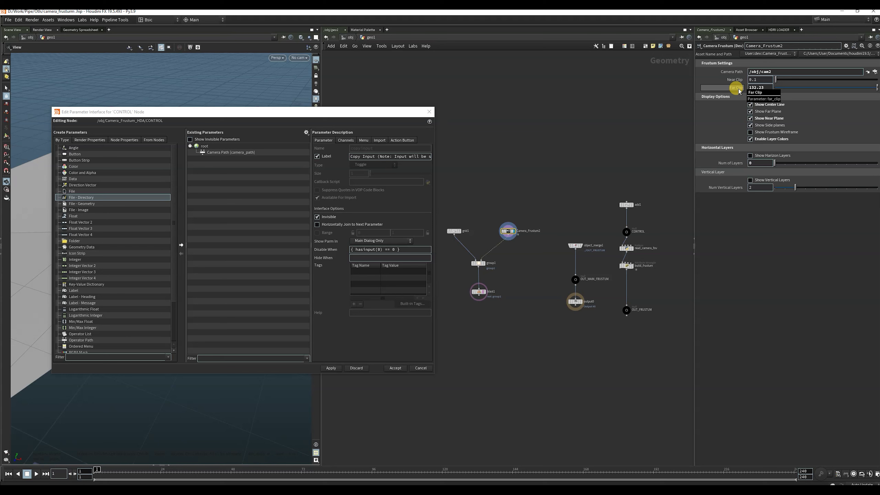
{"action": "key", "text": "u"}
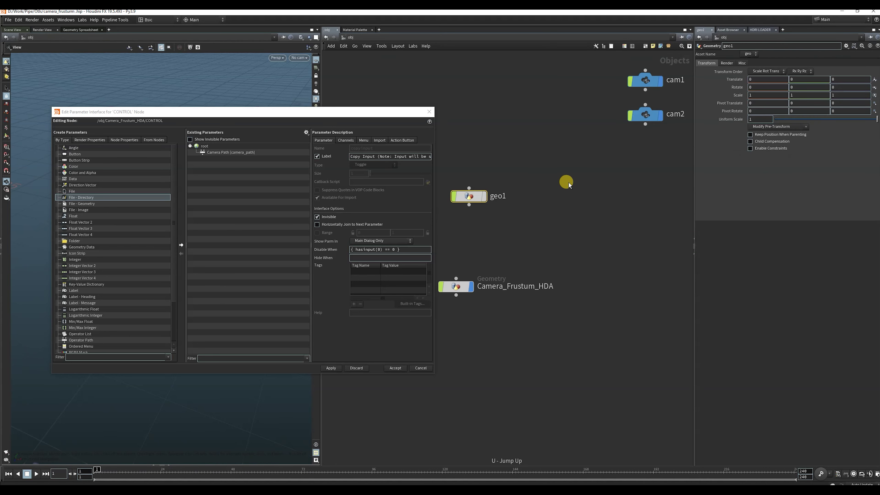
{"action": "double_click", "coordinate": [457, 283]}
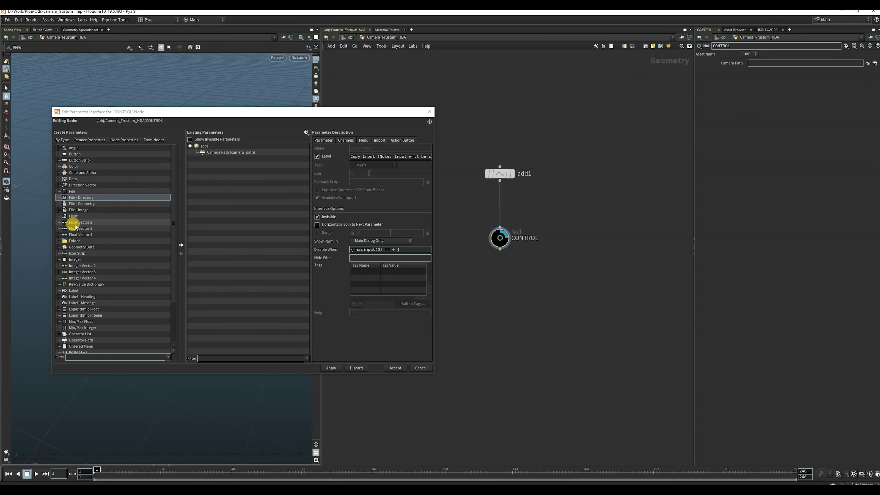
- Add a Float parameter to CONTROL's interface, label it Near clip, name it near_clip, and apply it
{"action": "left_click", "coordinate": [104, 216]}
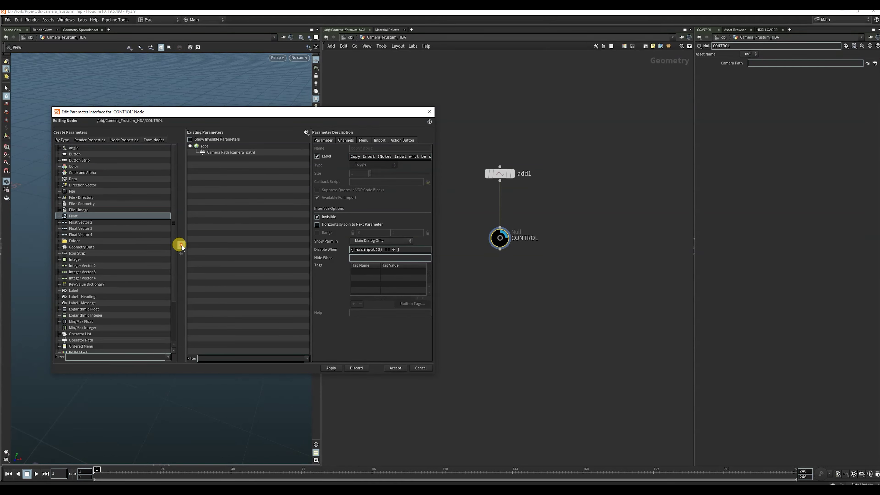
{"action": "left_click", "coordinate": [180, 245]}
{"action": "double_click", "coordinate": [372, 157]}
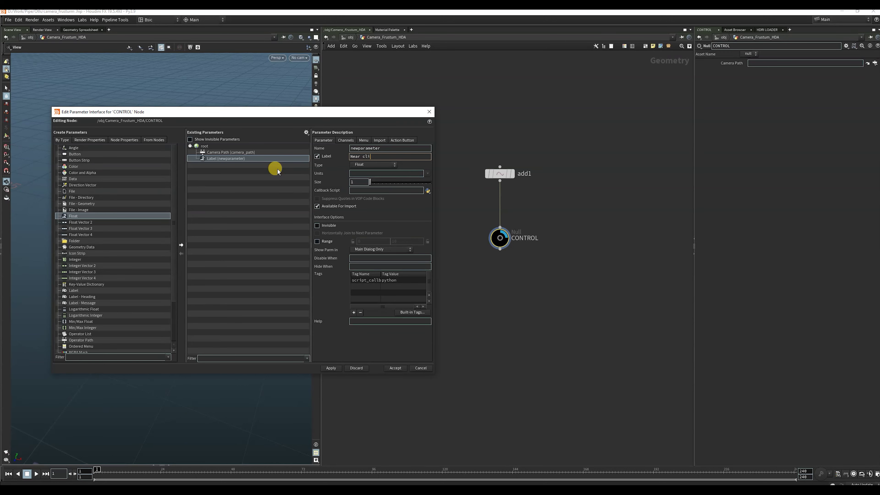
{"action": "double_click", "coordinate": [369, 148]}
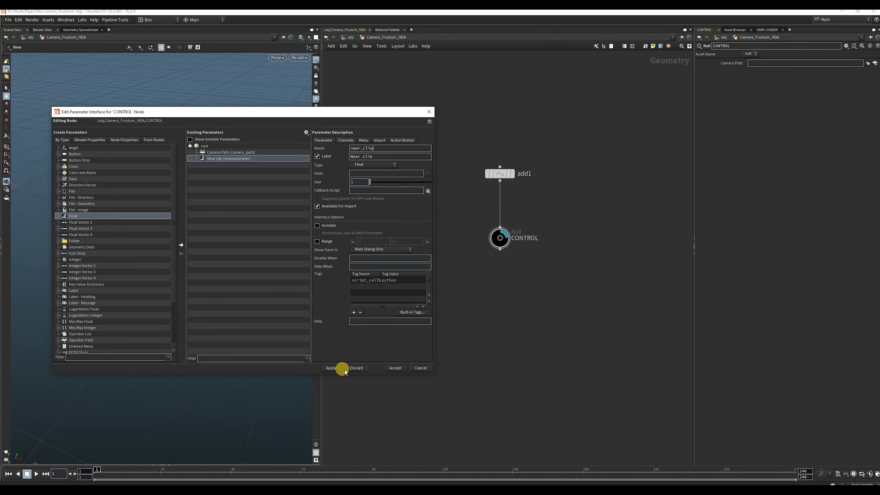
{"action": "left_click", "coordinate": [327, 368]}
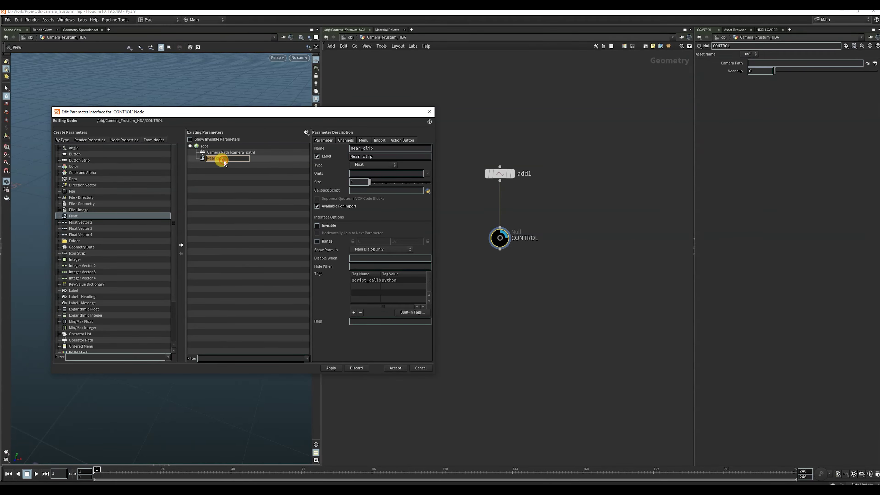
- Set the near_clip parameter's default value to 0.1 and apply the change
{"action": "left_click", "coordinate": [263, 159]}
{"action": "left_click", "coordinate": [345, 139]}
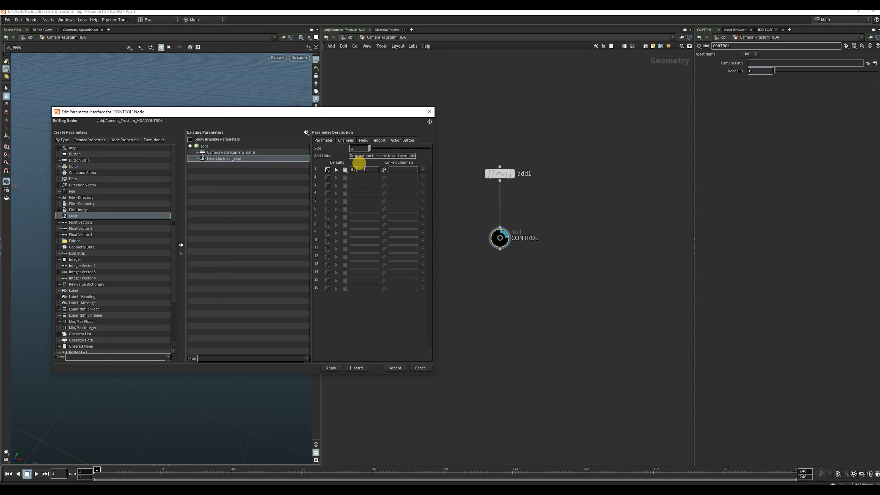
{"action": "left_click", "coordinate": [330, 368]}
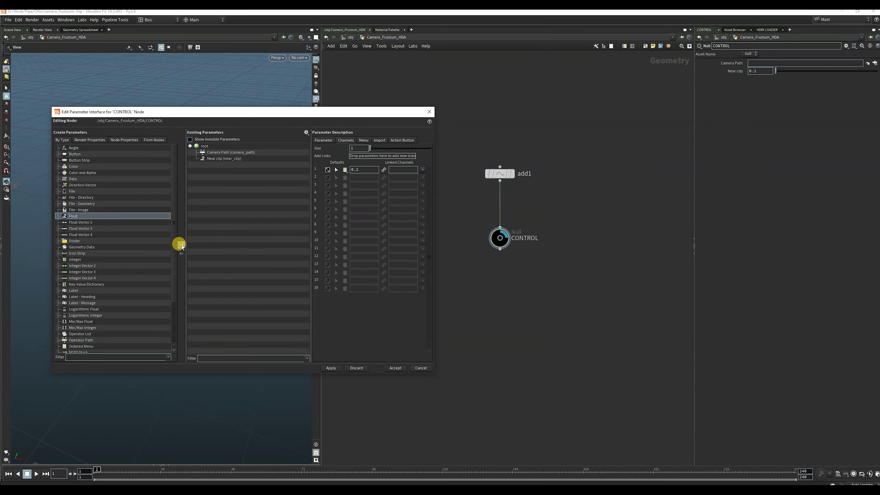
- Add another Float parameter to CONTROL's interface, label it Far Clip, name it far_clip, and apply it
{"action": "left_click", "coordinate": [181, 245]}
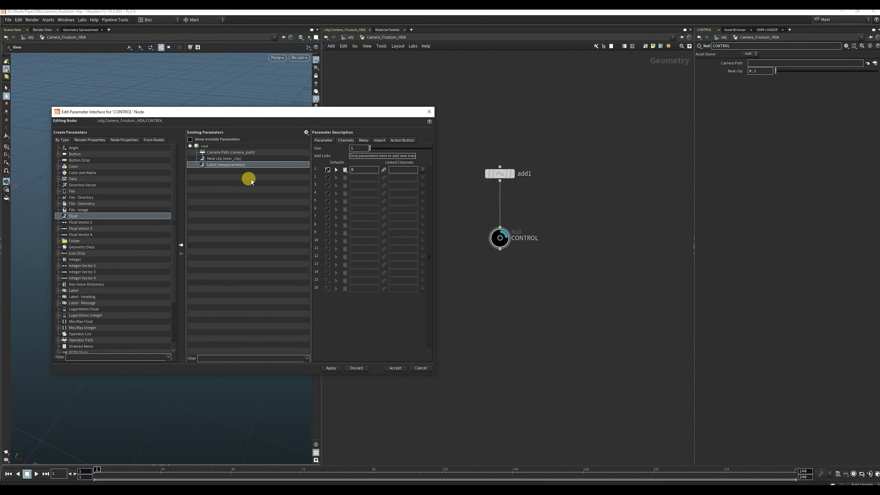
{"action": "left_click", "coordinate": [320, 140]}
{"action": "double_click", "coordinate": [367, 159]}
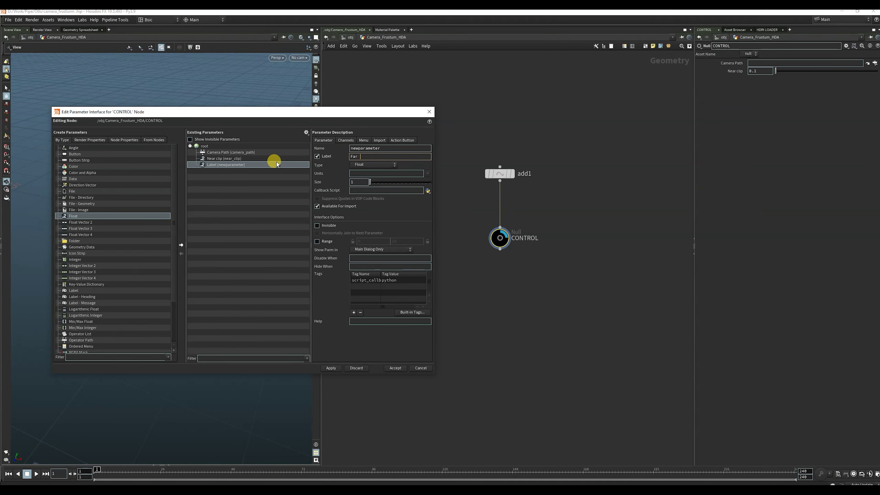
{"action": "type", "text": "Far Clip"}
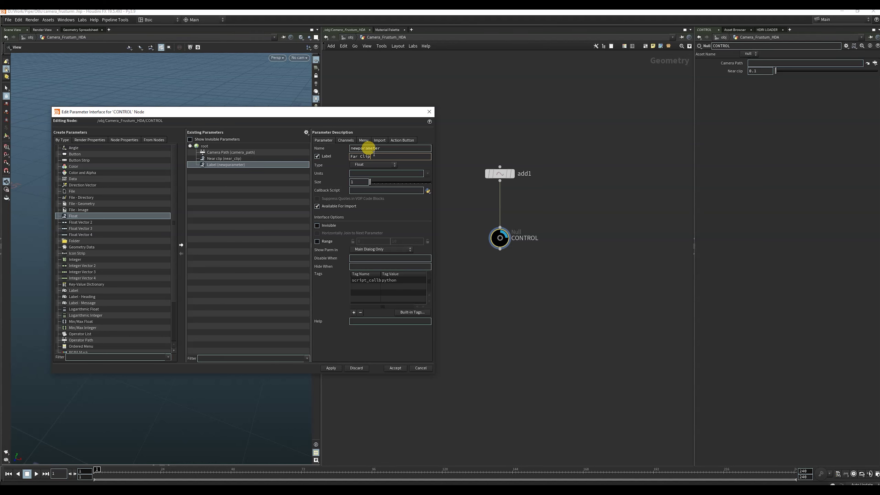
{"action": "double_click", "coordinate": [378, 148]}
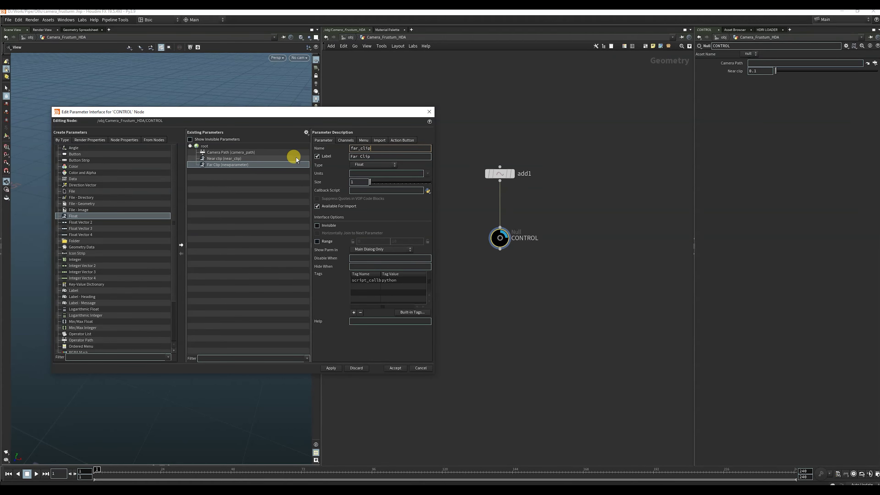
{"action": "left_click", "coordinate": [327, 367]}
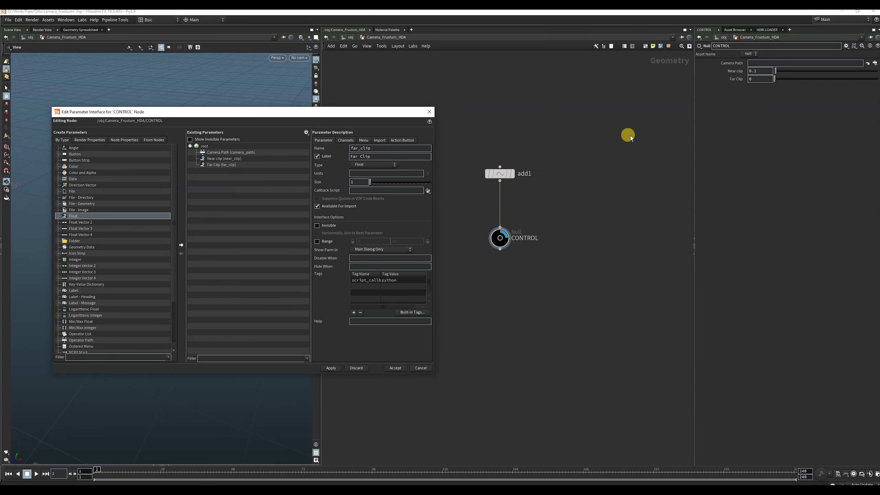
- Set the far_clip parameter's default value to 100 and apply the change
{"action": "double_click", "coordinate": [226, 165]}
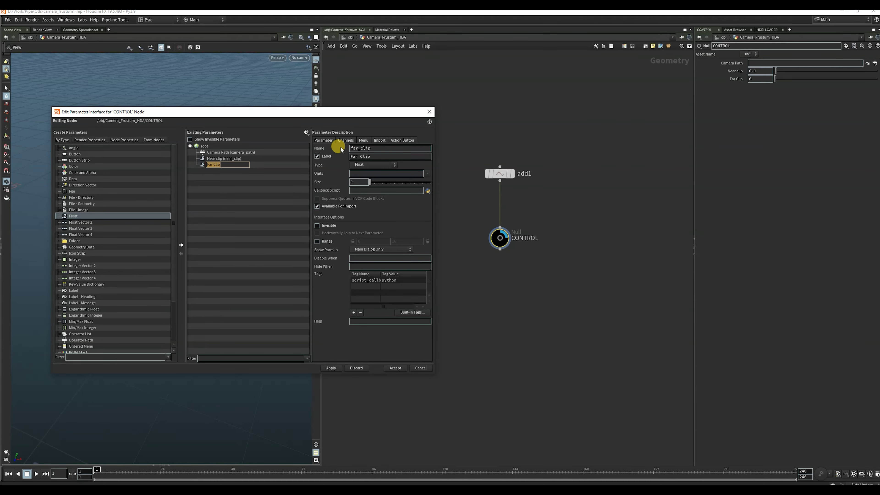
{"action": "left_click", "coordinate": [344, 140]}
{"action": "type", "text": "100"}
{"action": "left_click", "coordinate": [330, 367]}
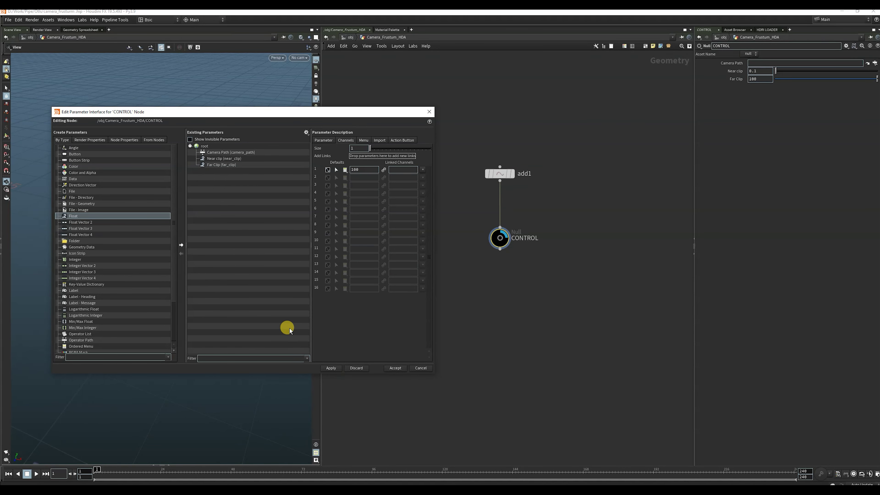
- Review the planned parameter names in the Notepad list and look through the available parameter types
{"action": "key", "text": "alt+Tab"}
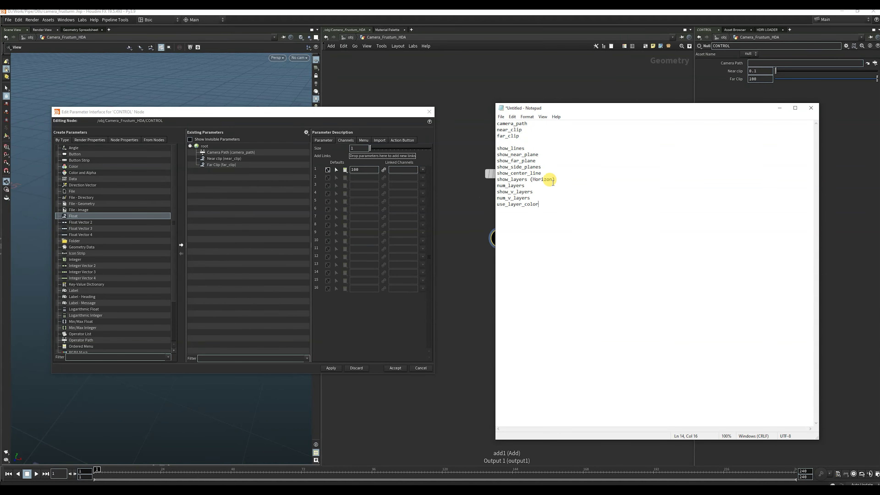
{"action": "left_click", "coordinate": [776, 108]}
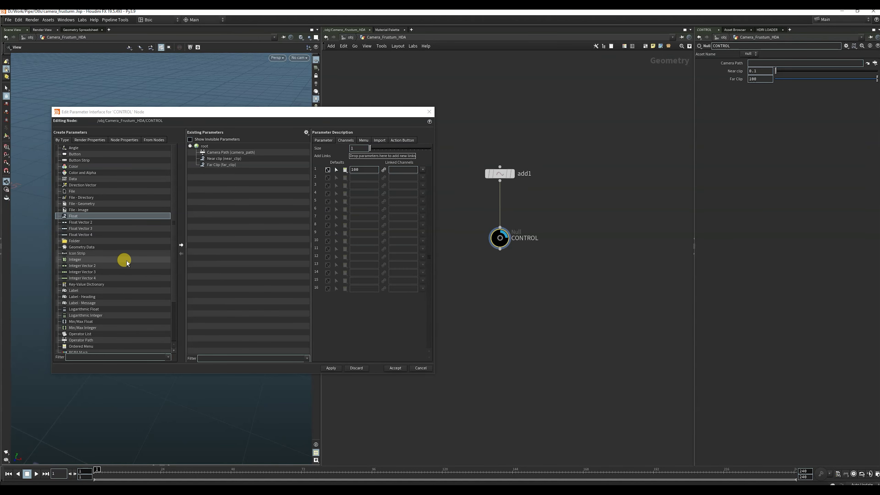
{"action": "scroll", "coordinate": [102, 222], "scroll_direction": "down", "scroll_amount": 3}
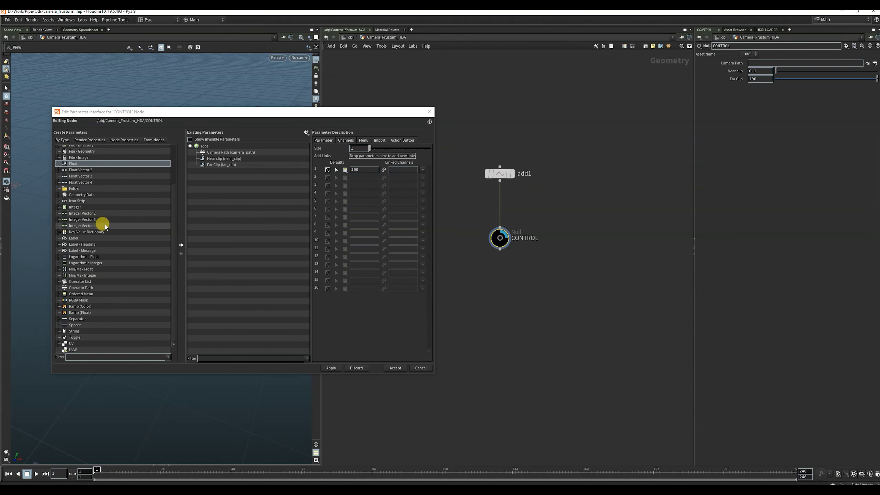
{"action": "left_click", "coordinate": [84, 358]}
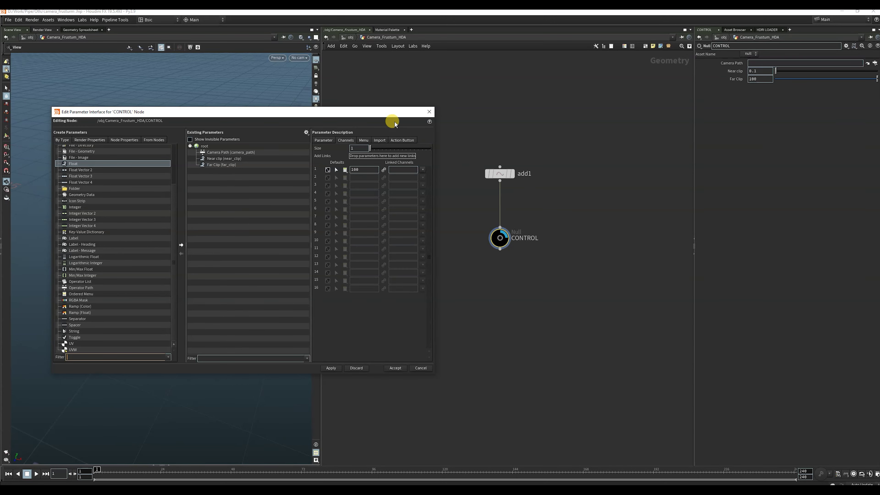
- Inside geo1, turn off Camera_Frustum2's center line, near plane, side planes and far plane display options
{"action": "left_click", "coordinate": [350, 37]}
{"action": "double_click", "coordinate": [464, 201]}
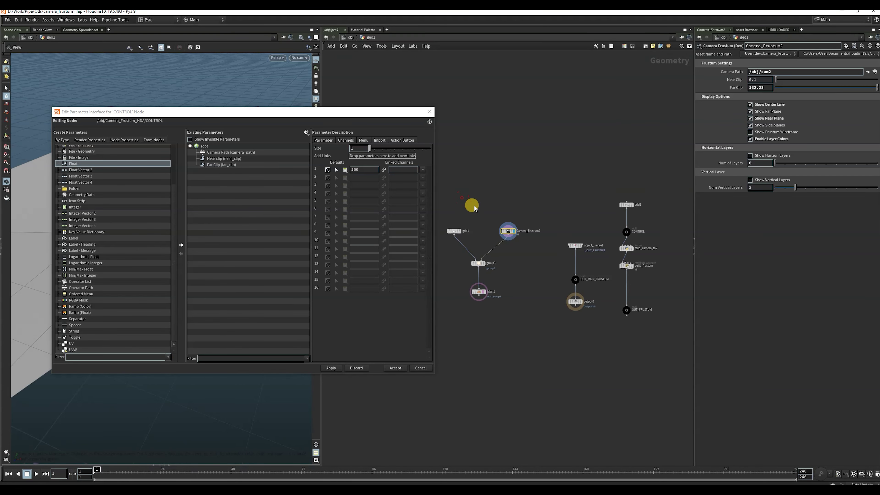
{"action": "left_click_drag", "start_coordinate": [369, 112], "coordinate": [465, 291]}
{"action": "left_click_drag", "start_coordinate": [498, 196], "coordinate": [568, 252]}
{"action": "left_click", "coordinate": [752, 105]}
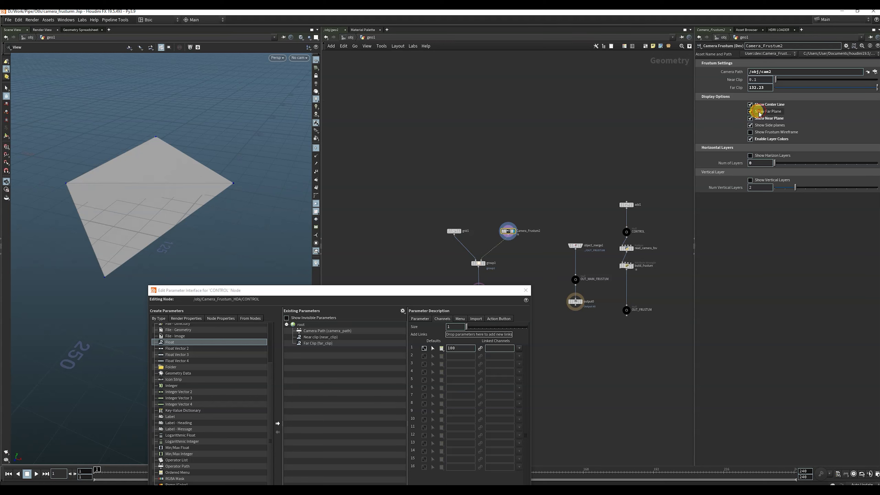
{"action": "left_click", "coordinate": [763, 140]}
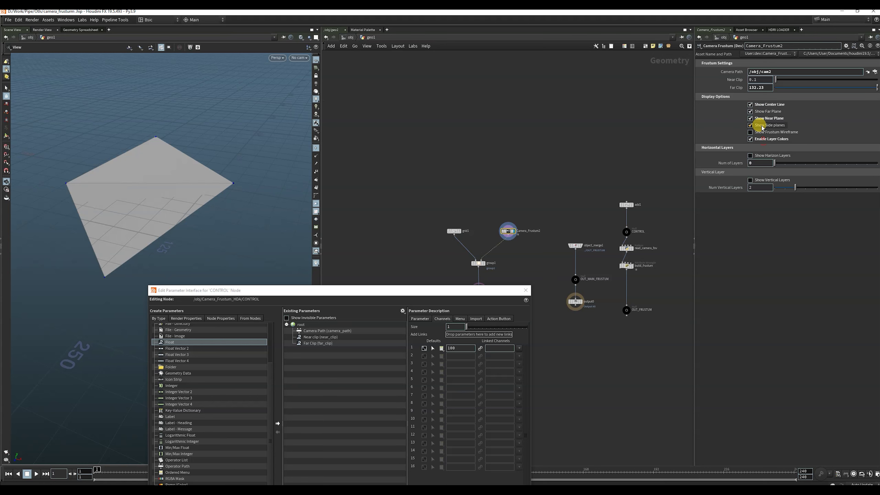
{"action": "left_click", "coordinate": [754, 104]}
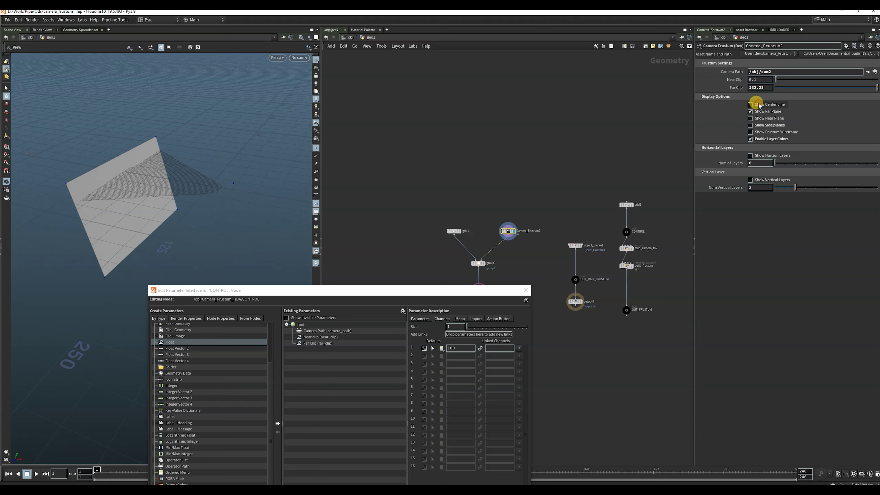
{"action": "left_click", "coordinate": [755, 111]}
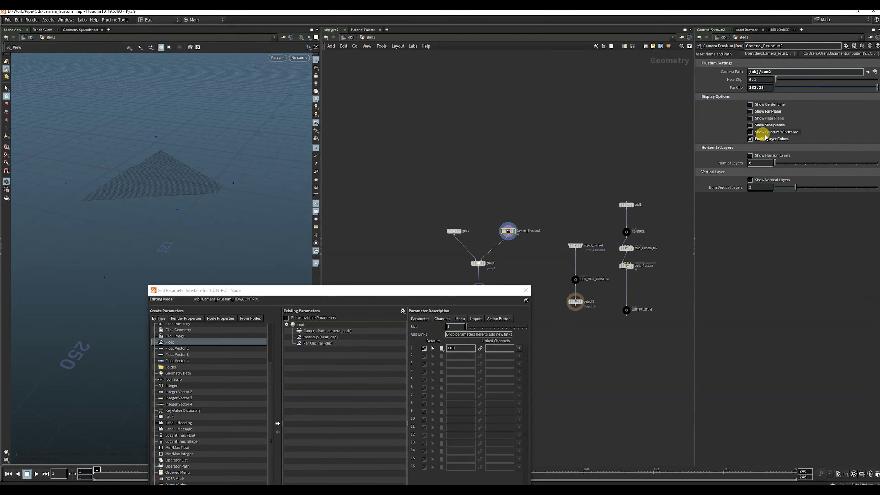
- Turn on Show Frustum Wireframe for Camera_Frustum2 and move the parameter interface editor back beside the network
{"action": "left_click", "coordinate": [772, 132]}
{"action": "left_click_drag", "start_coordinate": [151, 152], "coordinate": [173, 155]}
{"action": "left_click", "coordinate": [750, 132]}
{"action": "left_click", "coordinate": [750, 132]}
{"action": "left_click_drag", "start_coordinate": [405, 294], "coordinate": [315, 130]}
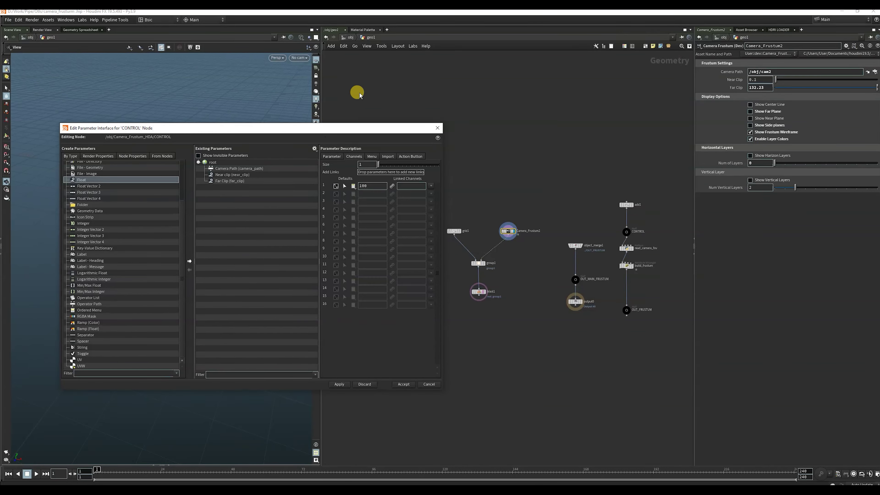
- Return to the Camera_Frustum_HDA network, filter the parameter types by "tog", and add a Toggle parameter to CONTROL's interface
{"action": "left_click", "coordinate": [348, 37]}
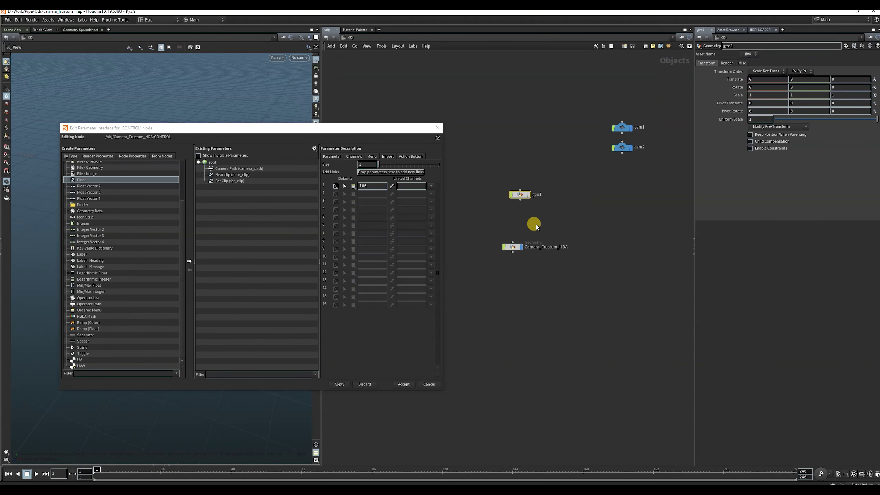
{"action": "double_click", "coordinate": [525, 246]}
{"action": "left_click_drag", "start_coordinate": [467, 212], "coordinate": [533, 275]}
{"action": "left_click", "coordinate": [87, 374]}
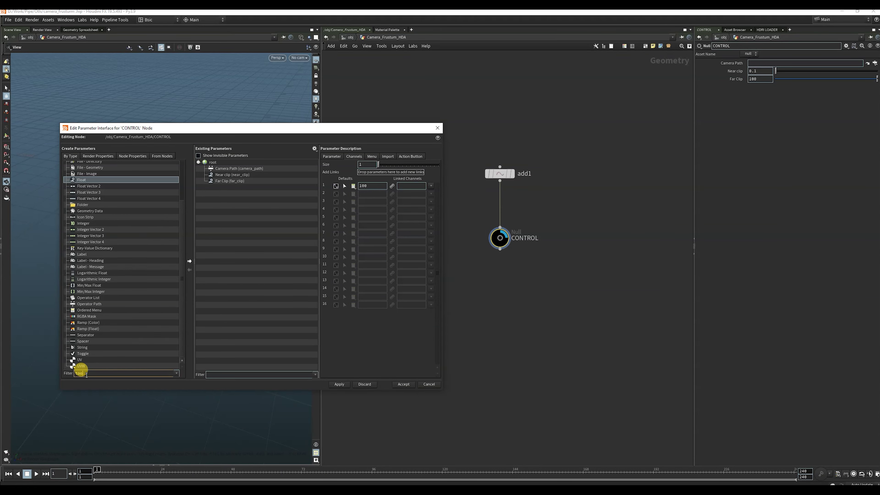
{"action": "key", "text": "Return"}
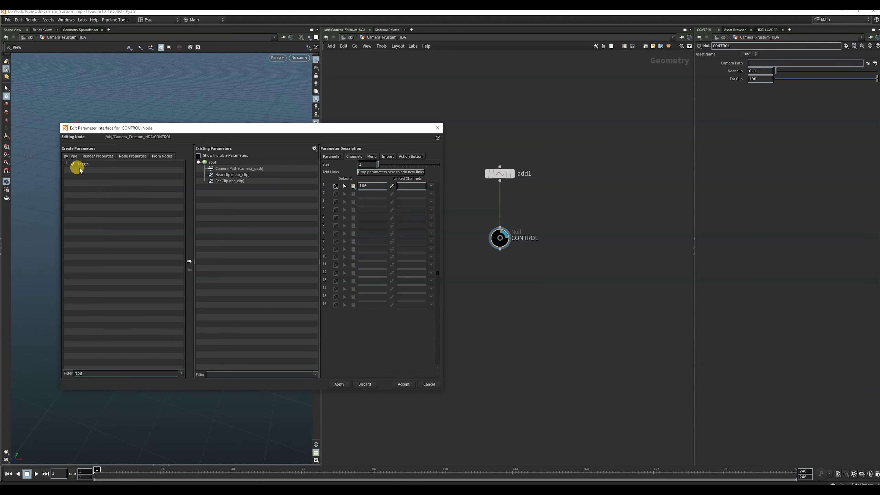
{"action": "left_click", "coordinate": [82, 163]}
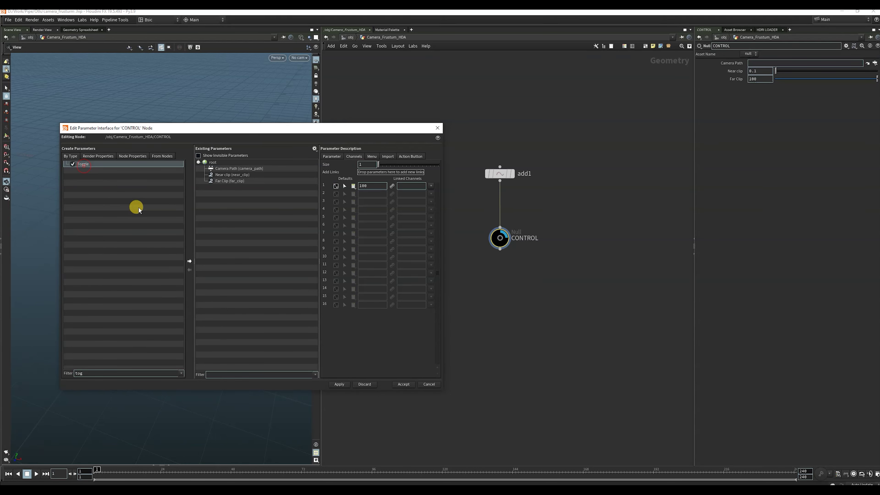
{"action": "left_click", "coordinate": [189, 261]}
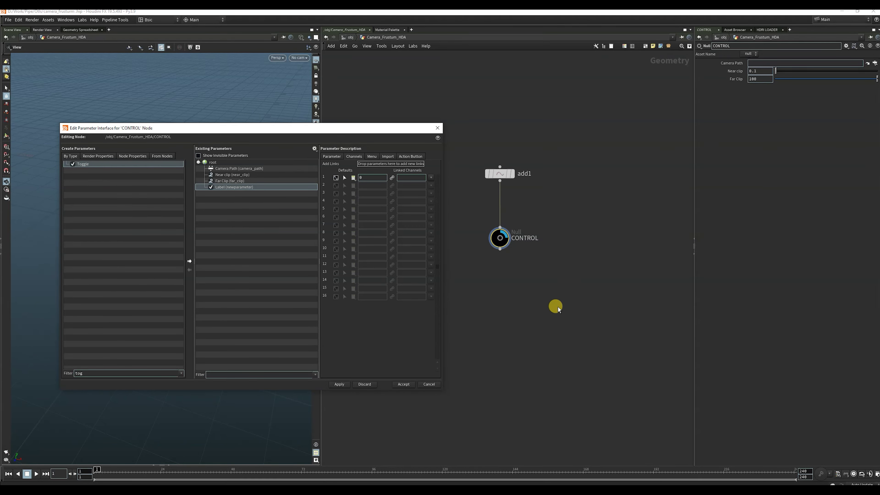
- Name the new toggle parameter show_lines, copying the text from the Notepad list
{"action": "key", "text": "alt+Tab"}
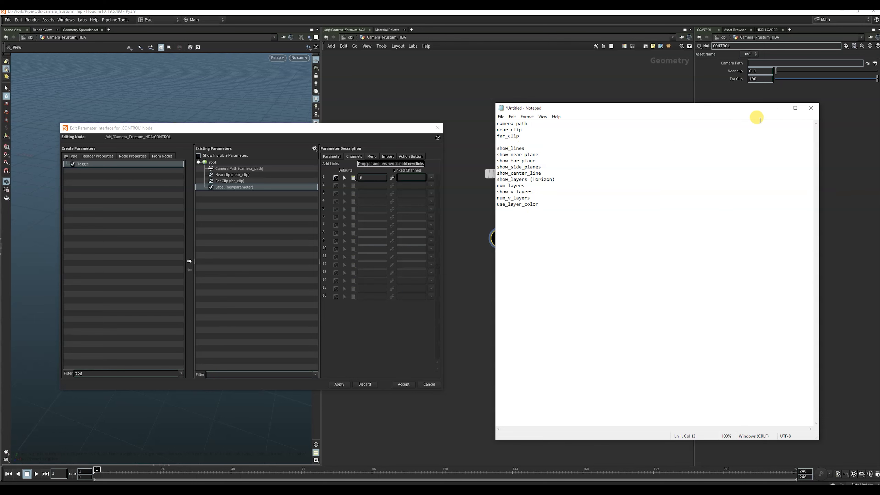
{"action": "left_click", "coordinate": [780, 108]}
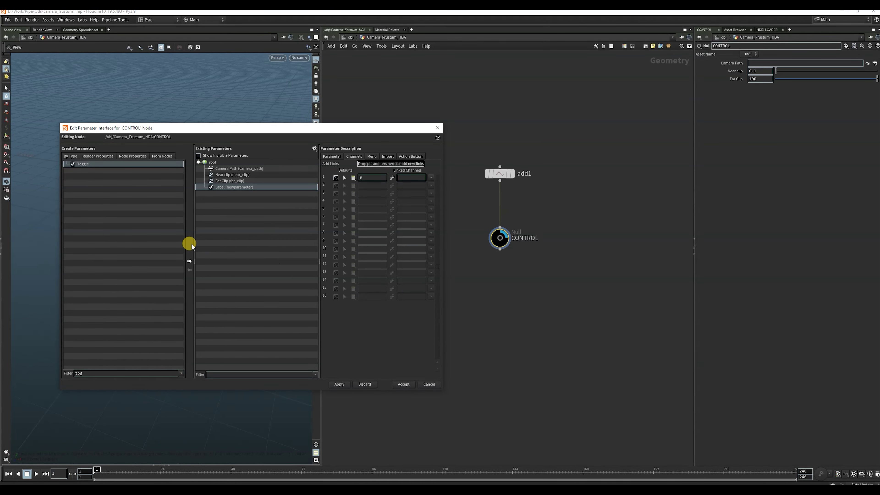
{"action": "left_click", "coordinate": [332, 156]}
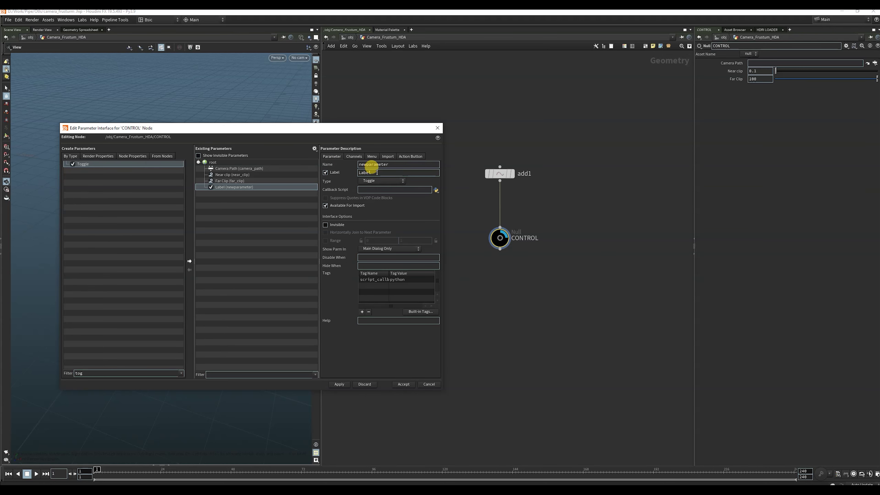
{"action": "double_click", "coordinate": [388, 164]}
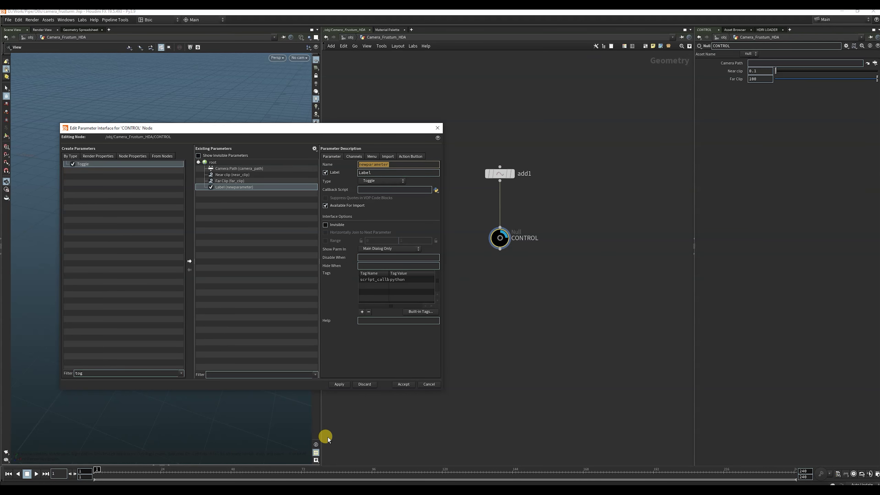
{"action": "key", "text": "alt+Tab"}
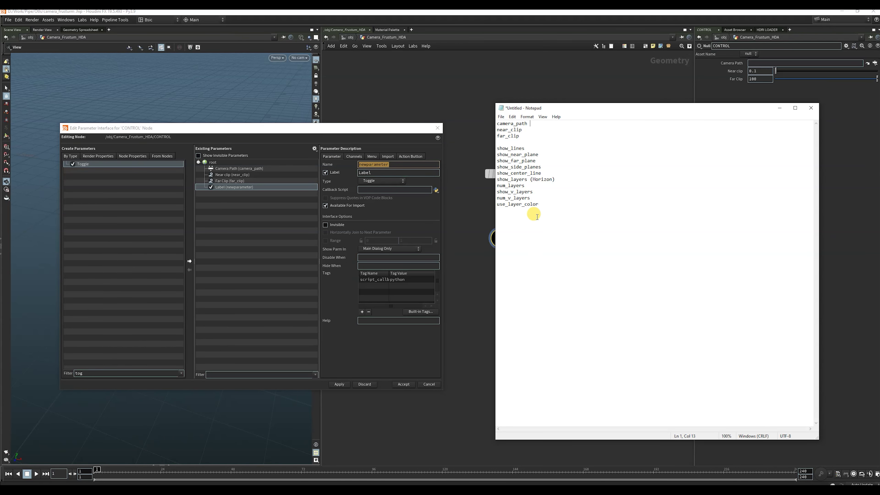
{"action": "left_click_drag", "start_coordinate": [525, 149], "coordinate": [504, 148]}
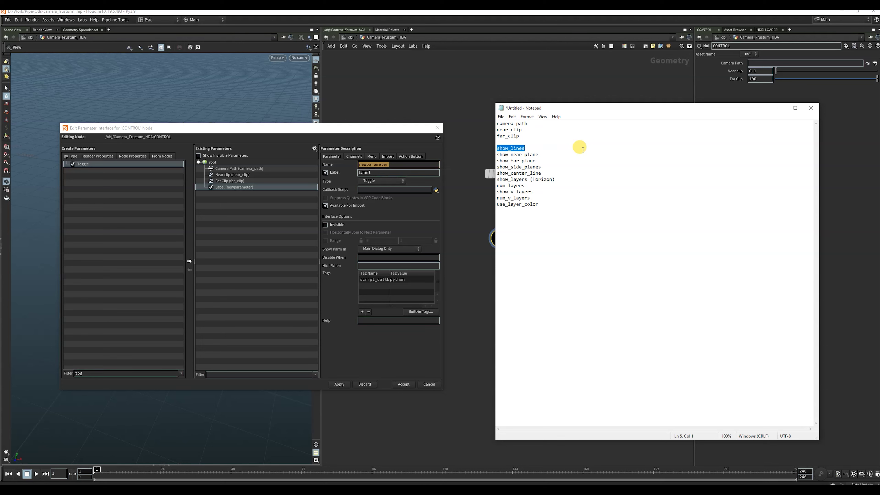
{"action": "key", "text": "ctrl+c"}
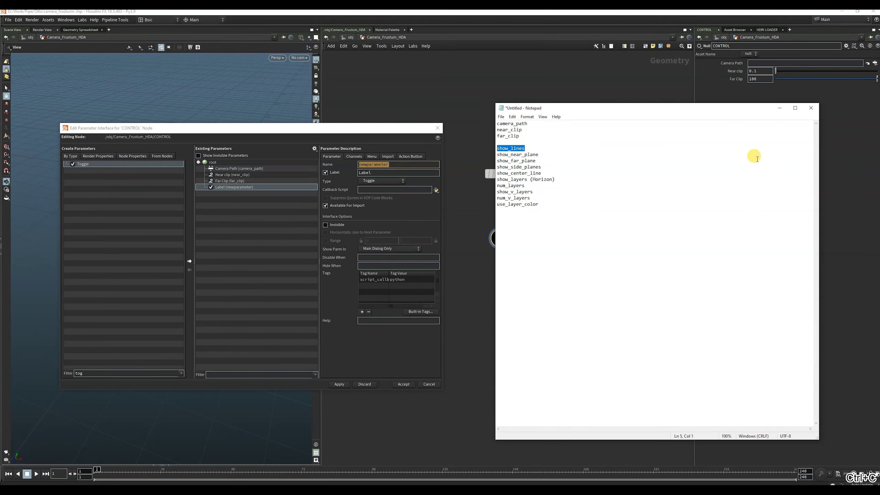
{"action": "left_click", "coordinate": [778, 109]}
{"action": "left_click", "coordinate": [381, 172]}
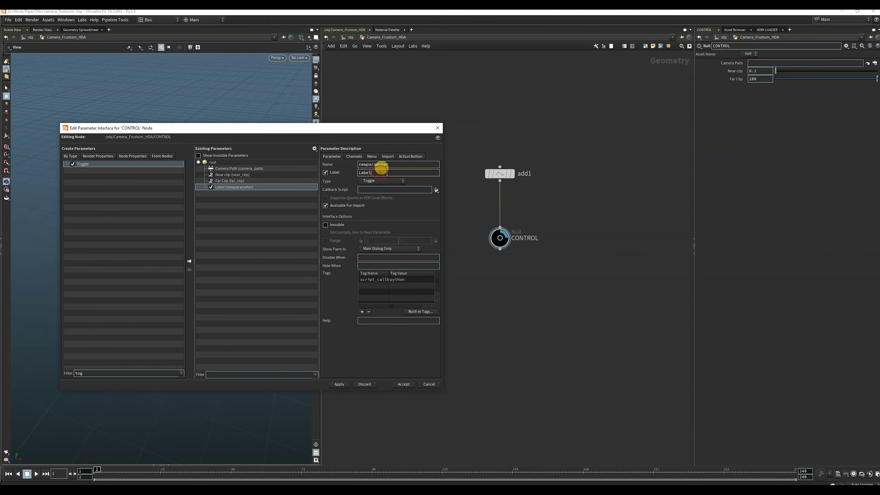
{"action": "double_click", "coordinate": [387, 165]}
{"action": "key", "text": "ctrl+v"}
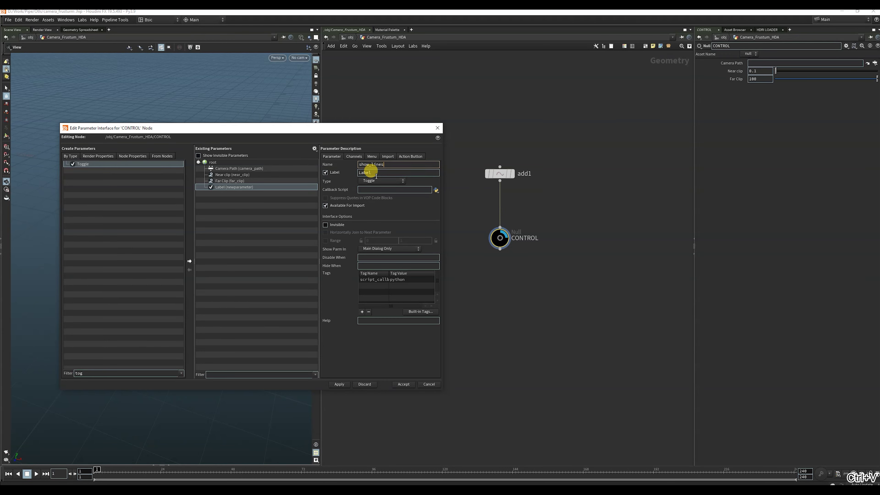
- Use show_lines as the toggle's label too and apply the change to CONTROL
{"action": "double_click", "coordinate": [375, 174]}
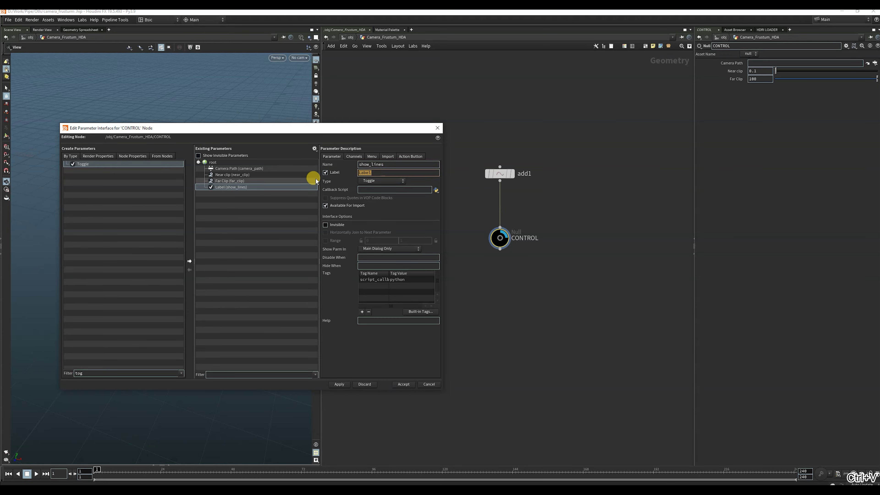
{"action": "double_click", "coordinate": [384, 164]}
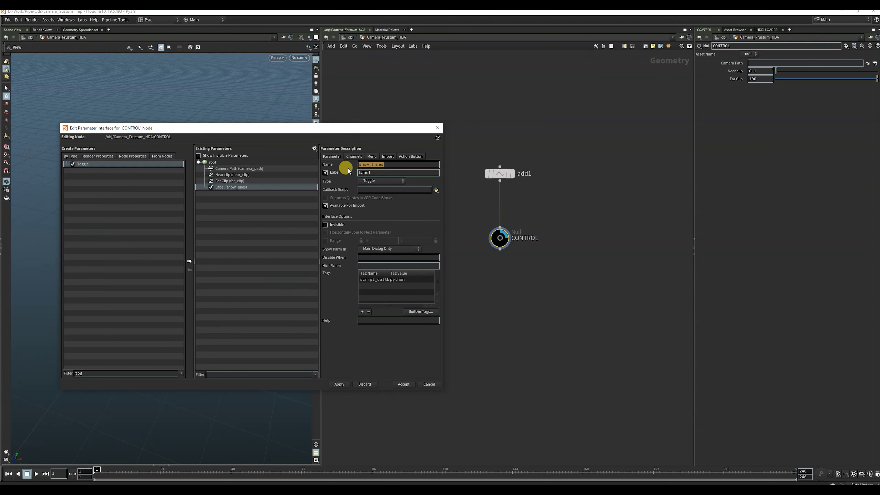
{"action": "key", "text": "ctrl+c"}
{"action": "left_click", "coordinate": [394, 175]}
{"action": "double_click", "coordinate": [394, 175]}
{"action": "key", "text": "ctrl+v"}
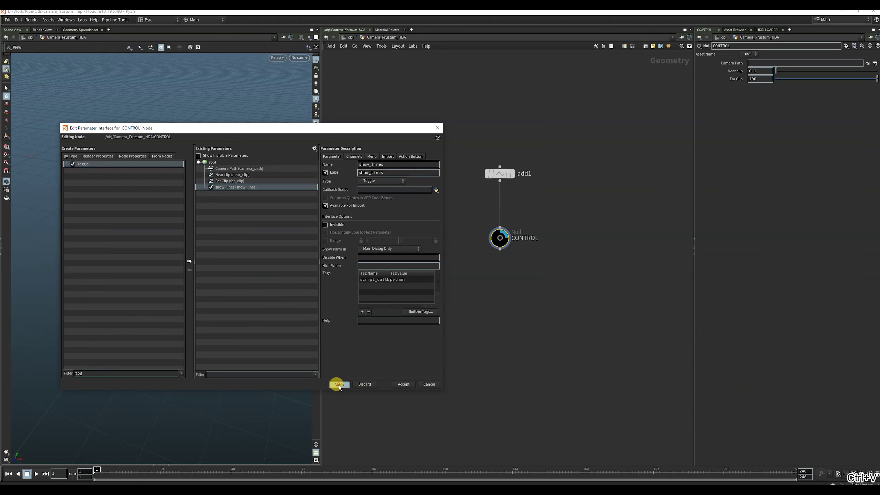
{"action": "left_click", "coordinate": [338, 384]}
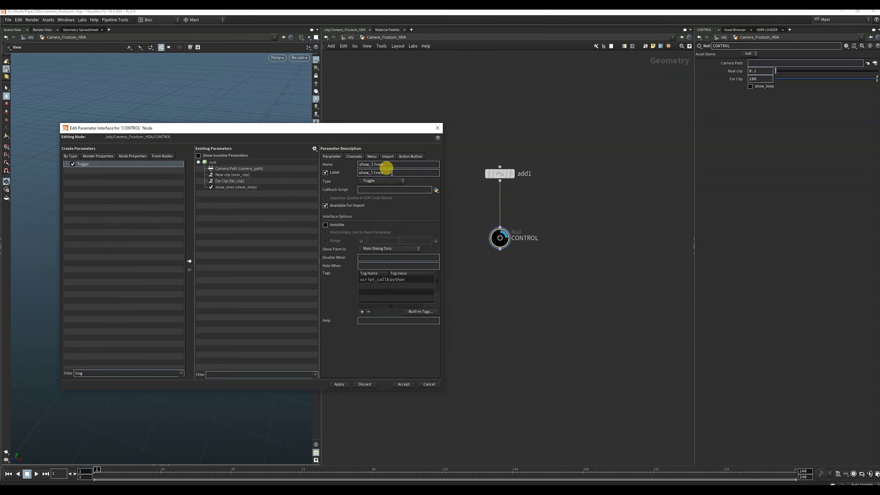
{"action": "left_click", "coordinate": [388, 165]}
{"action": "left_click", "coordinate": [382, 181]}
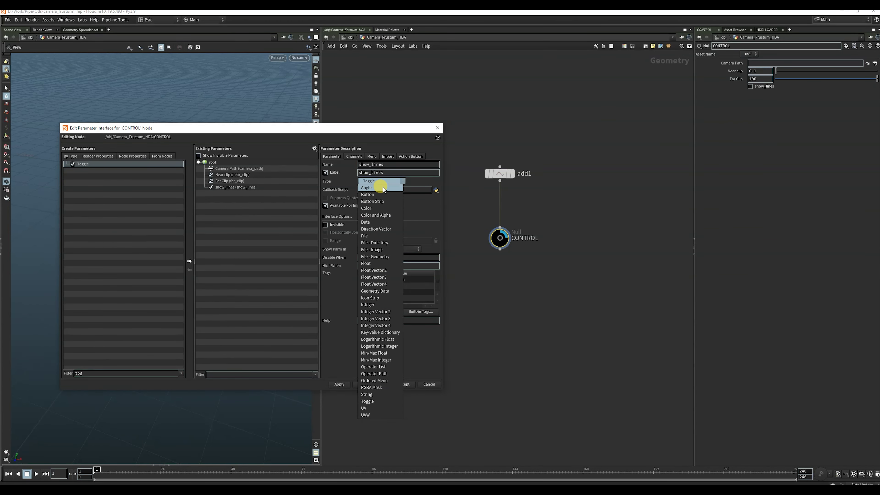
{"action": "left_click", "coordinate": [376, 181]}
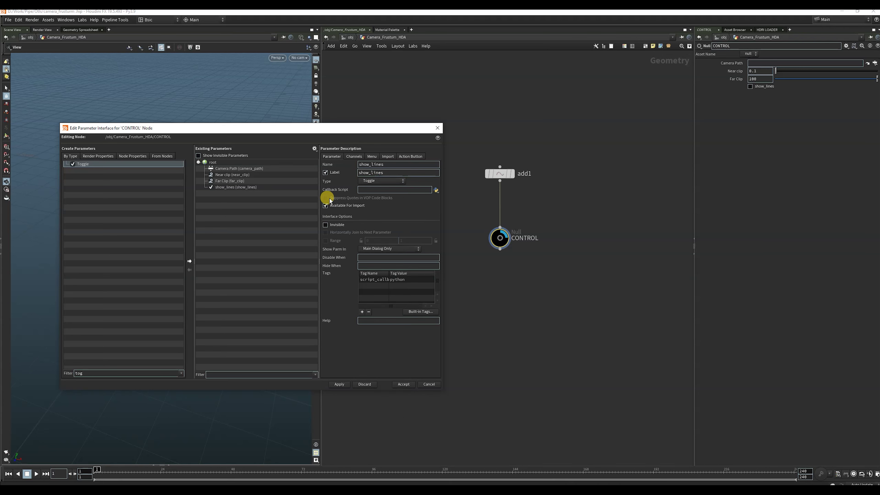
- Try out the default value of the show_lines toggle on CONTROL, resetting it to 0 and applying
{"action": "left_click", "coordinate": [354, 156]}
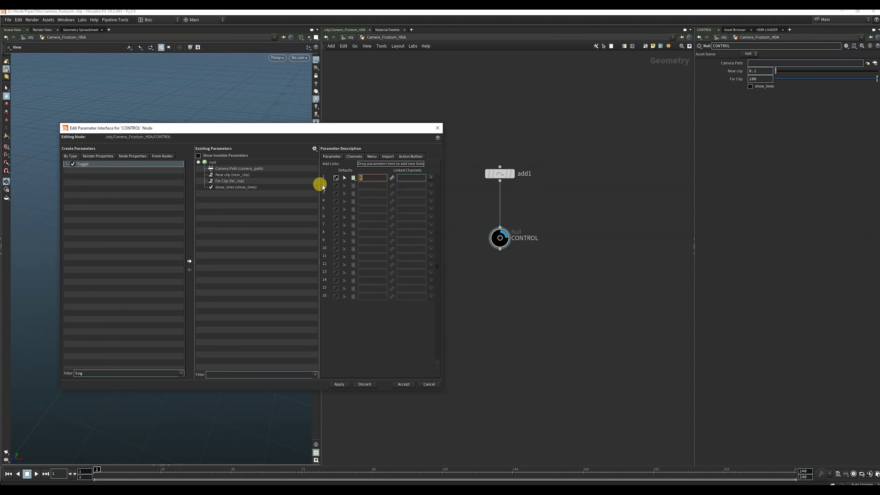
{"action": "left_click", "coordinate": [339, 384]}
{"action": "left_click", "coordinate": [759, 87]}
{"action": "double_click", "coordinate": [374, 177]}
{"action": "type", "text": "0"}
{"action": "left_click", "coordinate": [338, 384]}
{"action": "left_click", "coordinate": [331, 156]}
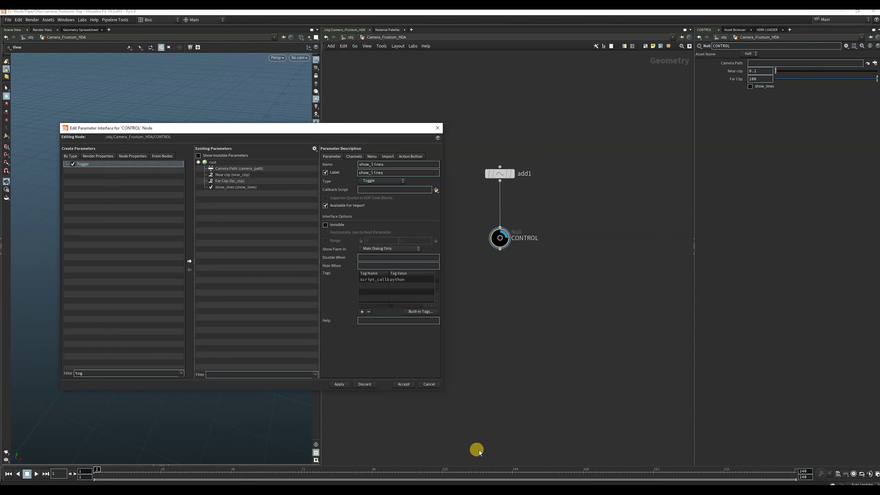
- Check the Notepad list and add a second Toggle parameter below show_lines
{"action": "key", "text": "alt+Tab"}
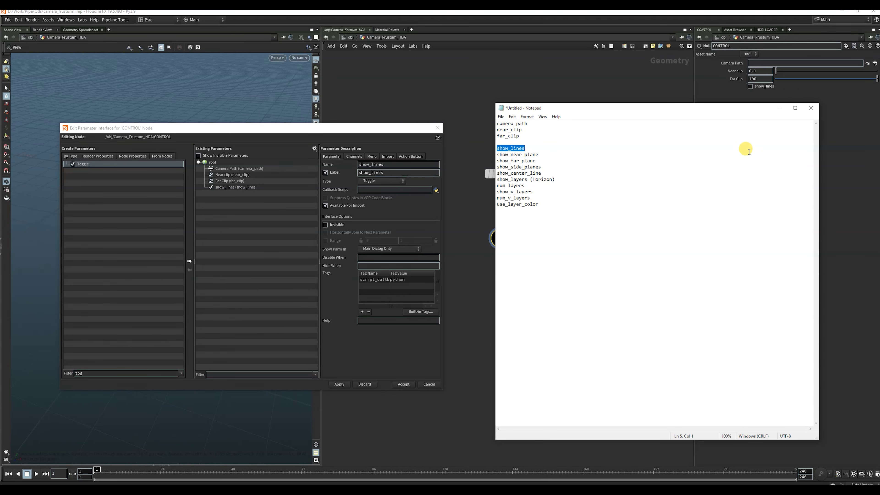
{"action": "left_click", "coordinate": [780, 108]}
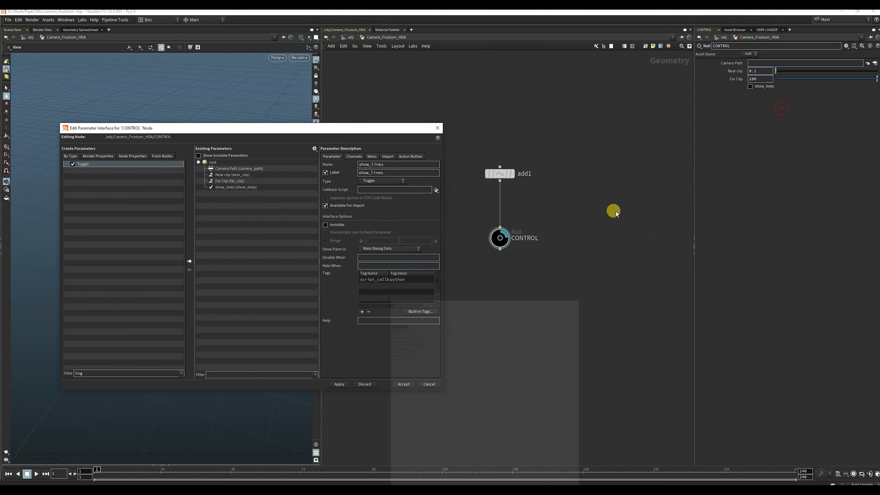
{"action": "left_click", "coordinate": [189, 260]}
{"action": "double_click", "coordinate": [381, 173]}
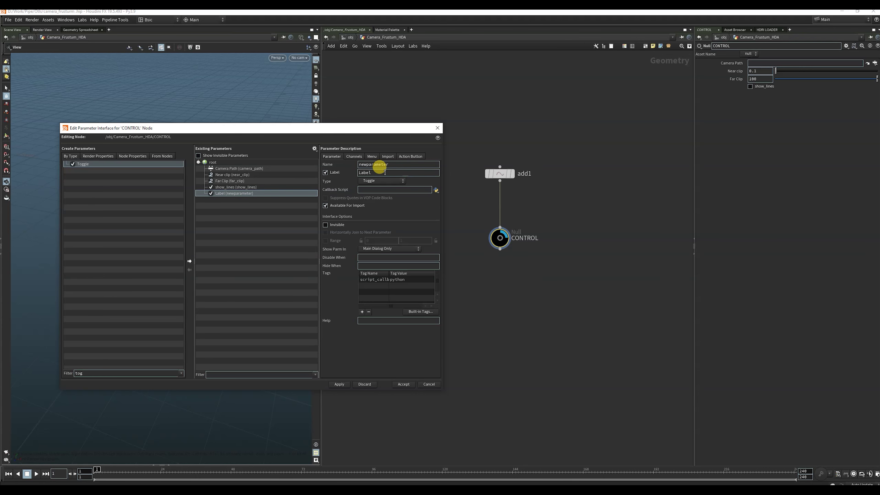
{"action": "double_click", "coordinate": [400, 167]}
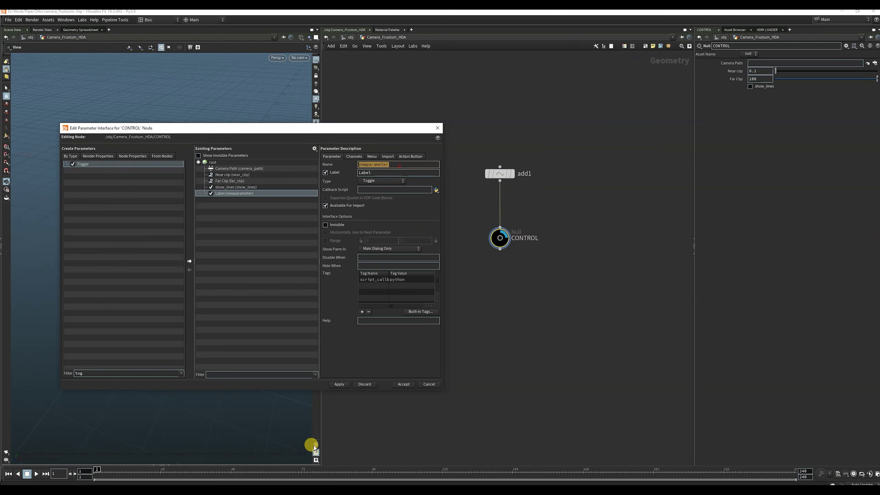
- Set the second toggle's name and label to show_near_plane, copied from the Notepad list, and apply the change
{"action": "left_click", "coordinate": [292, 489]}
{"action": "left_click", "coordinate": [551, 167]}
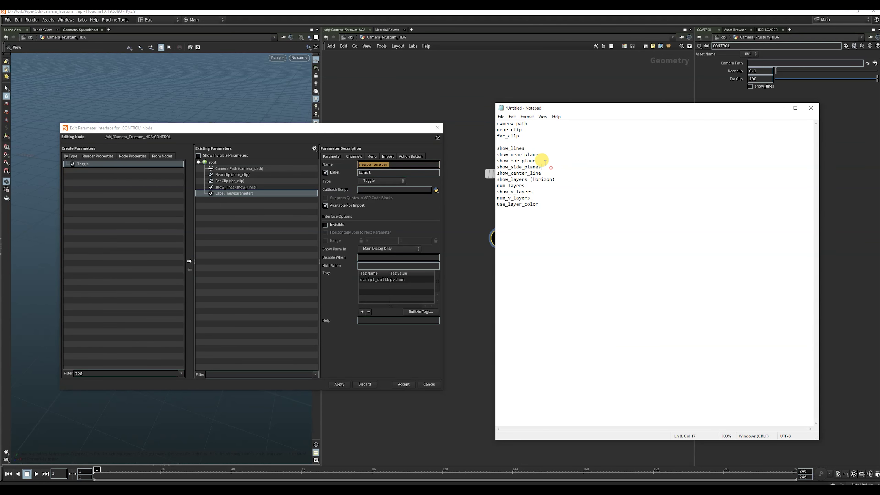
{"action": "left_click_drag", "start_coordinate": [538, 155], "coordinate": [492, 154]}
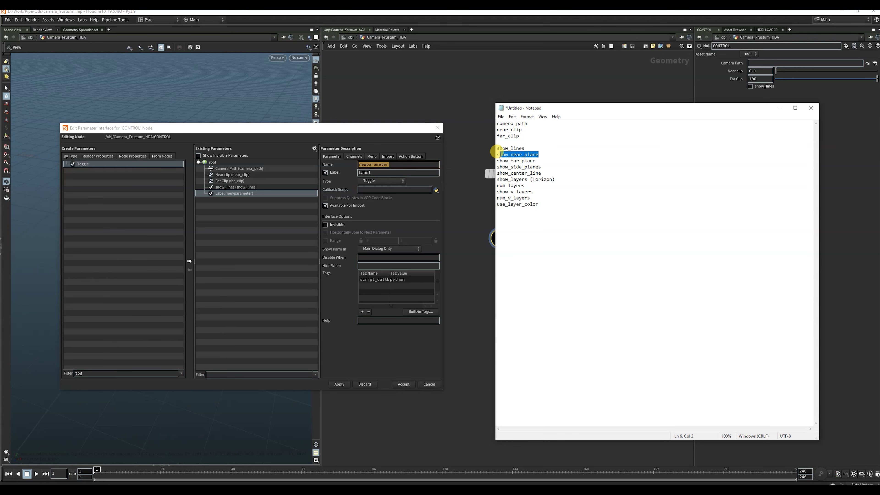
{"action": "key", "text": "ctrl+c"}
{"action": "left_click", "coordinate": [780, 108]}
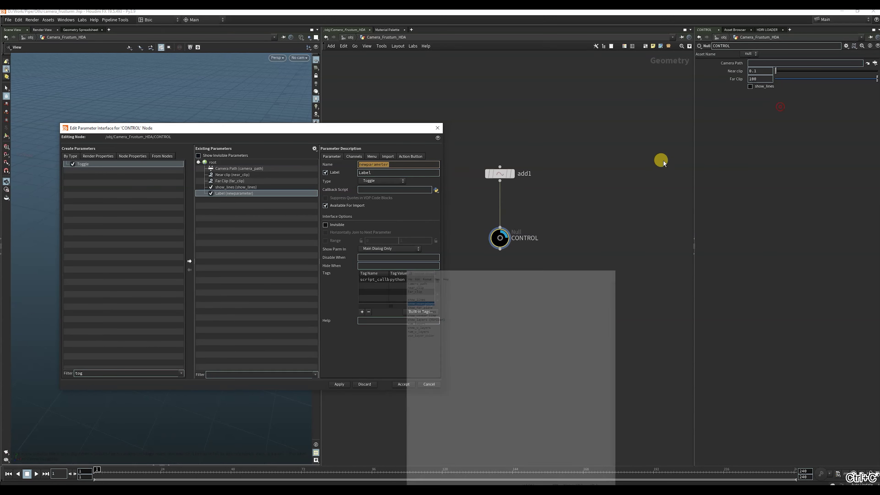
{"action": "left_click_drag", "start_coordinate": [389, 171], "coordinate": [349, 172]}
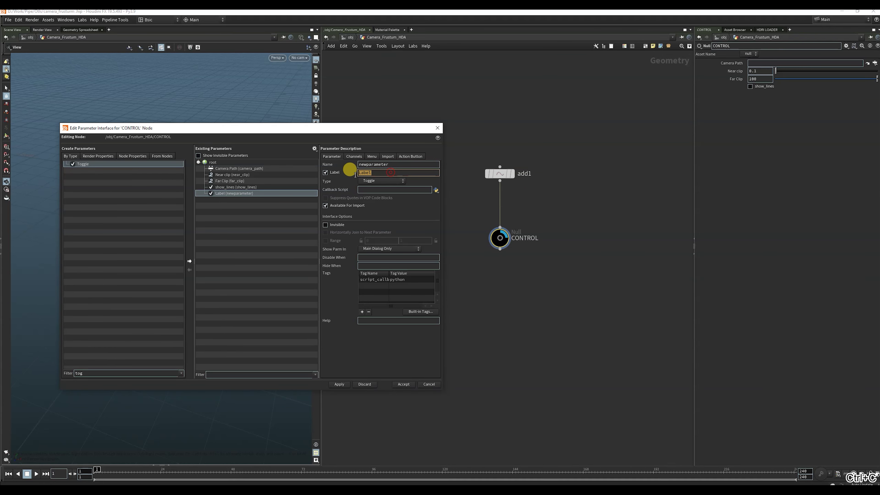
{"action": "key", "text": "ctrl+v"}
{"action": "left_click_drag", "start_coordinate": [403, 165], "coordinate": [296, 163]}
{"action": "key", "text": "ctrl+v"}
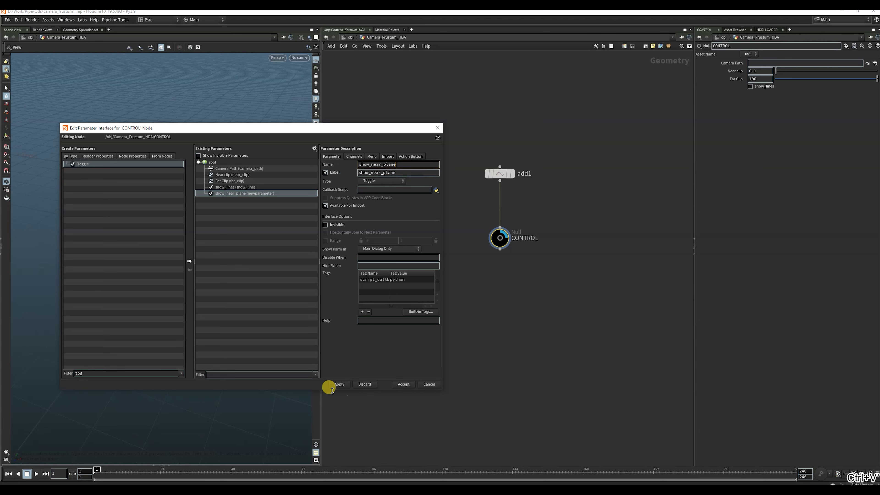
{"action": "left_click", "coordinate": [339, 384]}
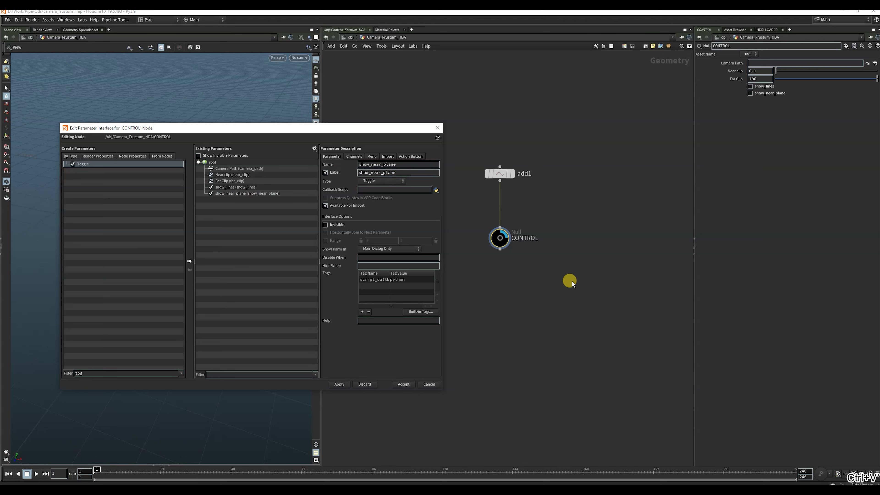
- Widen the Notepad window and review the remaining parameter names in the list
{"action": "left_click", "coordinate": [281, 483]}
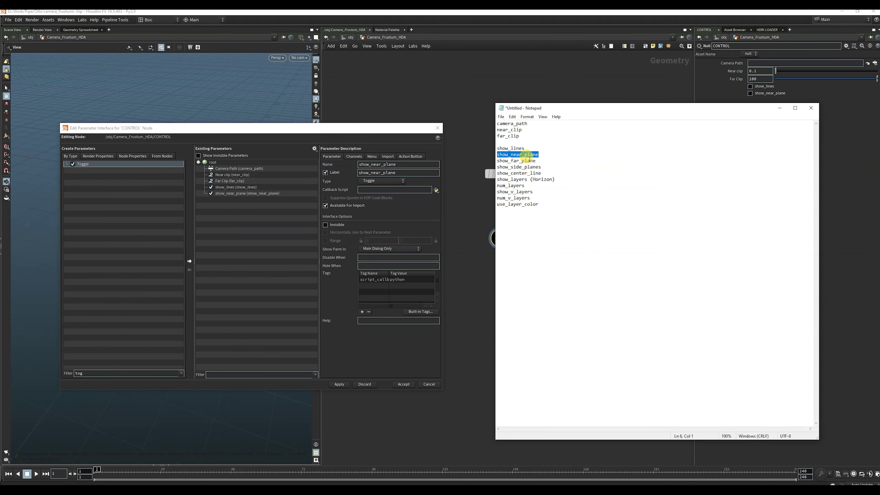
{"action": "left_click_drag", "start_coordinate": [491, 106], "coordinate": [456, 106]}
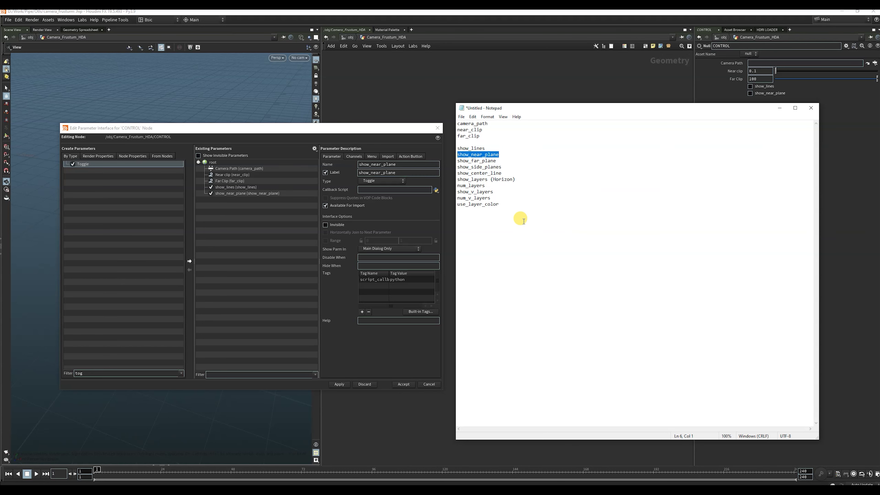
{"action": "left_click", "coordinate": [775, 106]}
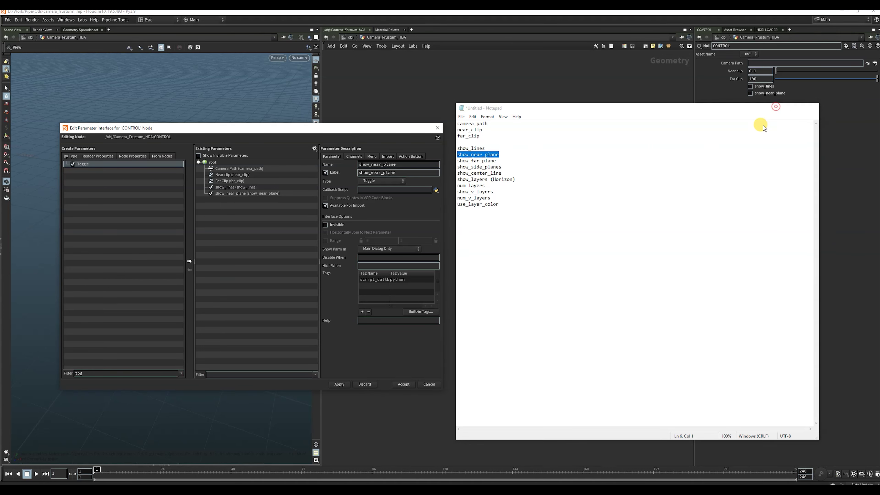
{"action": "left_click", "coordinate": [330, 200]}
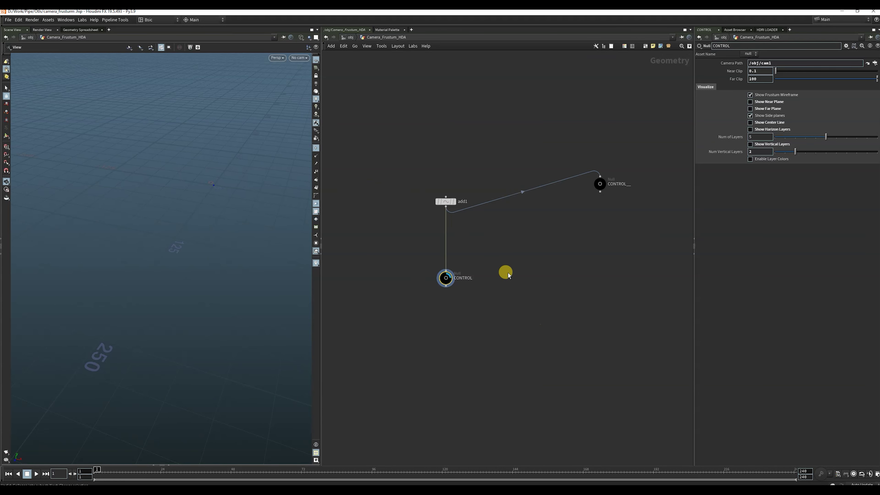
- Open the parameter interface editor for the CONTROL__ null, clear the type filter and add an Integer parameter below show_near_plane
{"action": "left_click_drag", "start_coordinate": [492, 244], "coordinate": [398, 305]}
{"action": "left_click_drag", "start_coordinate": [388, 262], "coordinate": [446, 298]}
{"action": "left_click_drag", "start_coordinate": [600, 184], "coordinate": [601, 199]}
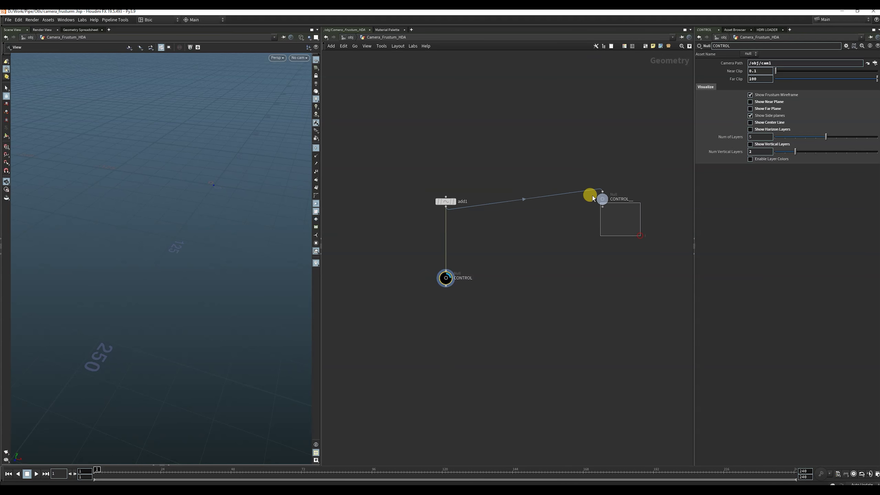
{"action": "left_click", "coordinate": [846, 46]}
{"action": "left_click", "coordinate": [810, 55]}
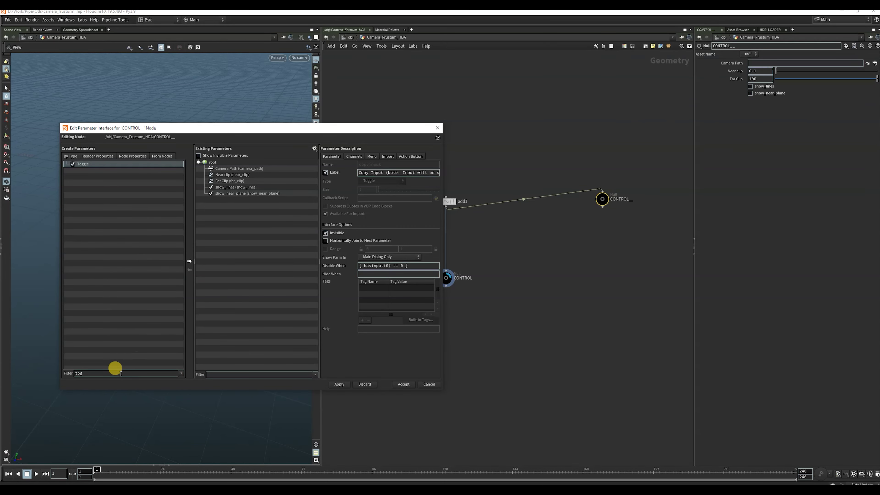
{"action": "key", "text": "BackSpace"}
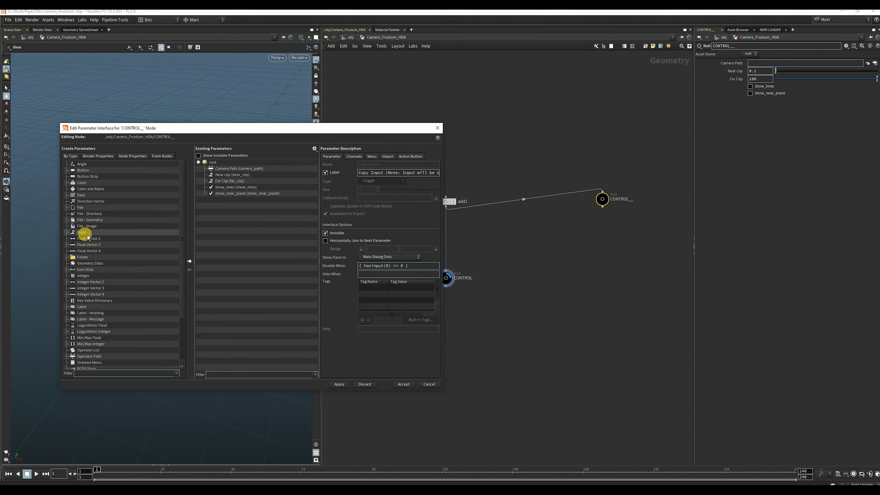
{"action": "left_click", "coordinate": [86, 276]}
{"action": "left_click", "coordinate": [189, 262]}
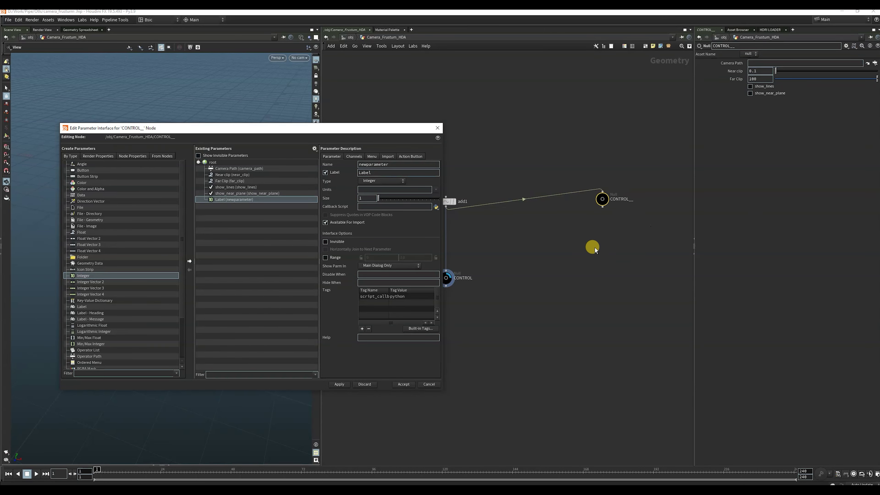
- Check the layer parameters on the finished CONTROL null and set the new integer parameter's label to Number of Layer
{"action": "scroll", "coordinate": [596, 139], "scroll_direction": "down", "scroll_amount": 2}
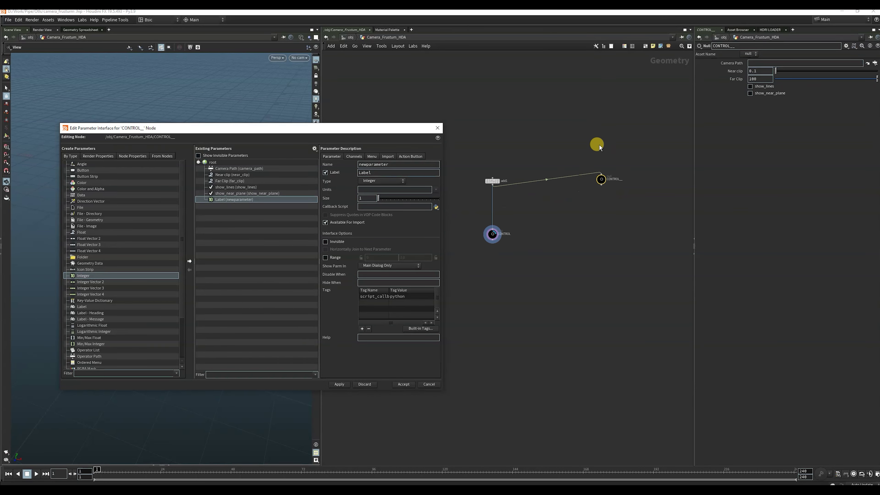
{"action": "left_click", "coordinate": [492, 234]}
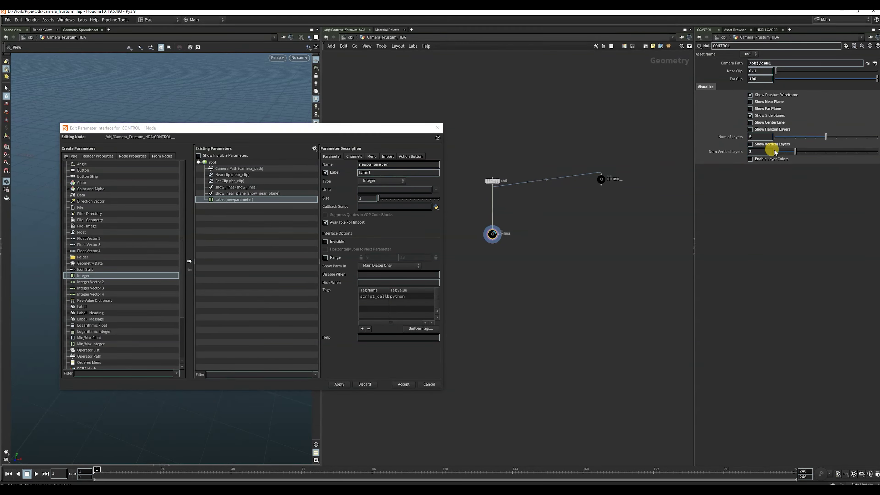
{"action": "left_click", "coordinate": [601, 179]}
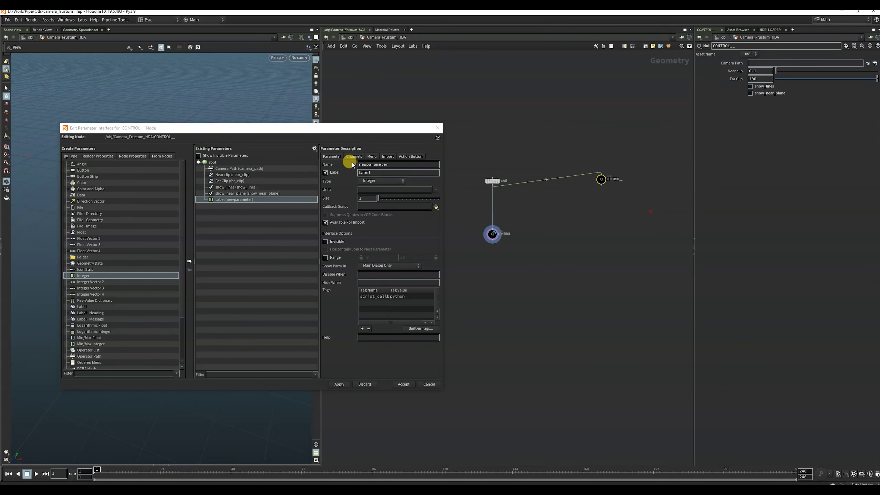
{"action": "double_click", "coordinate": [385, 175]}
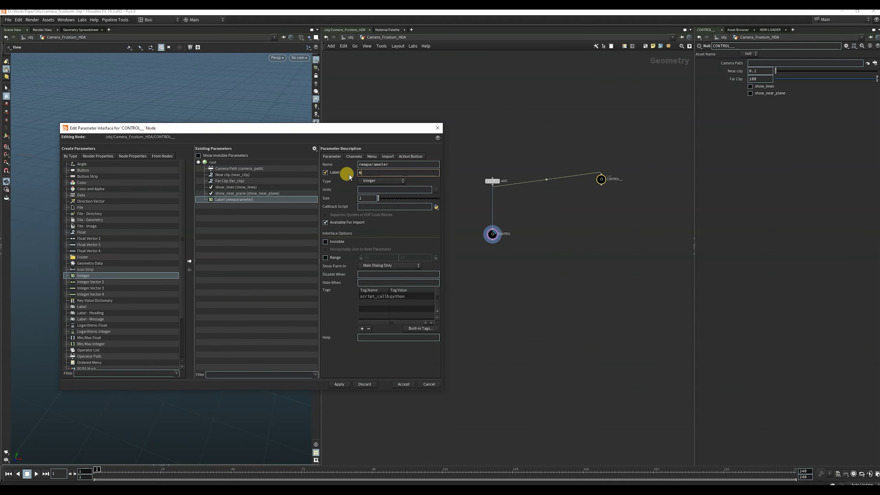
{"action": "type", "text": "Number of Layer"}
- Copy the parameter name num_v_layers from the Notepad list and minimize Notepad
{"action": "mouse_move", "coordinate": [293, 490]}
{"action": "left_click", "coordinate": [297, 461]}
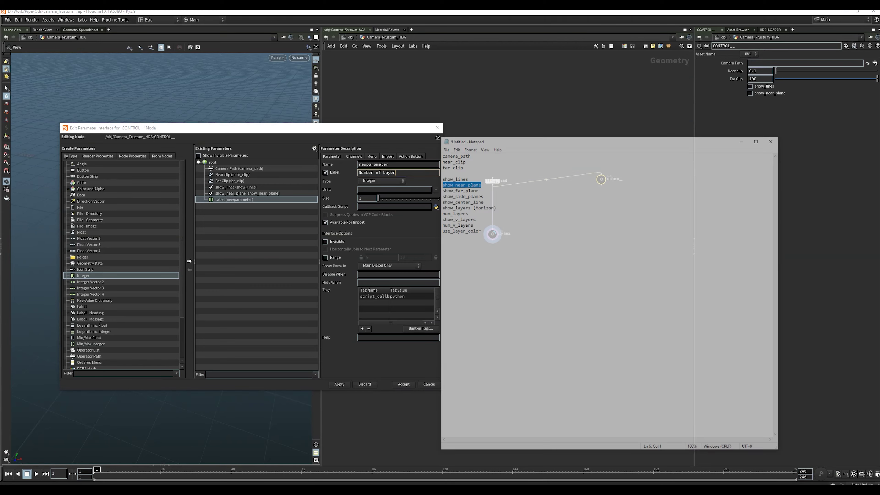
{"action": "left_click_drag", "start_coordinate": [497, 197], "coordinate": [444, 195]}
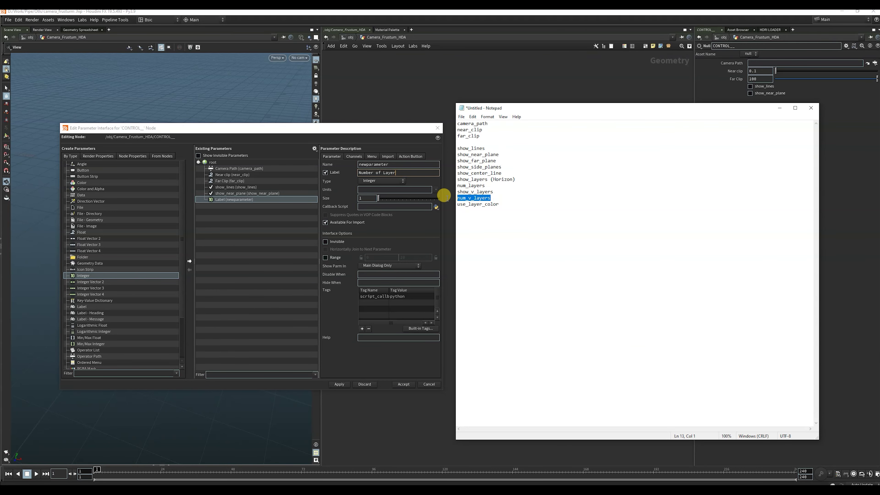
{"action": "key", "text": "ctrl+c"}
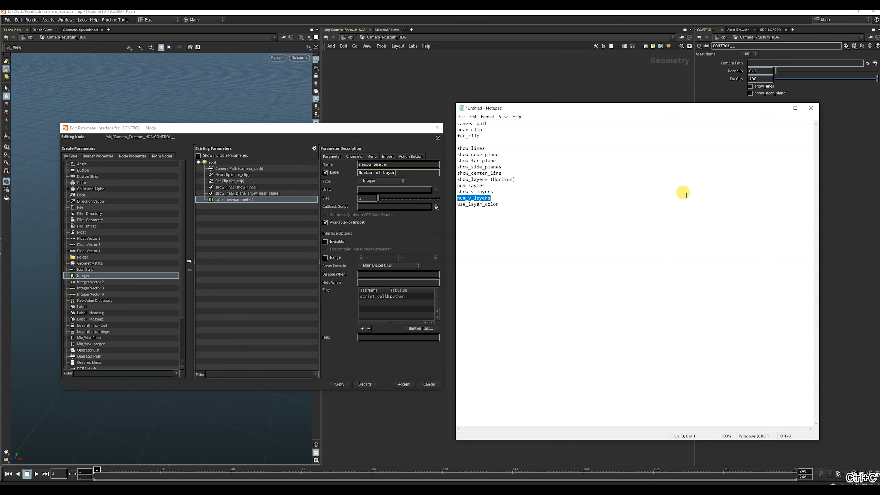
{"action": "left_click", "coordinate": [781, 109]}
- Name the integer parameter num_layers to match the finished CONTROL null, apply the change and close the parameter interface editor
{"action": "left_click", "coordinate": [496, 234]}
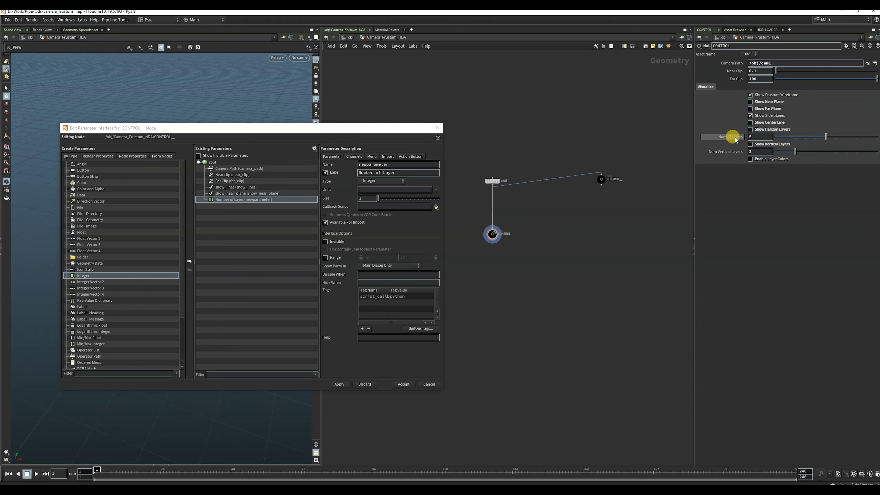
{"action": "mouse_move", "coordinate": [735, 138]}
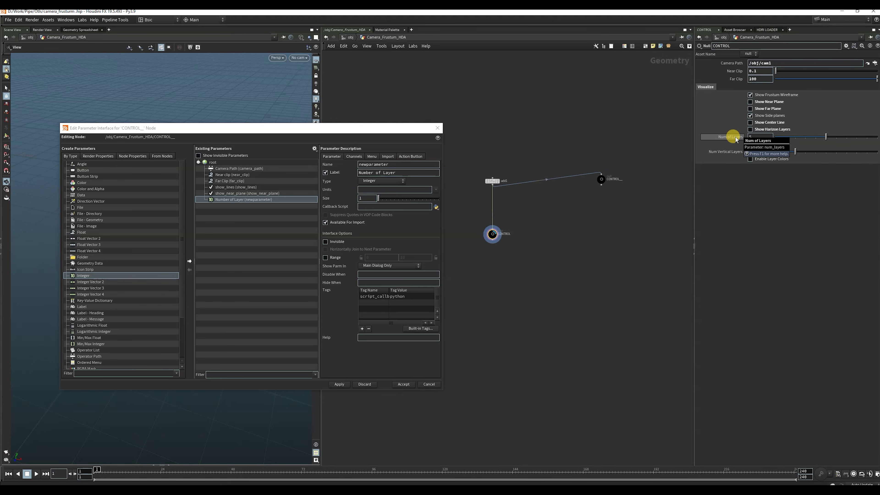
{"action": "double_click", "coordinate": [387, 164]}
{"action": "type", "text": "num_layers"}
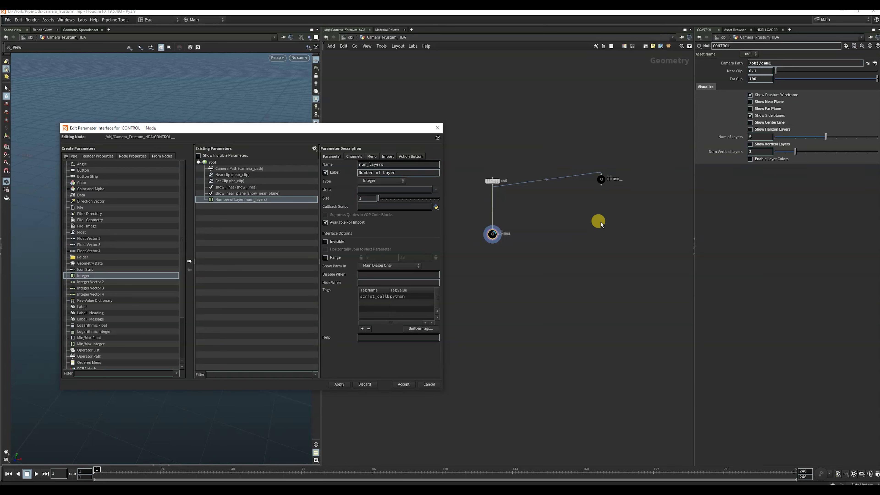
{"action": "left_click_drag", "start_coordinate": [540, 253], "coordinate": [475, 225]}
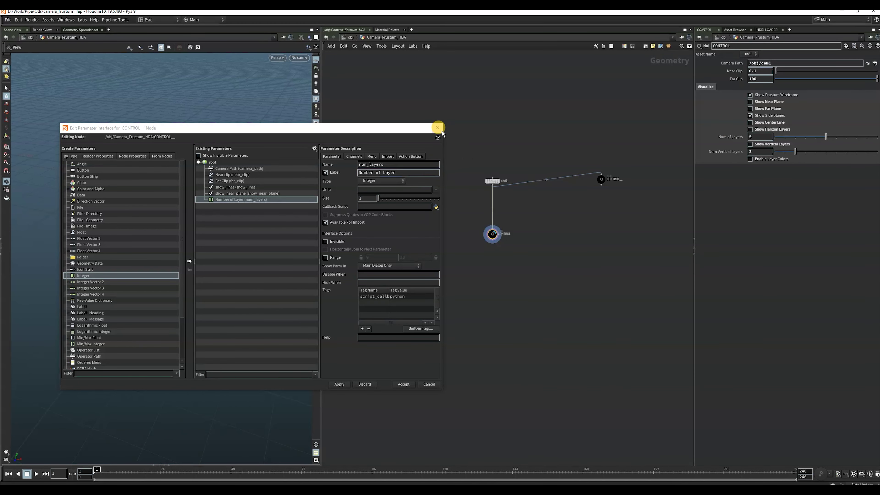
{"action": "left_click", "coordinate": [338, 384]}
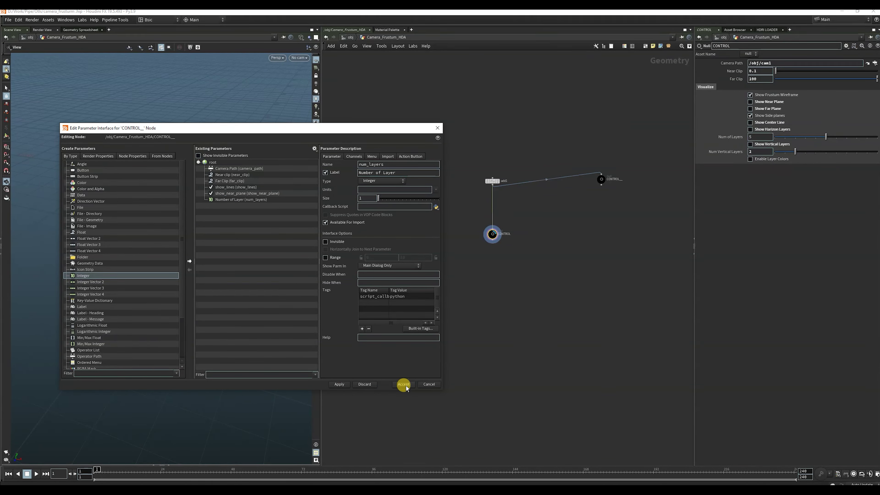
{"action": "left_click", "coordinate": [437, 127]}
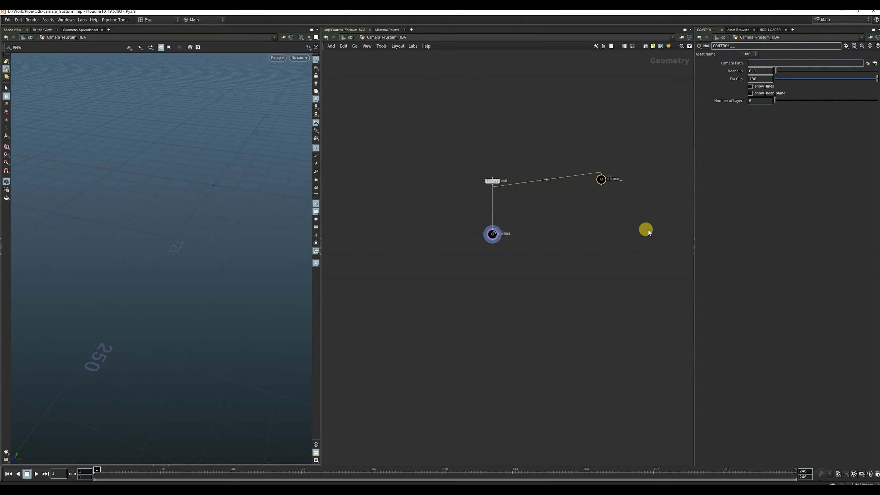
- Delete the CONTROL__ null, keeping only add1 and the finished CONTROL null in the network
{"action": "key", "text": "Delete"}
{"action": "left_click_drag", "start_coordinate": [422, 214], "coordinate": [452, 235]}
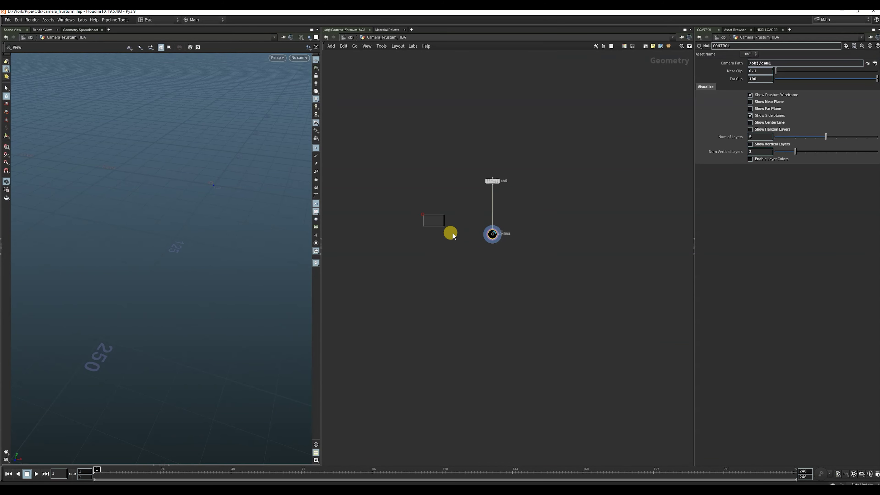
{"action": "scroll", "coordinate": [553, 290], "scroll_direction": "down", "scroll_amount": 3, "text": "ctrl"}
{"action": "scroll", "coordinate": [496, 258], "scroll_direction": "up", "scroll_amount": 3}
{"action": "scroll", "coordinate": [496, 258], "scroll_direction": "down", "scroll_amount": 2}
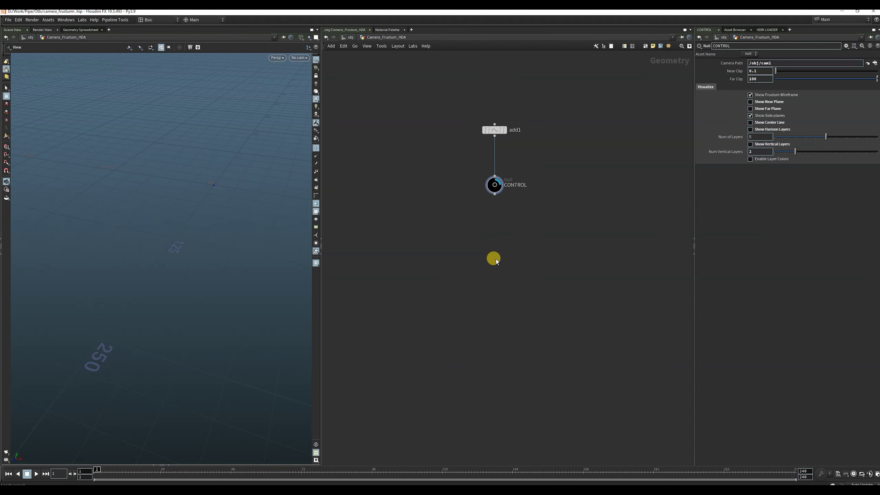
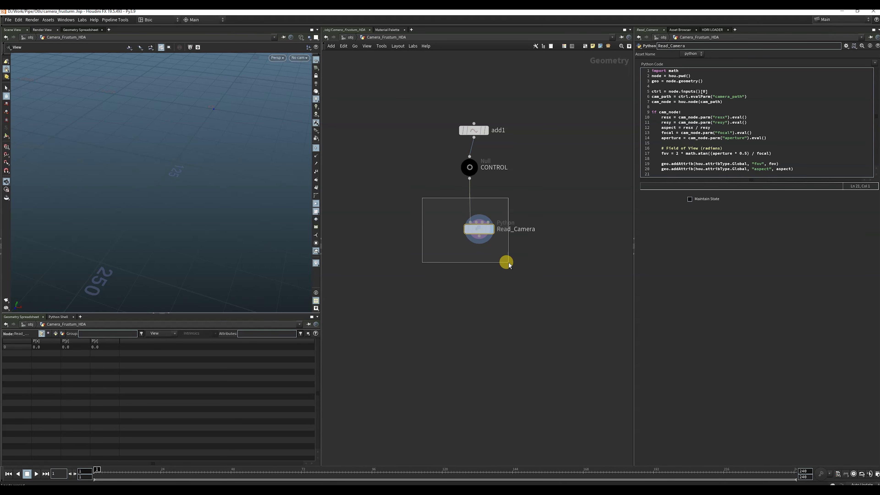
- Add an Attribute Wrangle below Read_Camera, wire Read_Camera's output into its first input and display the wrangle
{"action": "left_click_drag", "start_coordinate": [514, 191], "coordinate": [435, 162]}
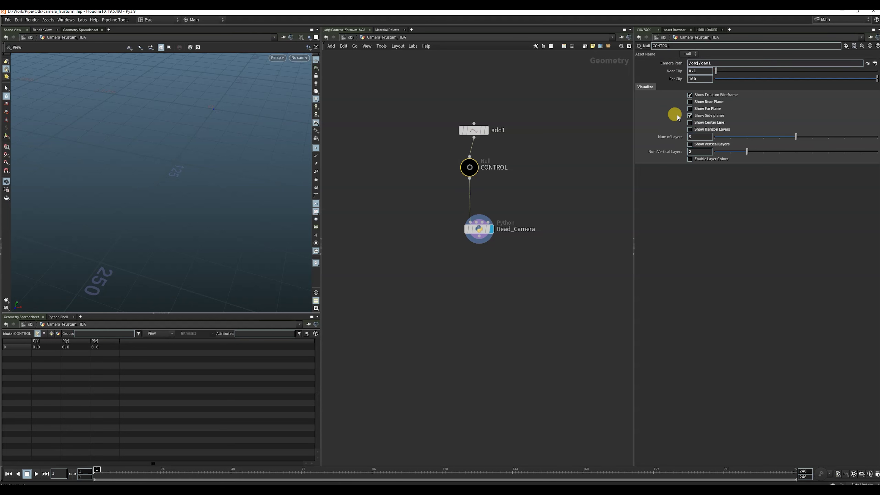
{"action": "left_click_drag", "start_coordinate": [533, 196], "coordinate": [414, 259]}
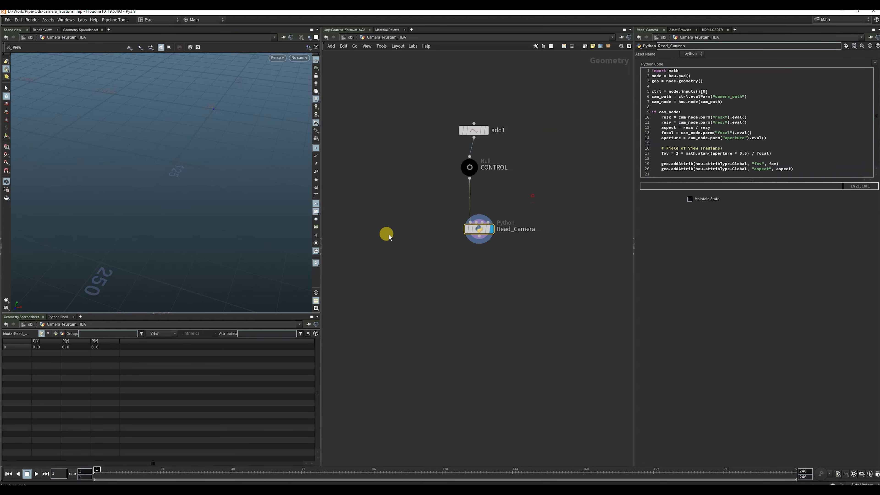
{"action": "left_click", "coordinate": [494, 335]}
{"action": "key", "text": "Tab"}
{"action": "type", "text": "aw"}
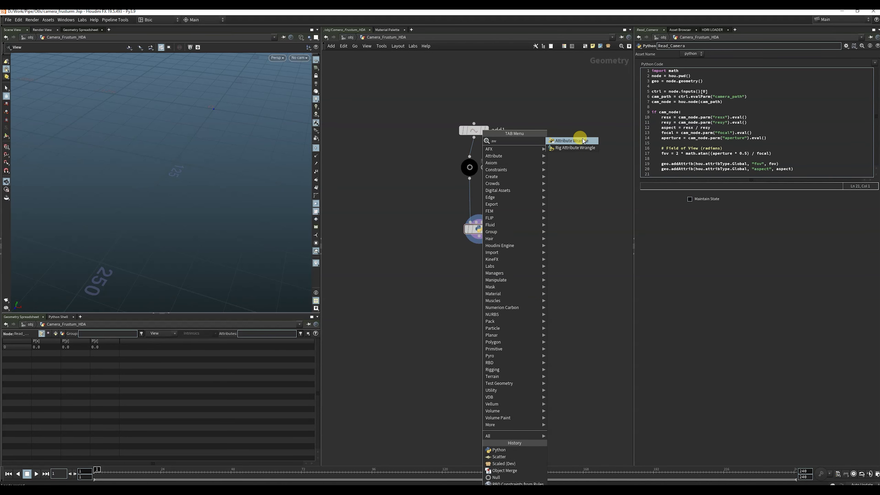
{"action": "left_click", "coordinate": [575, 141]}
{"action": "left_click", "coordinate": [480, 281]}
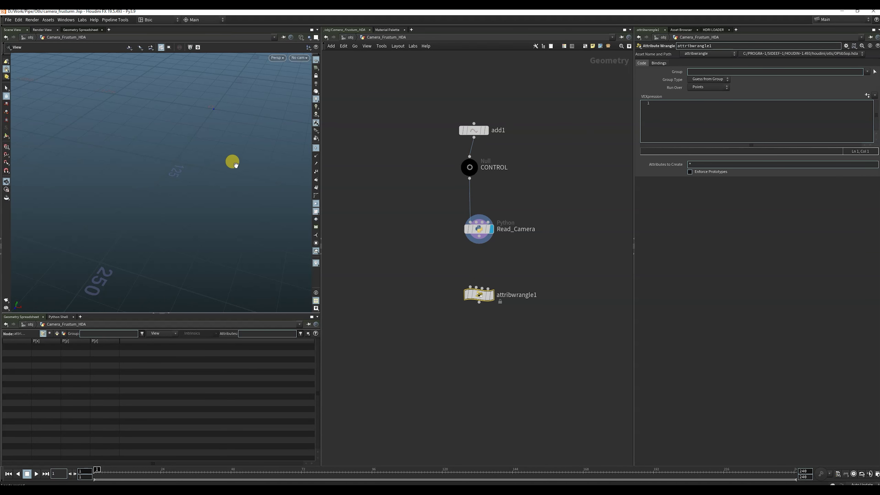
{"action": "left_click", "coordinate": [479, 239]}
{"action": "left_click", "coordinate": [470, 287]}
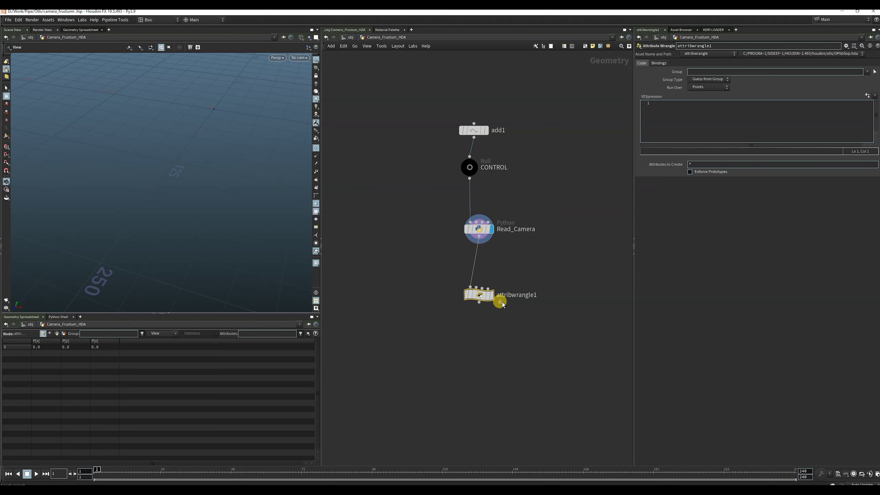
{"action": "left_click", "coordinate": [491, 295]}
{"action": "left_click_drag", "start_coordinate": [557, 325], "coordinate": [333, 250]}
{"action": "left_click", "coordinate": [680, 108]}
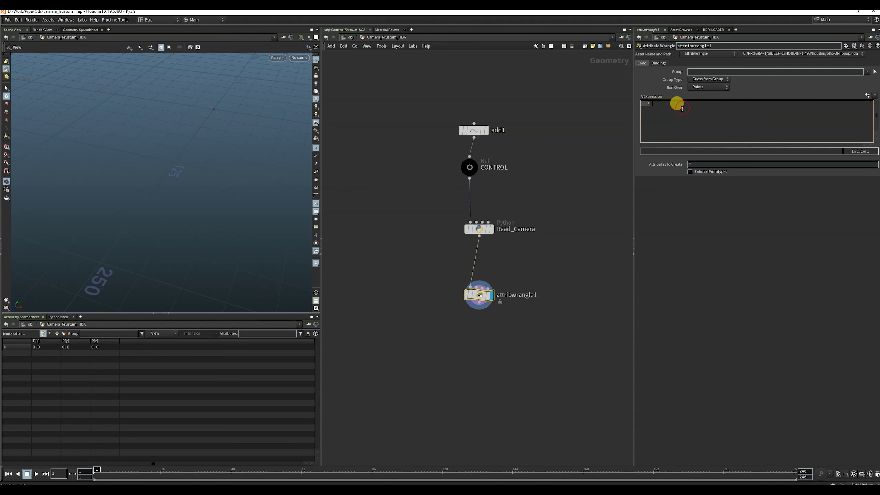
{"action": "key", "text": "ctrl+v"}
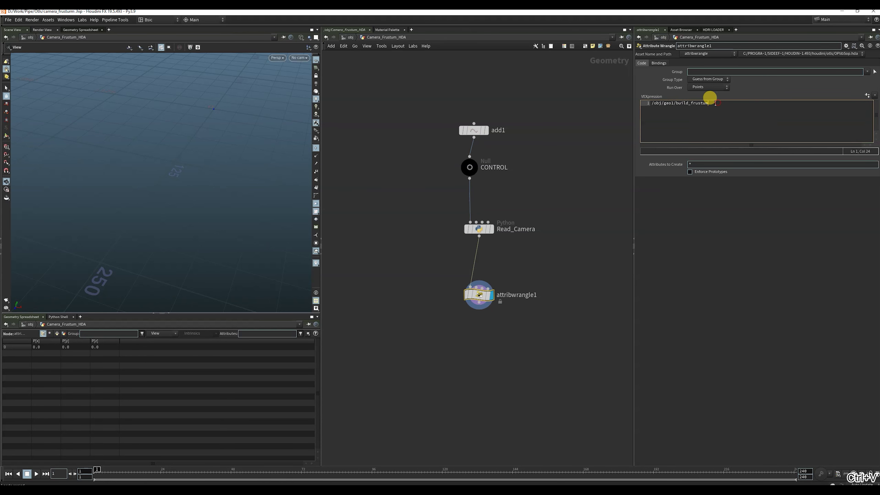
{"action": "left_click", "coordinate": [529, 279]}
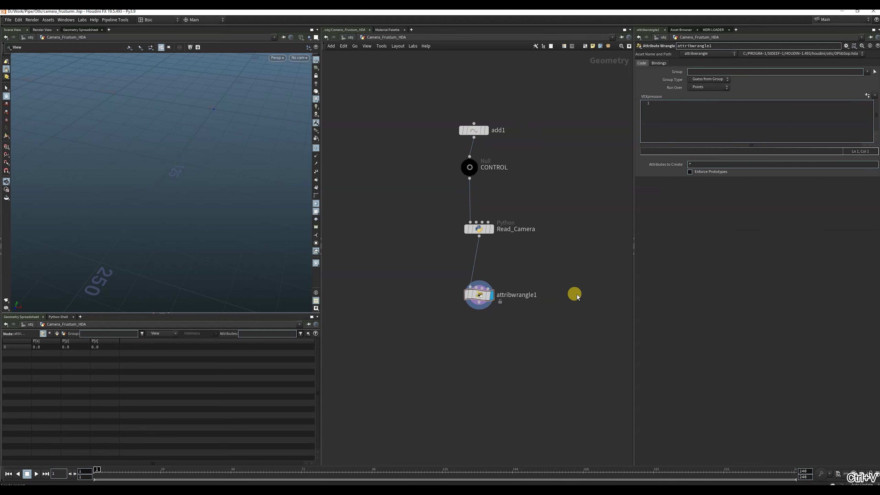
- Paste the frustum-building VEX code into the attribute wrangle's VEXpression
{"action": "left_click", "coordinate": [681, 105]}
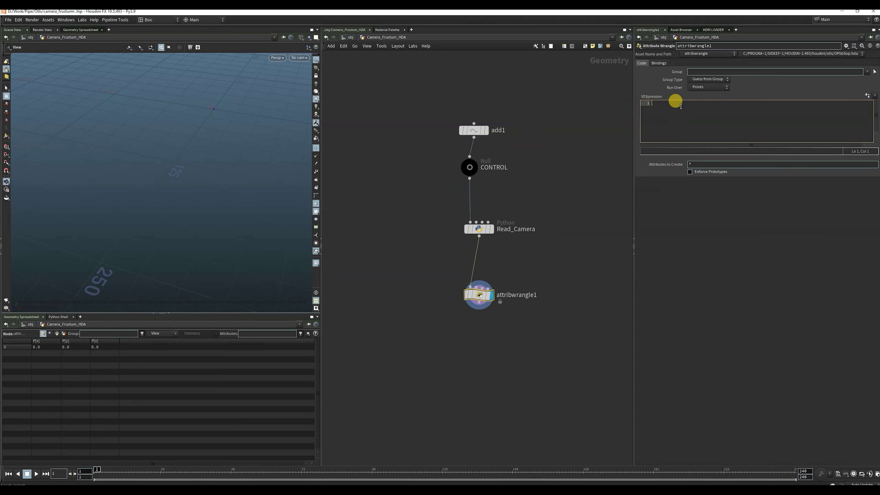
{"action": "key", "text": "ctrl+v"}
{"action": "left_click_drag", "start_coordinate": [213, 147], "coordinate": [172, 135]}
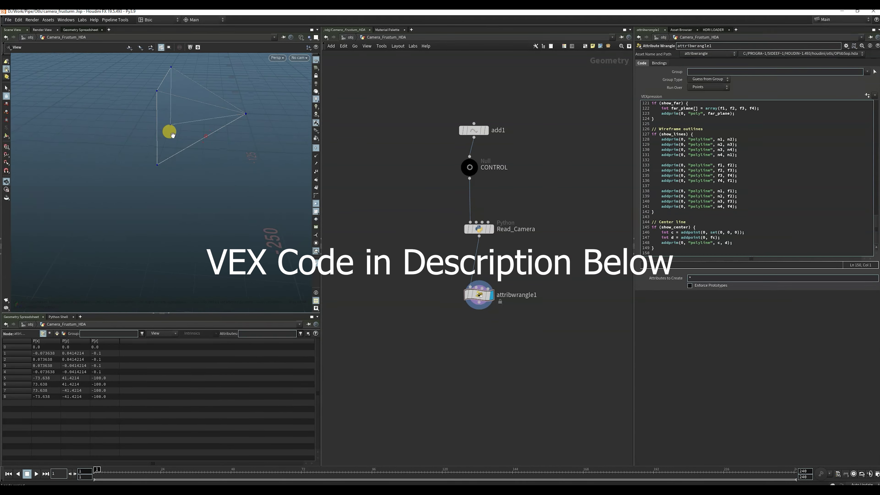
- Move the attribute wrangle closer below Read_Camera and rename it create_Frustum
{"action": "scroll", "coordinate": [502, 216], "scroll_direction": "down", "scroll_amount": 3}
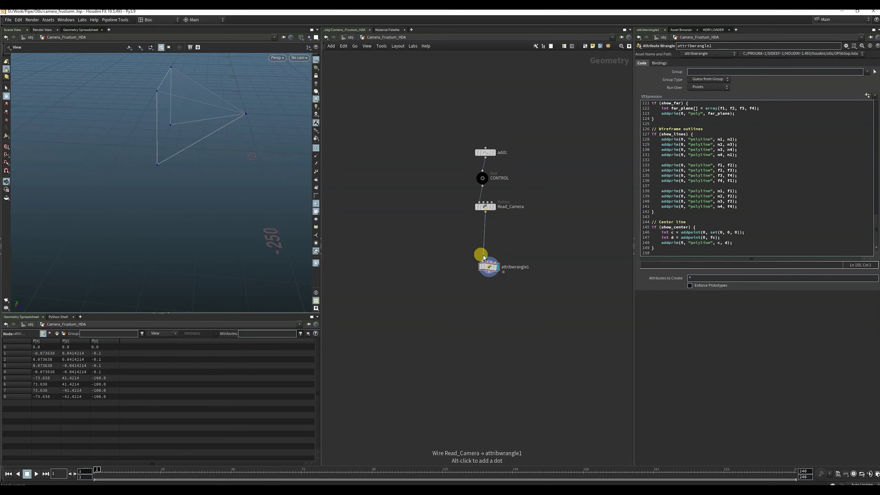
{"action": "left_click_drag", "start_coordinate": [485, 265], "coordinate": [483, 241]}
{"action": "mouse_move", "coordinate": [225, 153]}
{"action": "left_mouse_down"}
{"action": "mouse_move", "coordinate": [257, 175]}
{"action": "mouse_move", "coordinate": [233, 224]}
{"action": "mouse_move", "coordinate": [219, 142]}
{"action": "mouse_move", "coordinate": [187, 141]}
{"action": "left_mouse_up"}
{"action": "scroll", "coordinate": [514, 243], "scroll_direction": "up", "scroll_amount": 3}
{"action": "double_click", "coordinate": [515, 243]}
{"action": "type", "text": "create_Frustum"}
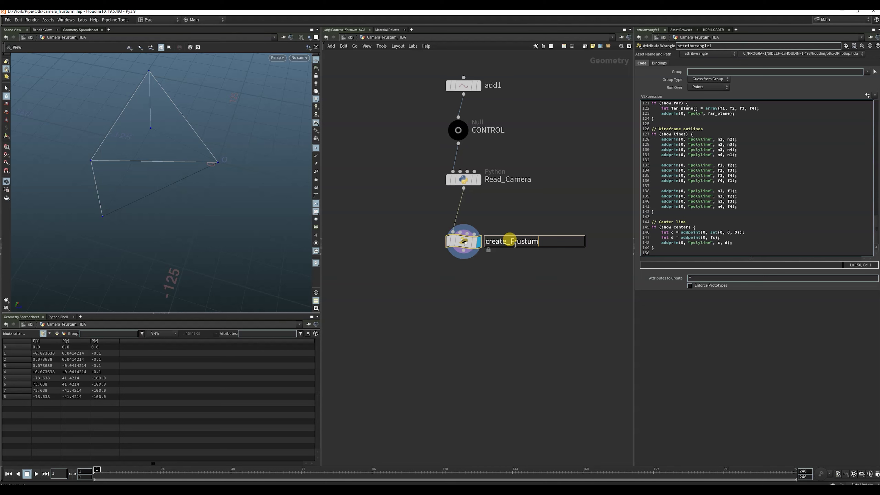
{"action": "key", "text": "Return"}
- Review the CONTROL parameter references at the start of the create_Frustum VEX code
{"action": "scroll", "coordinate": [526, 237], "scroll_direction": "down", "scroll_amount": 4}
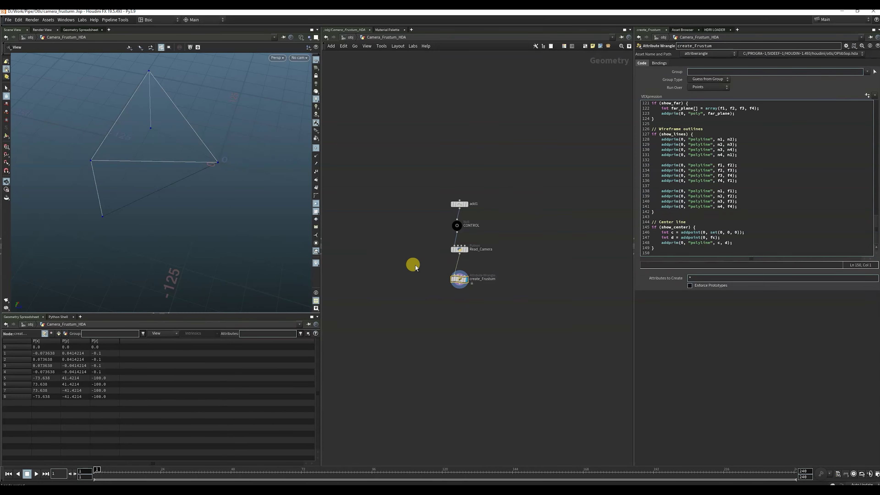
{"action": "scroll", "coordinate": [752, 220], "scroll_direction": "up", "scroll_amount": 15}
{"action": "scroll", "coordinate": [752, 219], "scroll_direction": "up", "scroll_amount": 20}
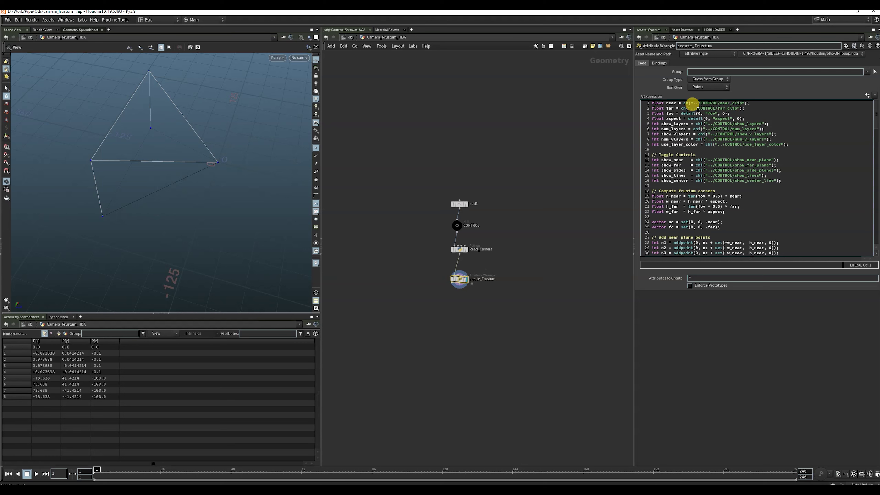
- Set the CONTROL null's Far Clip to 61 to test the frustum's length
{"action": "left_click_drag", "start_coordinate": [401, 219], "coordinate": [495, 240]}
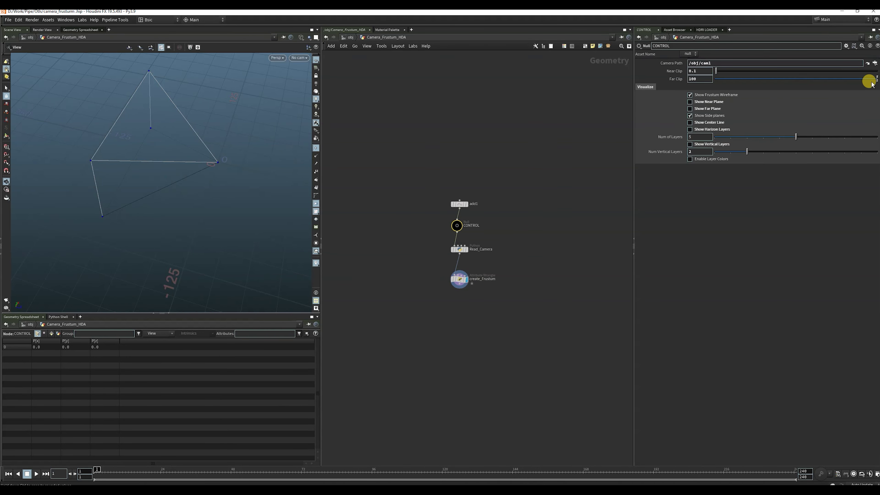
{"action": "middle_click_drag", "start_coordinate": [693, 71], "coordinate": [854, 92]}
{"action": "left_click", "coordinate": [700, 109]}
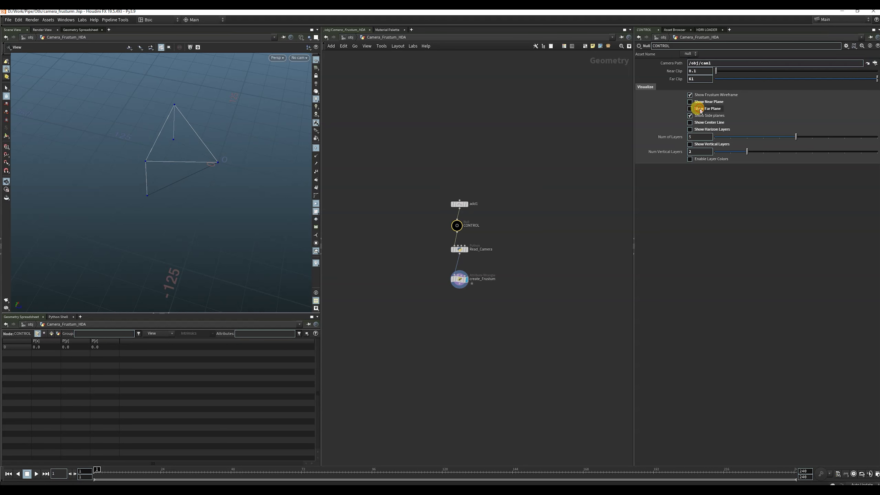
- Check the create_Frustum wrangle again and set the CONTROL null's Far Clip to 78
{"action": "left_click_drag", "start_coordinate": [466, 298], "coordinate": [466, 299]}
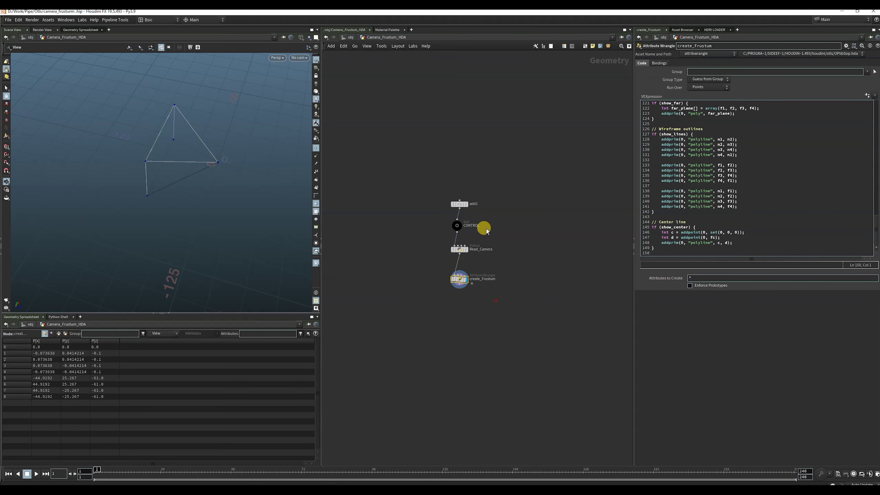
{"action": "left_click", "coordinate": [457, 226]}
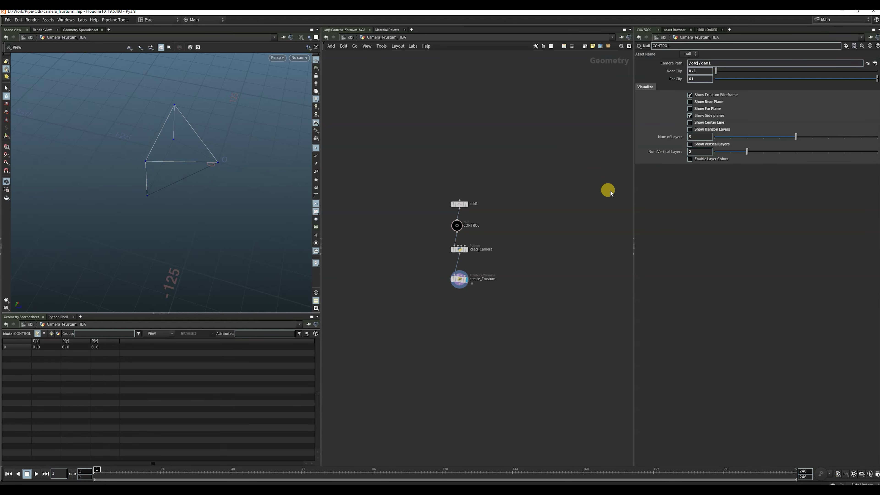
{"action": "middle_click_drag", "start_coordinate": [701, 82], "coordinate": [758, 69]}
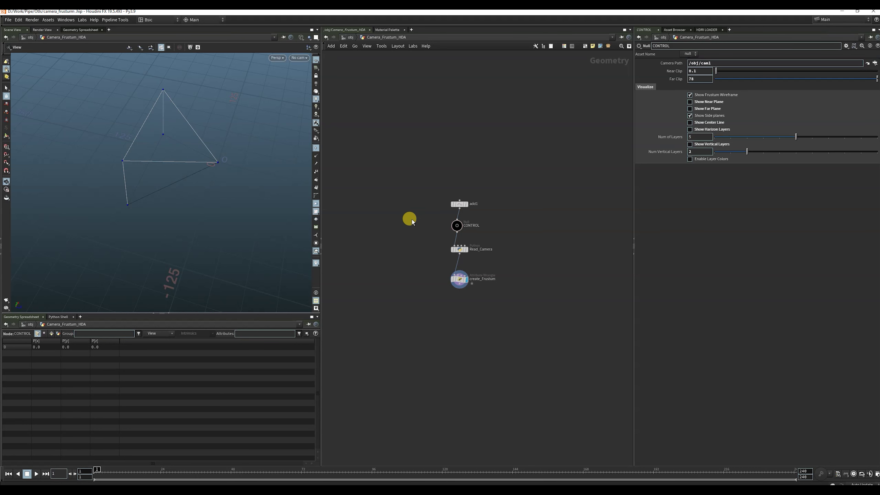
- Clear the CONTROL null's Camera Path and assign the /obj/cam1 camera to it again
{"action": "left_click", "coordinate": [719, 63]}
{"action": "key", "text": "BackSpace"}
{"action": "left_click", "coordinate": [534, 122]}
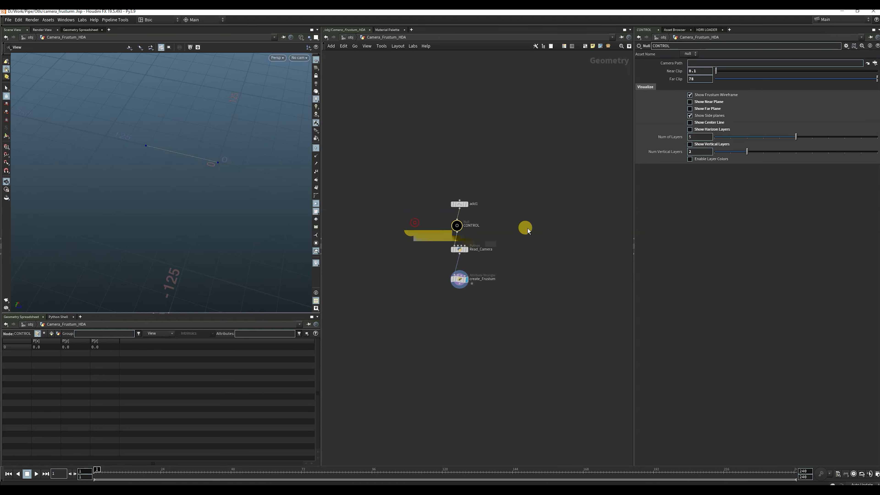
{"action": "left_click", "coordinate": [874, 63]}
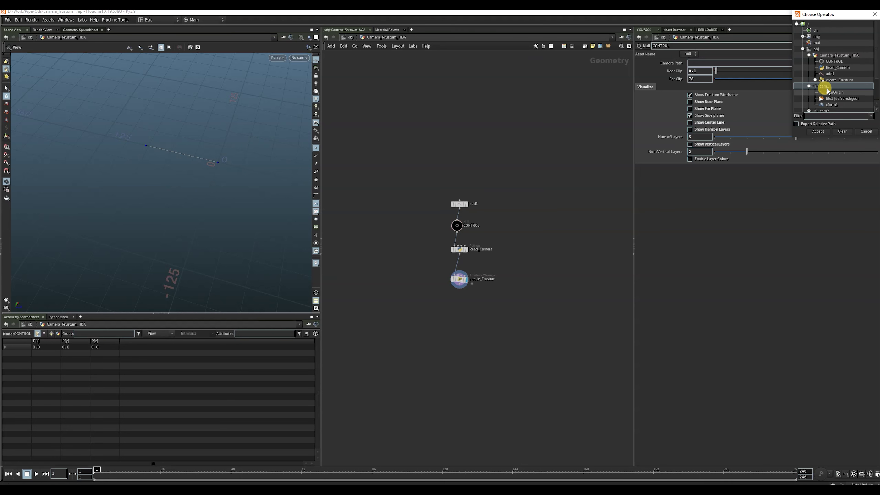
{"action": "left_click", "coordinate": [808, 55]}
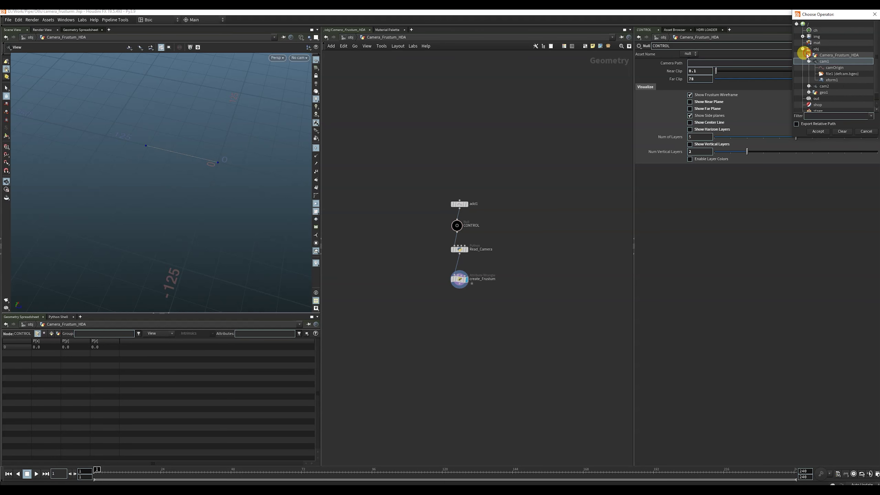
{"action": "left_click", "coordinate": [801, 48]}
{"action": "left_click", "coordinate": [802, 49]}
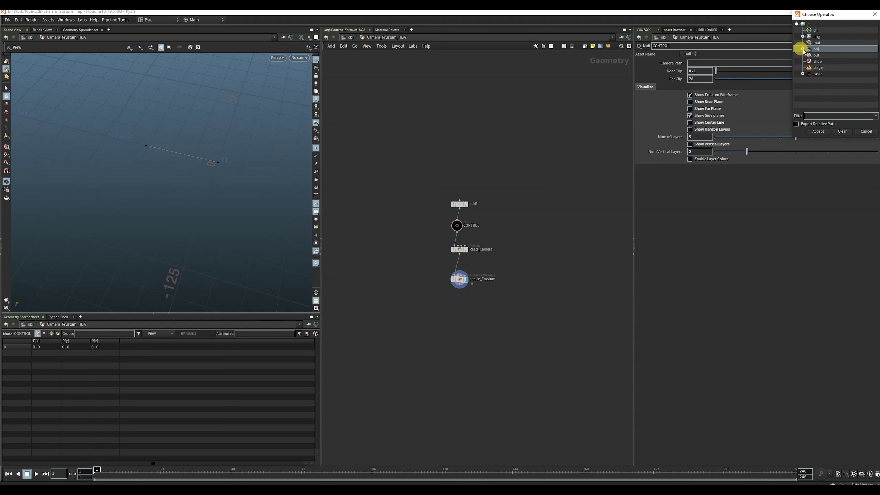
{"action": "left_click", "coordinate": [808, 60]}
{"action": "left_click", "coordinate": [818, 131]}
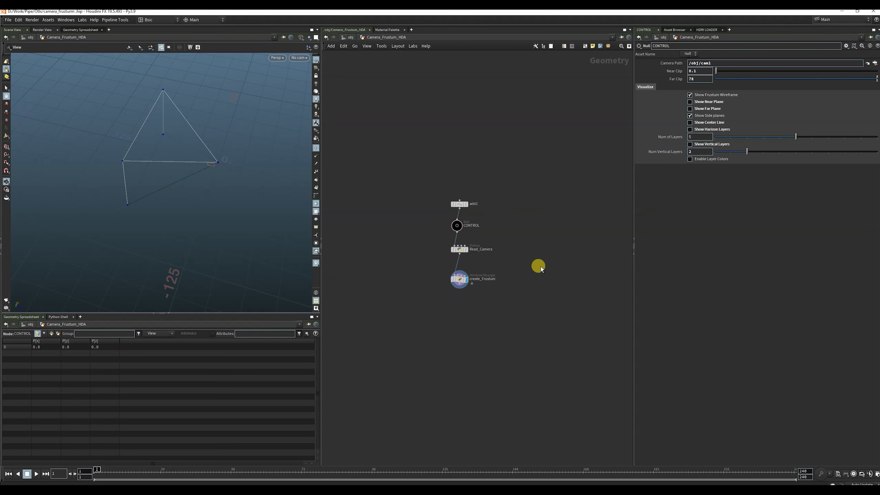
- Reference the OUT_FRUSTUM null as Object 1 of the object_merge1 node
{"action": "left_click_drag", "start_coordinate": [410, 263], "coordinate": [513, 315]}
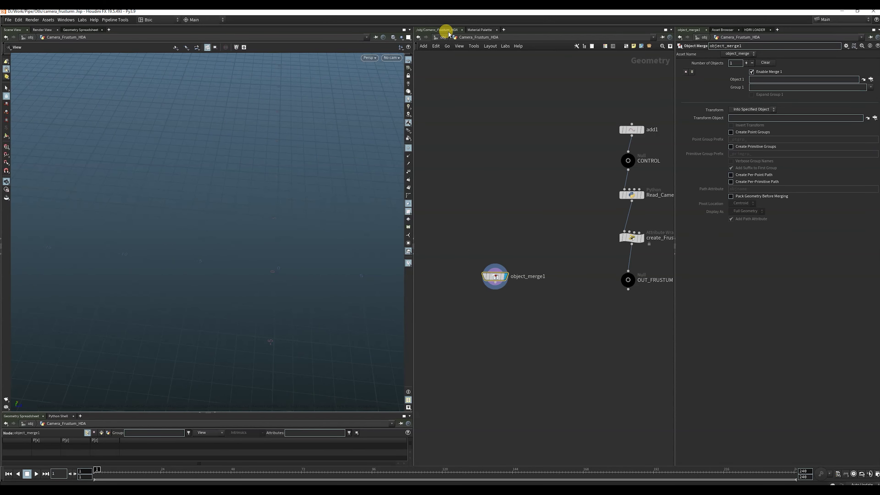
{"action": "left_click", "coordinate": [442, 36]}
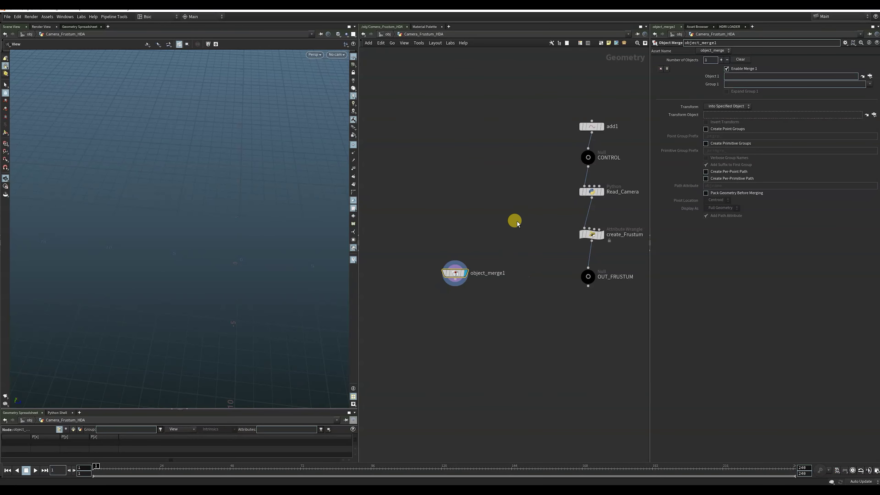
{"action": "left_click_drag", "start_coordinate": [516, 218], "coordinate": [423, 323]}
{"action": "mouse_move", "coordinate": [584, 277]}
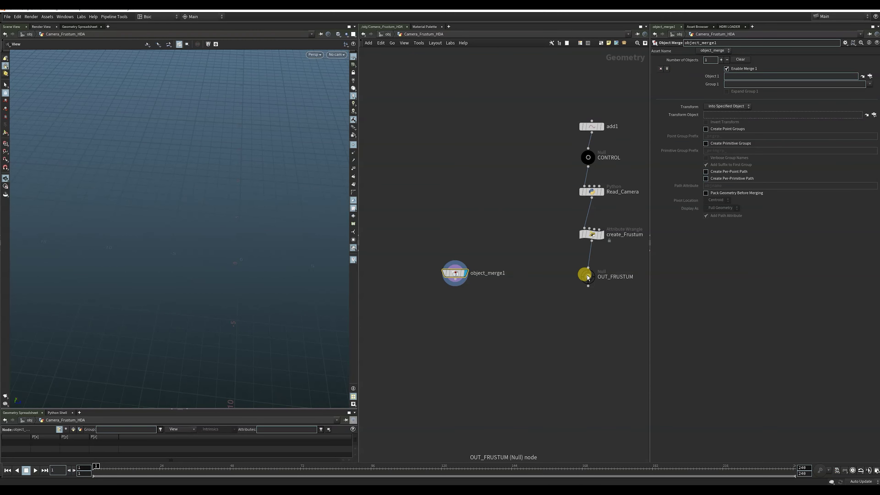
{"action": "left_click_drag", "start_coordinate": [584, 279], "coordinate": [736, 77]}
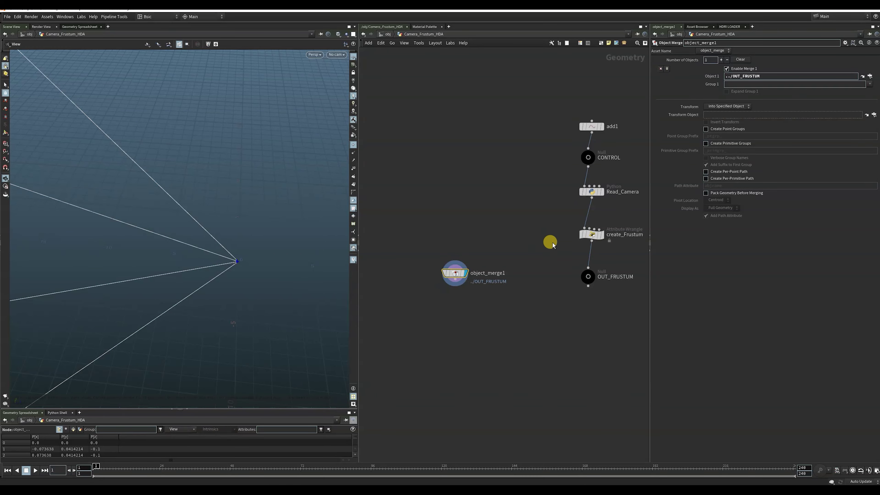
- Try object_merge1's Transform option Into This Object and switch it back to Into Specified Object
{"action": "left_click", "coordinate": [725, 108]}
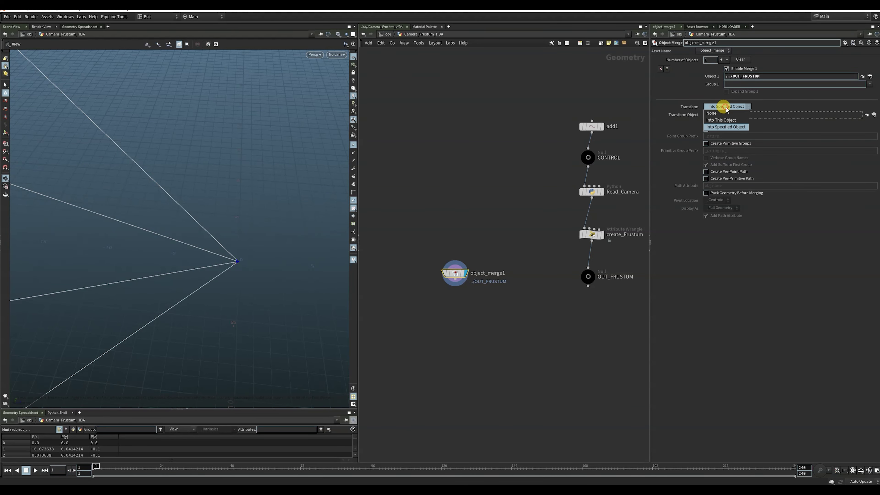
{"action": "left_click", "coordinate": [720, 120]}
{"action": "left_click", "coordinate": [721, 109]}
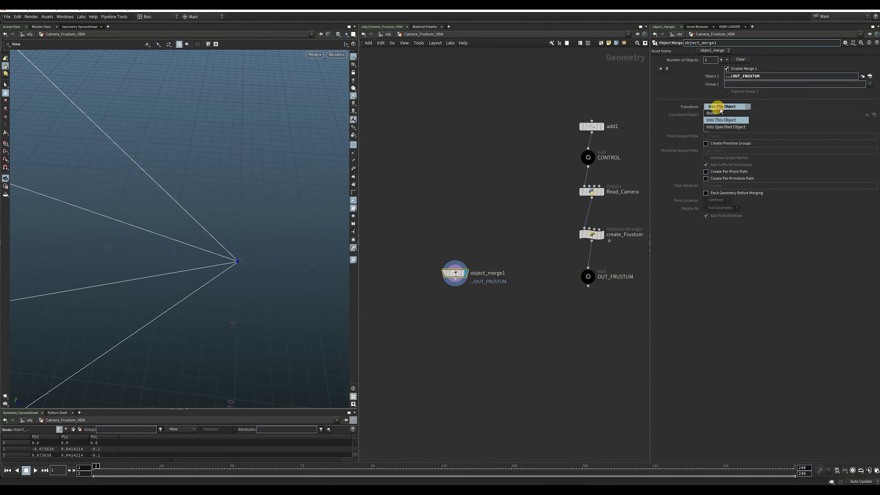
{"action": "left_click", "coordinate": [722, 127]}
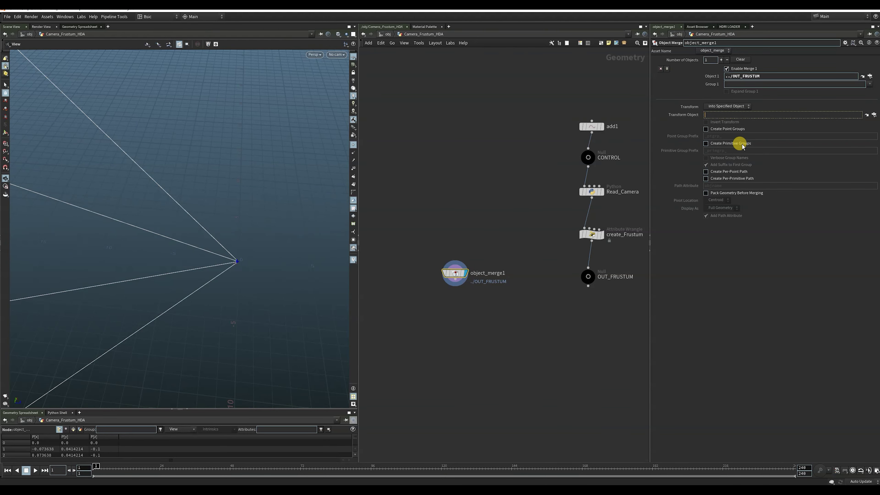
- Set object_merge1's Transform Object to the expression `chs("../CONTROL/camera_path")`
{"action": "mouse_move", "coordinate": [585, 166]}
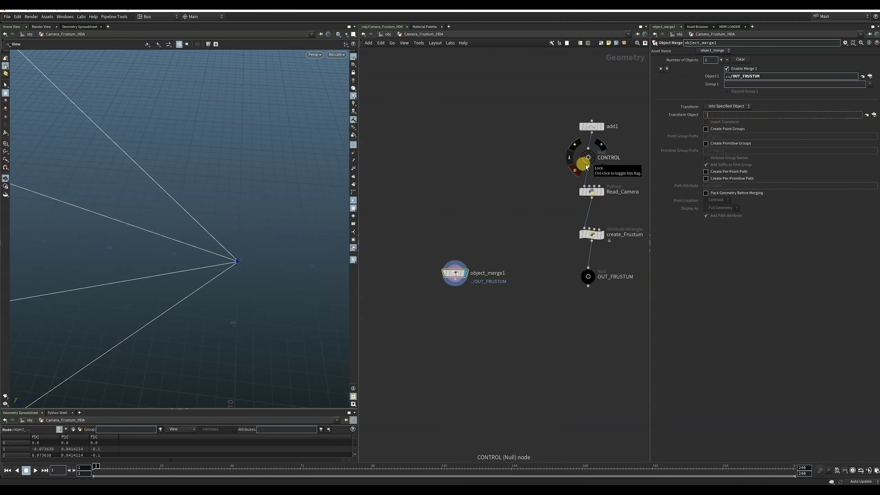
{"action": "type", "text": "chs"}
{"action": "type", "text": "/"}
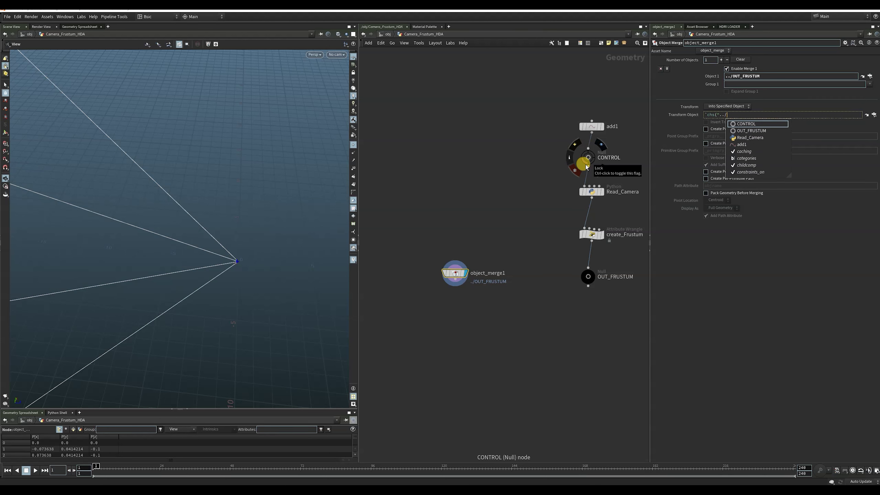
{"action": "key", "text": "Down"}
{"action": "key", "text": "Return"}
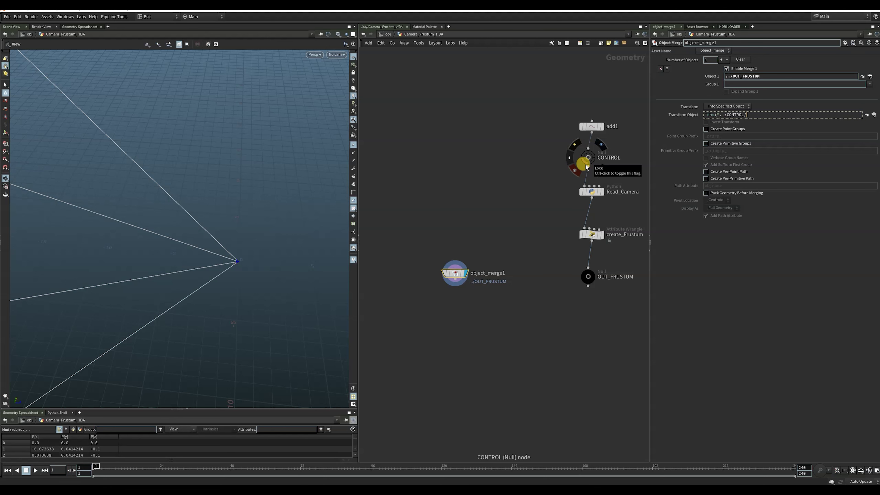
{"action": "type", "text": "ca"}
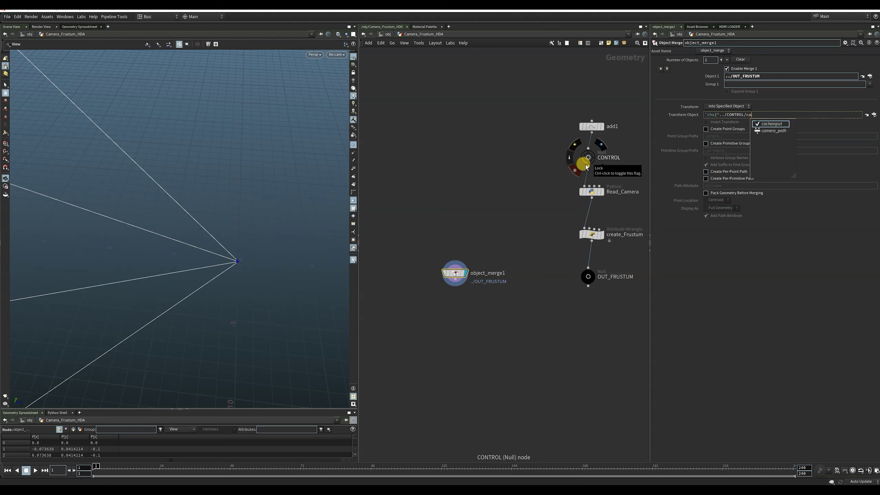
{"action": "key", "text": "Down"}
{"action": "key", "text": "Return"}
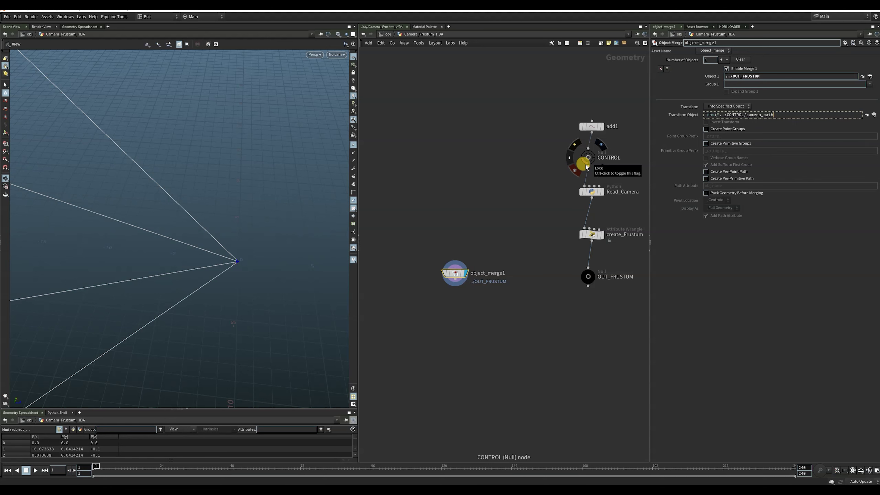
{"action": "type", "text": "\""}
{"action": "key", "text": "Return"}
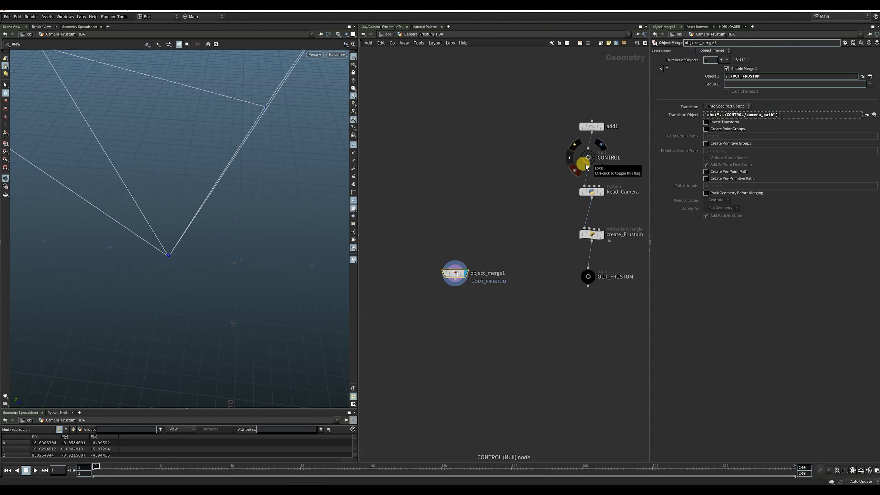
- Compare the merged frustum's placement with cam1 at the object level and return inside Camera_Frustum_HDA
{"action": "left_click_drag", "start_coordinate": [173, 255], "coordinate": [255, 295]}
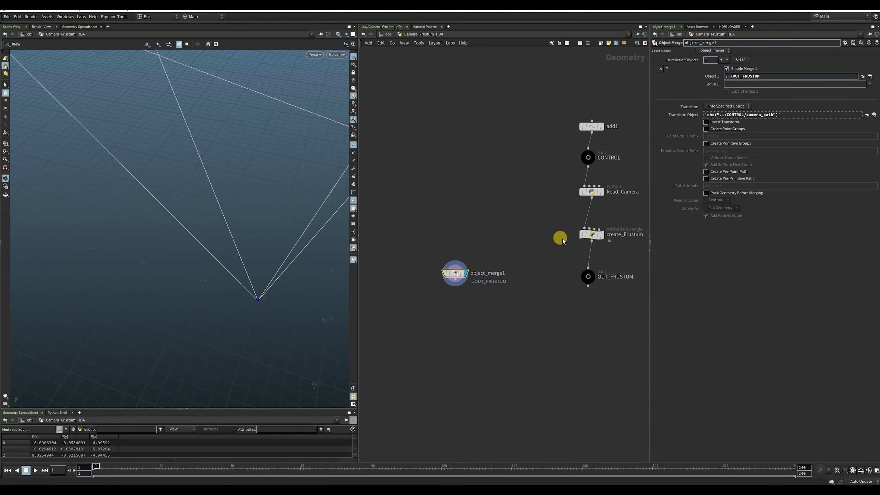
{"action": "left_click", "coordinate": [385, 34]}
{"action": "scroll", "coordinate": [542, 219], "scroll_direction": "down", "scroll_amount": 4}
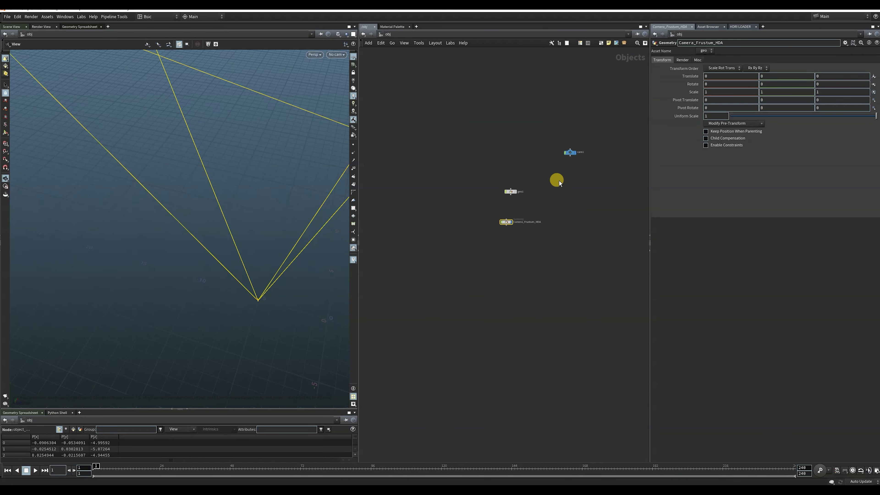
{"action": "scroll", "coordinate": [561, 188], "scroll_direction": "up", "scroll_amount": 3}
{"action": "left_click_drag", "start_coordinate": [608, 157], "coordinate": [549, 114]}
{"action": "left_click_drag", "start_coordinate": [215, 205], "coordinate": [301, 242]}
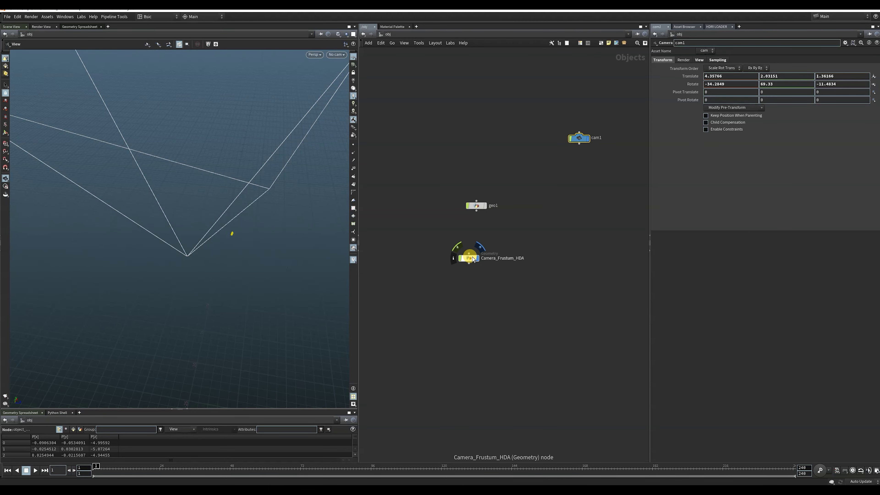
{"action": "double_click", "coordinate": [473, 259]}
{"action": "left_click", "coordinate": [503, 219]}
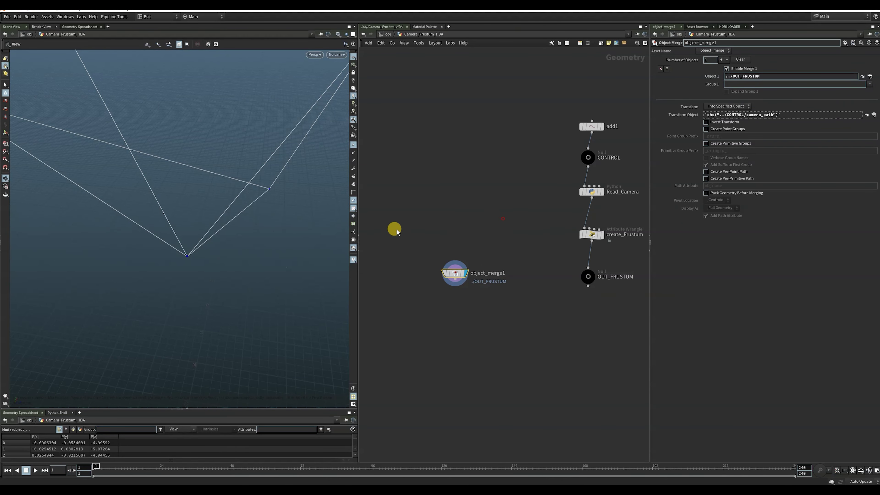
- Enable Invert Transform on object_merge1, toggling it to compare the frustum's placement in the viewport
{"action": "left_click", "coordinate": [346, 34]}
{"action": "left_click", "coordinate": [349, 47]}
{"action": "left_click", "coordinate": [504, 222]}
{"action": "left_click", "coordinate": [705, 122]}
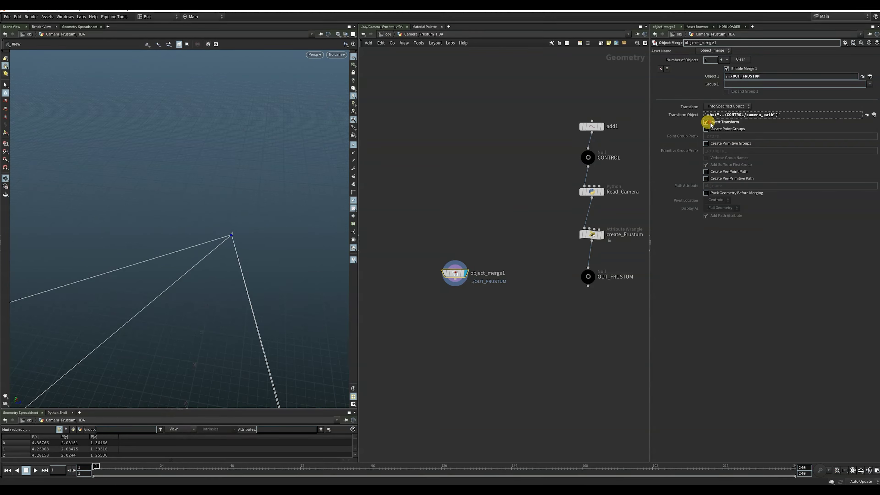
{"action": "left_click", "coordinate": [705, 122]}
{"action": "left_click", "coordinate": [706, 122]}
{"action": "mouse_move", "coordinate": [217, 240]}
{"action": "left_mouse_down"}
{"action": "mouse_move", "coordinate": [236, 228]}
{"action": "mouse_move", "coordinate": [203, 244]}
{"action": "mouse_move", "coordinate": [232, 239]}
{"action": "mouse_move", "coordinate": [235, 261]}
{"action": "mouse_move", "coordinate": [241, 239]}
{"action": "mouse_move", "coordinate": [209, 207]}
{"action": "mouse_move", "coordinate": [237, 258]}
{"action": "mouse_move", "coordinate": [200, 244]}
{"action": "mouse_move", "coordinate": [213, 249]}
{"action": "left_mouse_up"}
{"action": "left_click", "coordinate": [706, 122]}
- Add a null wired below object_merge1 and rename it OUT_MAIN_FRUSTUM
{"action": "key", "text": "Tab"}
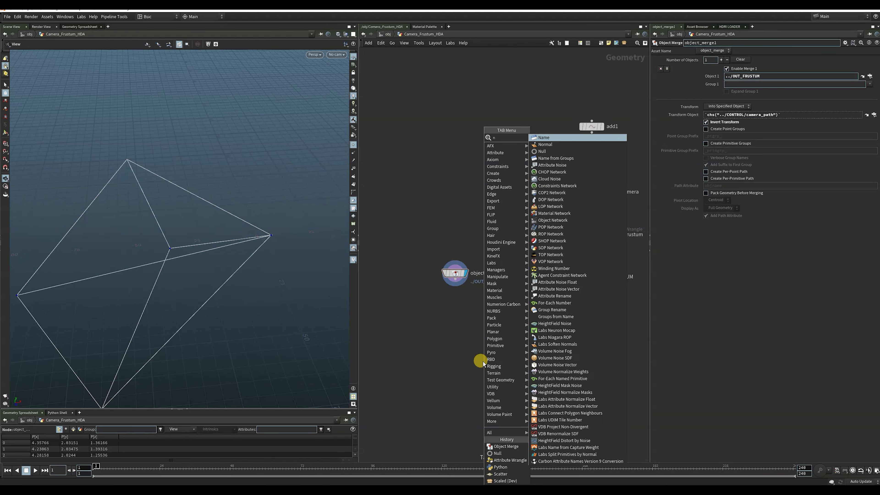
{"action": "type", "text": "nul"}
{"action": "key", "text": "Return"}
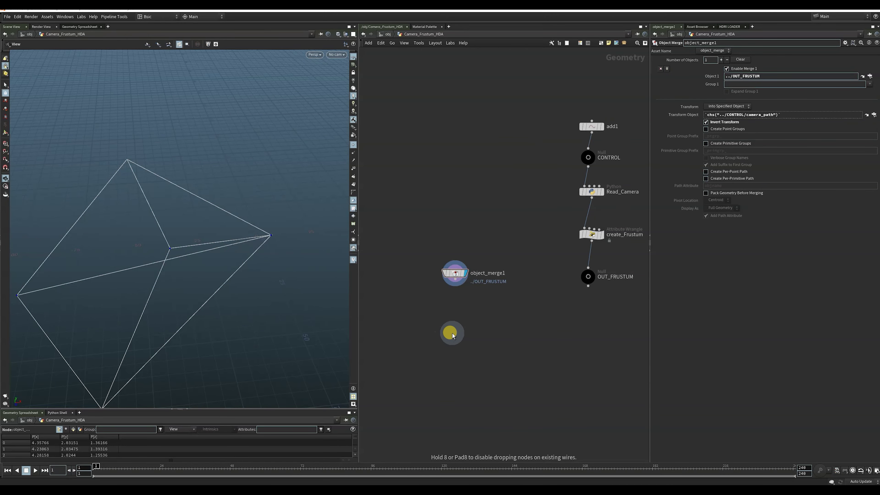
{"action": "left_click", "coordinate": [451, 332]}
{"action": "left_click_drag", "start_coordinate": [496, 373], "coordinate": [495, 372]}
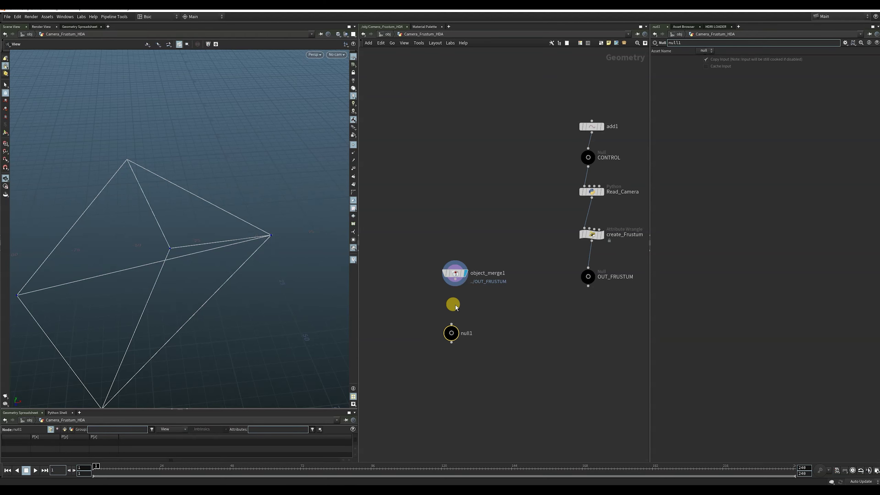
{"action": "left_click_drag", "start_coordinate": [410, 312], "coordinate": [494, 382]}
{"action": "left_click_drag", "start_coordinate": [455, 285], "coordinate": [452, 325]}
{"action": "double_click", "coordinate": [467, 334]}
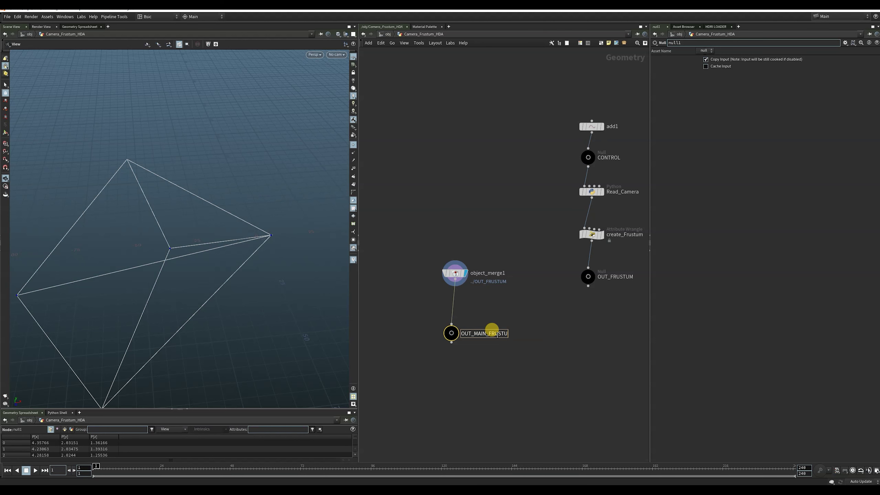
{"action": "key", "text": "Return"}
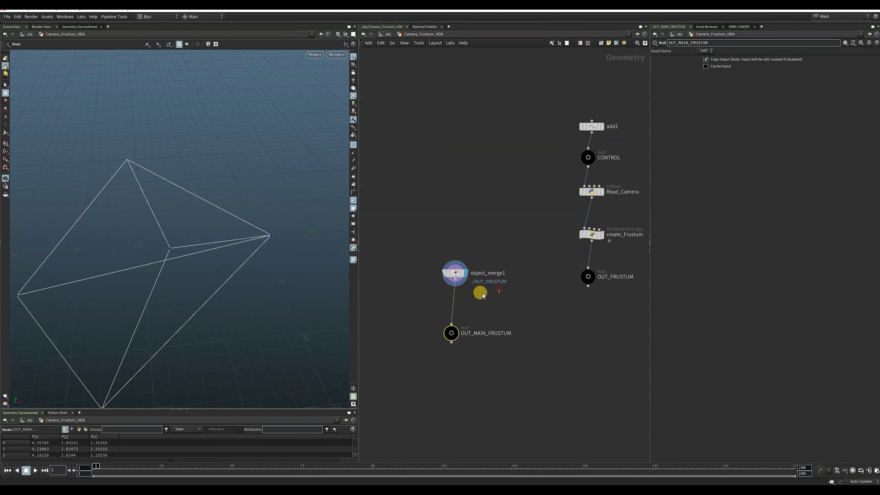
- Display OUT_MAIN_FRUSTUM and tidy the network by aligning it under object_merge1 and moving OUT_FRUSTUM closer to create_Frustum
{"action": "left_click_drag", "start_coordinate": [496, 297], "coordinate": [424, 224]}
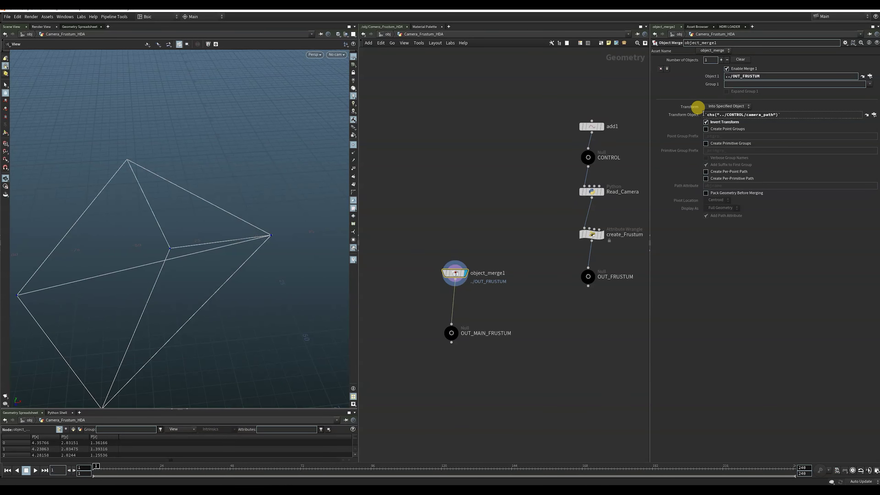
{"action": "left_click", "coordinate": [588, 158]}
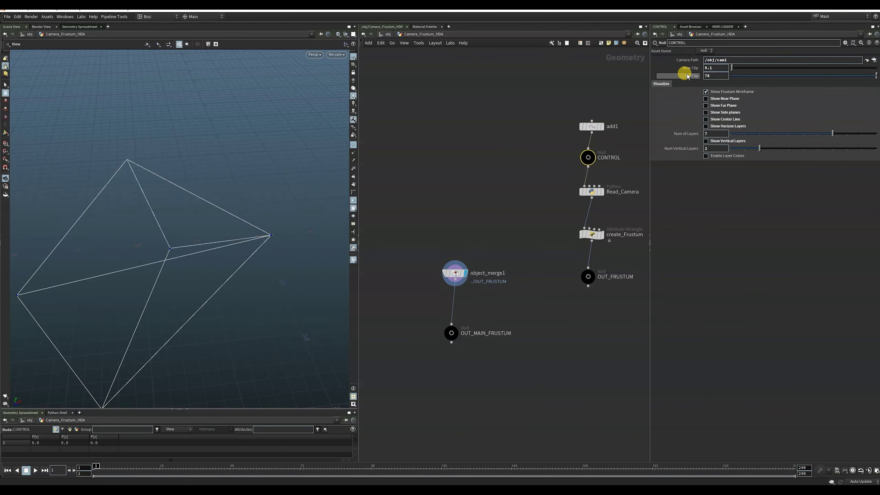
{"action": "left_click_drag", "start_coordinate": [454, 347], "coordinate": [461, 320]}
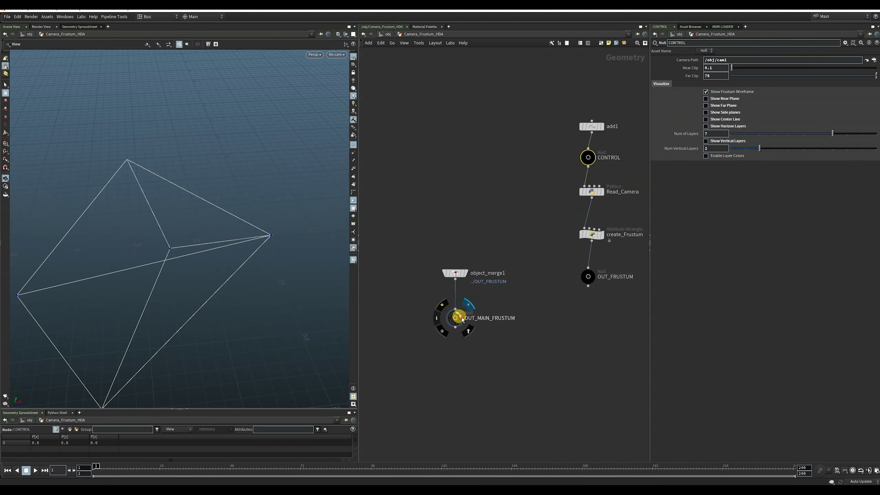
{"action": "scroll", "coordinate": [533, 303], "scroll_direction": "down", "scroll_amount": 5}
{"action": "left_click_drag", "start_coordinate": [474, 262], "coordinate": [522, 357]}
{"action": "left_click_drag", "start_coordinate": [503, 294], "coordinate": [520, 257]}
{"action": "scroll", "coordinate": [568, 299], "scroll_direction": "up", "scroll_amount": 5}
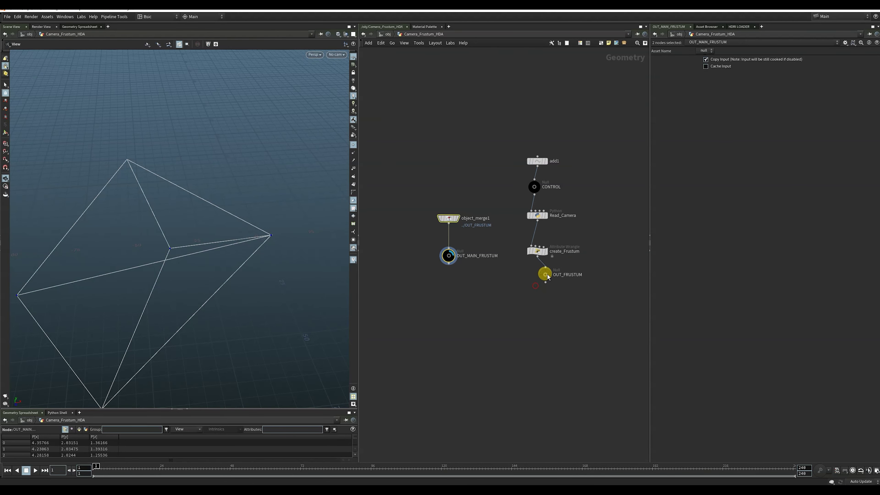
- Enable Show Near Plane in the CONTROL null's Visualize settings
{"action": "scroll", "coordinate": [511, 298], "scroll_direction": "down", "scroll_amount": 4}
{"action": "mouse_move", "coordinate": [267, 241]}
{"action": "left_mouse_down"}
{"action": "mouse_move", "coordinate": [253, 274]}
{"action": "mouse_move", "coordinate": [265, 251]}
{"action": "left_mouse_up"}
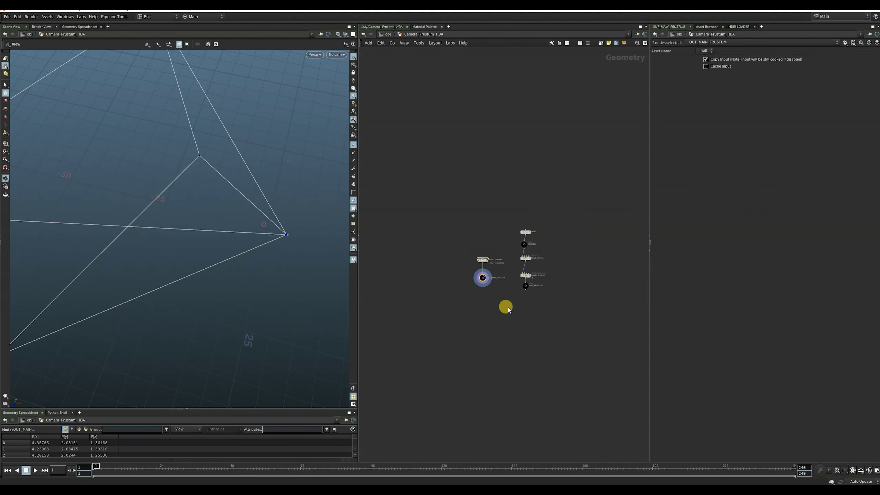
{"action": "scroll", "coordinate": [472, 277], "scroll_direction": "up", "scroll_amount": 4}
{"action": "left_click", "coordinate": [579, 209]}
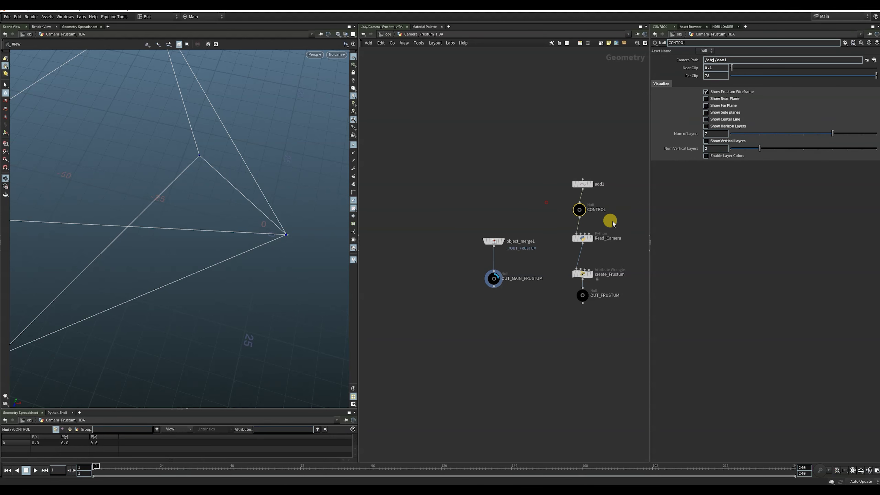
{"action": "left_click", "coordinate": [713, 100]}
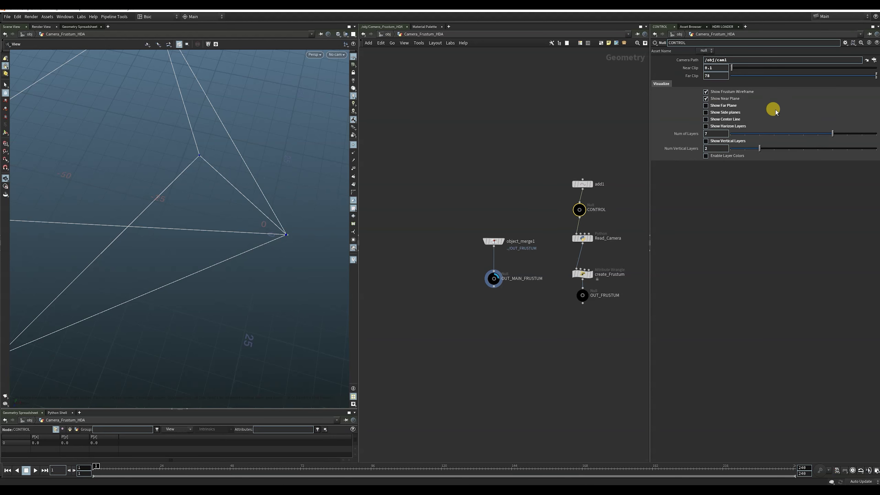
- Switch the CONTROL null's visualization from the near plane to Show Center Line
{"action": "left_click", "coordinate": [723, 119]}
{"action": "left_click_drag", "start_coordinate": [123, 203], "coordinate": [139, 203]}
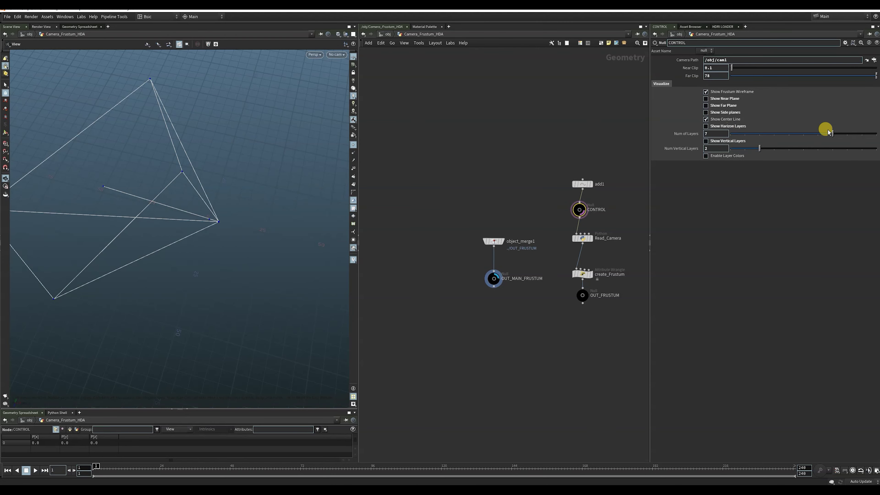
- Try Show Side planes and Show Far Plane on the CONTROL null, inspecting the frustum before turning both off
{"action": "left_click", "coordinate": [717, 112]}
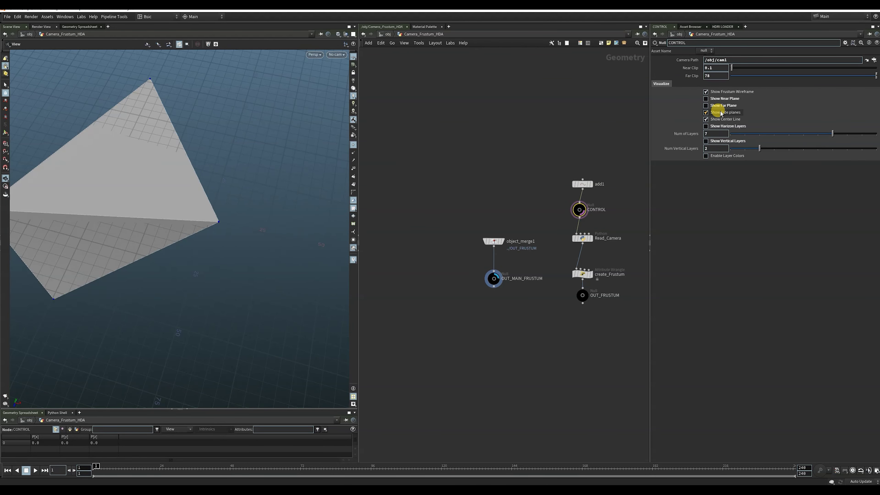
{"action": "left_click_drag", "start_coordinate": [157, 179], "coordinate": [275, 127]}
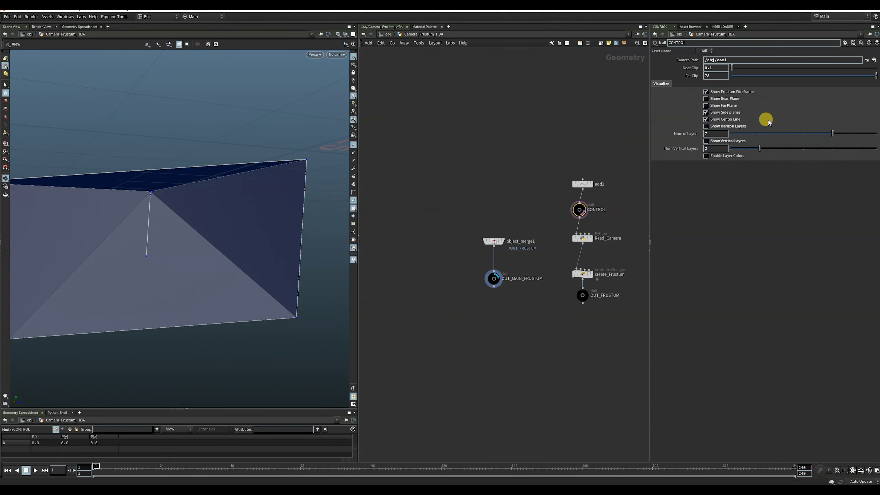
{"action": "left_click", "coordinate": [728, 106]}
{"action": "mouse_move", "coordinate": [239, 237]}
{"action": "left_mouse_down"}
{"action": "mouse_move", "coordinate": [178, 250]}
{"action": "mouse_move", "coordinate": [242, 239]}
{"action": "left_mouse_up"}
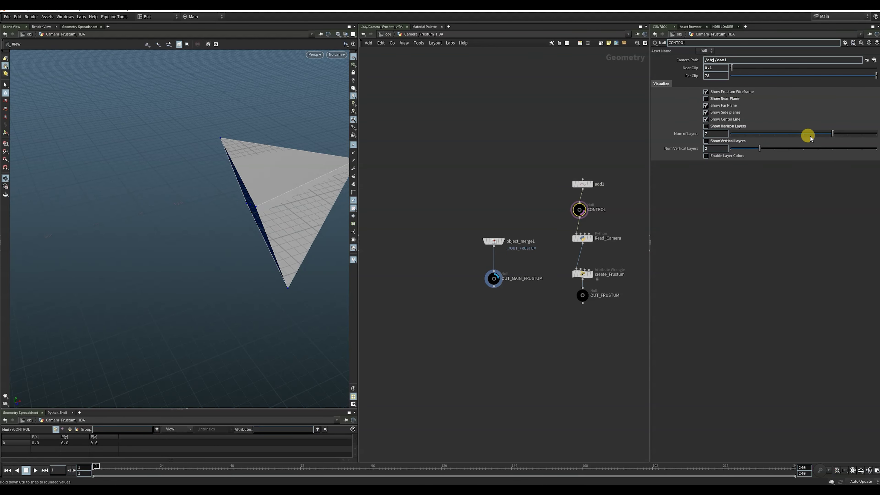
{"action": "left_click", "coordinate": [715, 112]}
{"action": "left_click", "coordinate": [714, 106]}
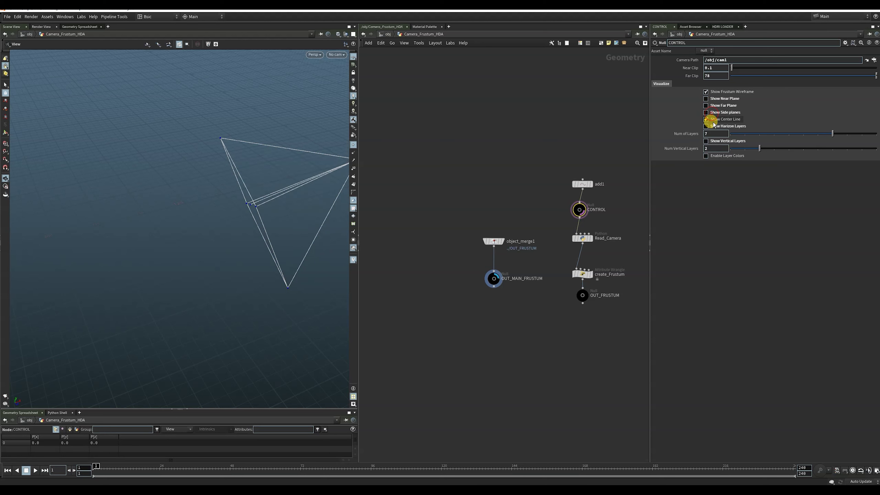
- Try Show Vertical Layers on the CONTROL null, inspecting the slices before turning it off
{"action": "left_click", "coordinate": [709, 121]}
{"action": "left_click", "coordinate": [716, 140]}
{"action": "left_click_drag", "start_coordinate": [204, 156], "coordinate": [243, 175]}
{"action": "mouse_move", "coordinate": [829, 132]}
{"action": "left_mouse_down"}
{"action": "mouse_move", "coordinate": [854, 133]}
{"action": "mouse_move", "coordinate": [780, 133]}
{"action": "mouse_move", "coordinate": [854, 133]}
{"action": "mouse_move", "coordinate": [831, 133]}
{"action": "left_mouse_up"}
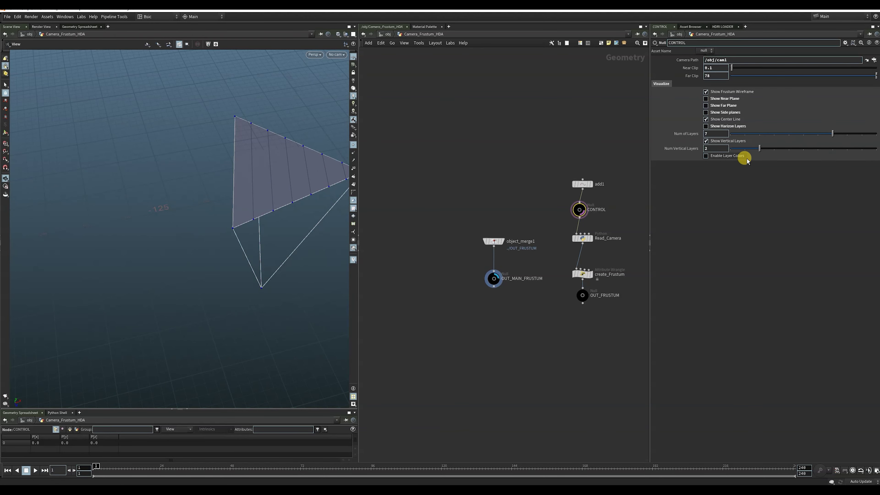
{"action": "left_click", "coordinate": [706, 141]}
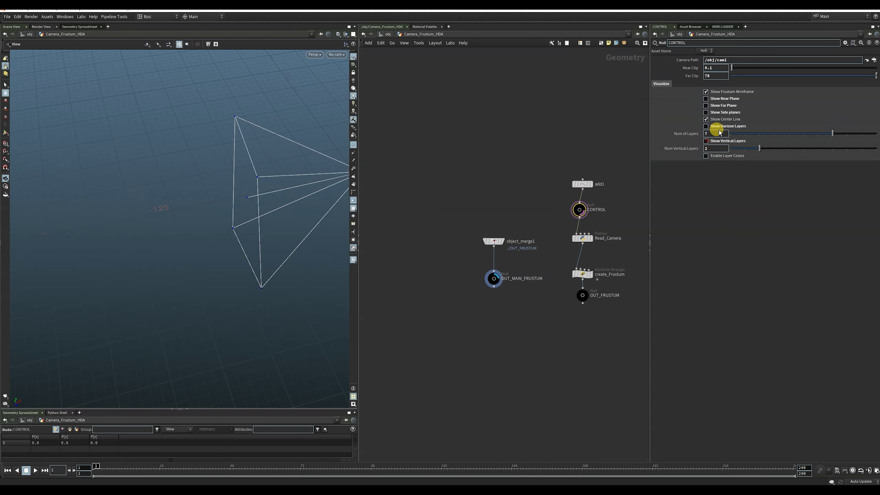
- Enable Show Horizon Layers on the CONTROL null and set Num of Layers to 9
{"action": "left_click", "coordinate": [706, 126]}
{"action": "left_click_drag", "start_coordinate": [831, 134], "coordinate": [861, 142]}
{"action": "left_click_drag", "start_coordinate": [149, 154], "coordinate": [214, 185]}
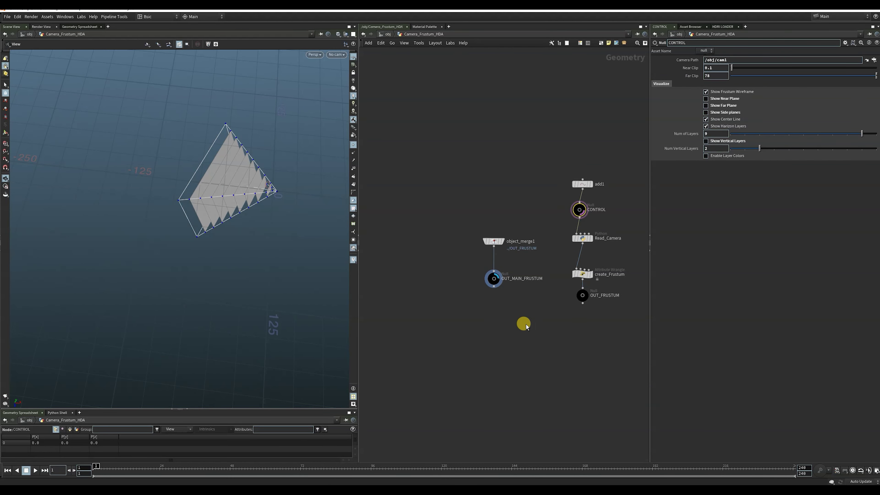
{"action": "scroll", "coordinate": [512, 326], "scroll_direction": "down", "scroll_amount": 2}
{"action": "scroll", "coordinate": [522, 314], "scroll_direction": "up", "scroll_amount": 4}
{"action": "key", "text": "Tab"}
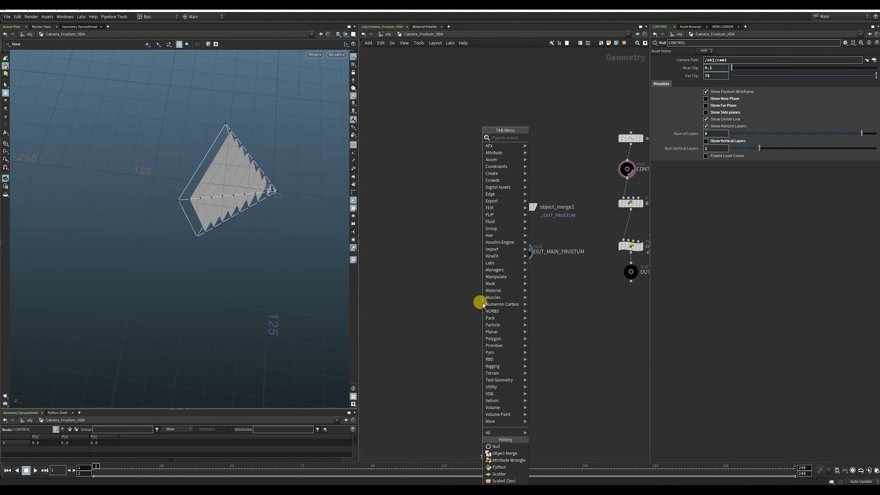
{"action": "mouse_move", "coordinate": [482, 303]}
{"action": "left_click", "coordinate": [540, 138]}
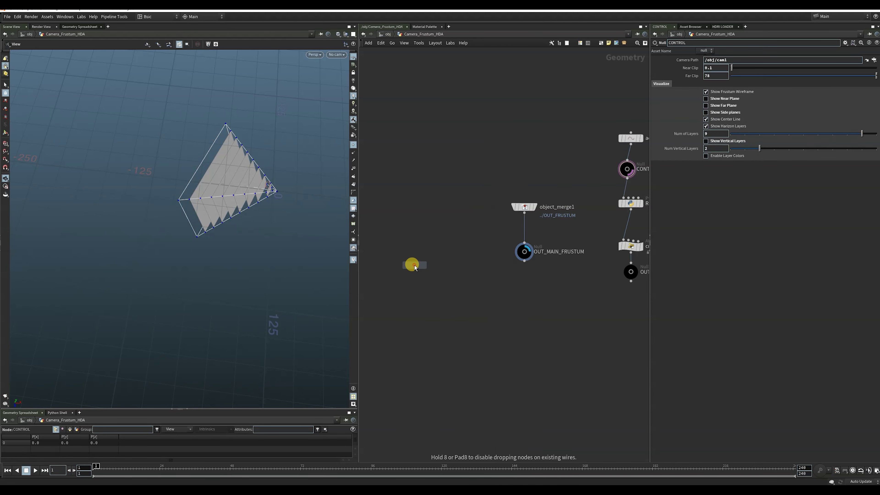
{"action": "left_click", "coordinate": [414, 266]}
{"action": "scroll", "coordinate": [413, 263], "scroll_direction": "up", "scroll_amount": 2}
{"action": "key", "text": "Delete"}
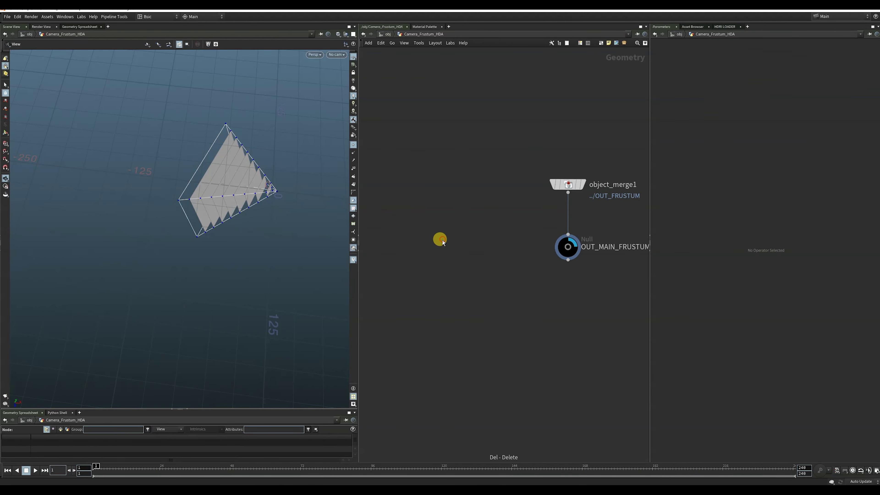
- Add a Grid node beside the object_merge1 branch and hide the point markers in the viewport
{"action": "key", "text": "Tab"}
{"action": "type", "text": "grid"}
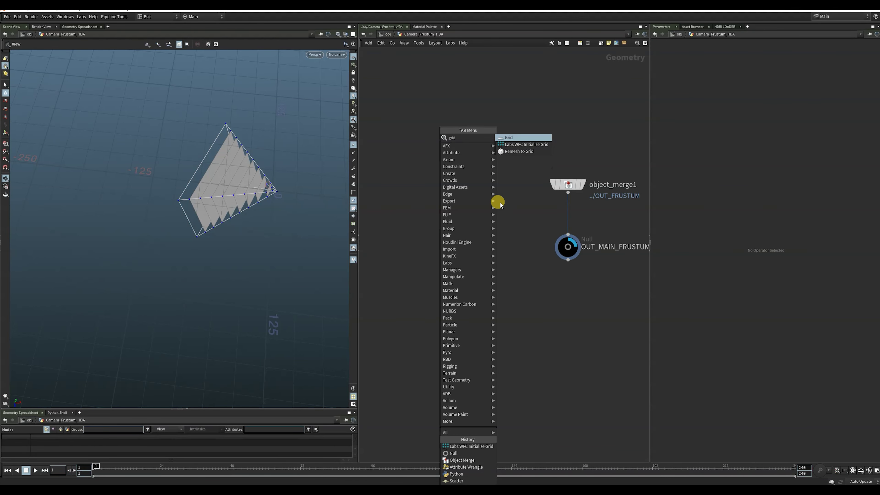
{"action": "left_click", "coordinate": [506, 138]}
{"action": "left_click", "coordinate": [429, 253]}
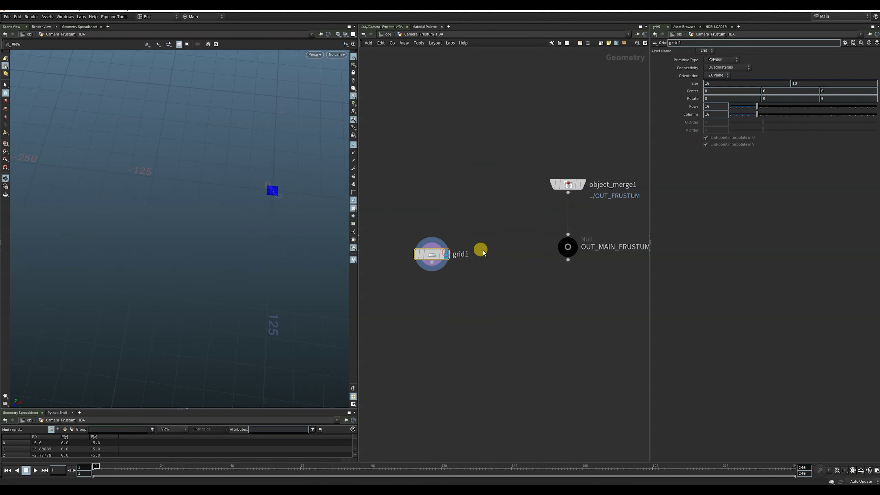
{"action": "left_click", "coordinate": [353, 145]}
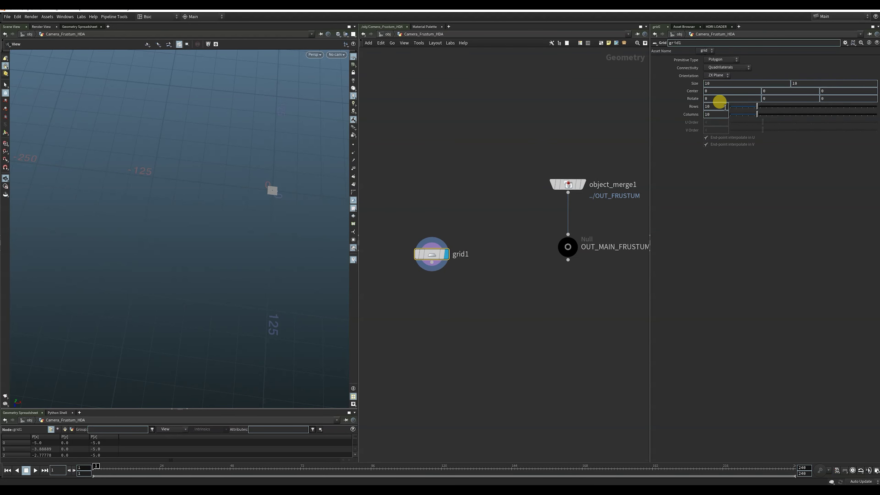
{"action": "type", "text": "500"}
{"action": "key", "text": "Return"}
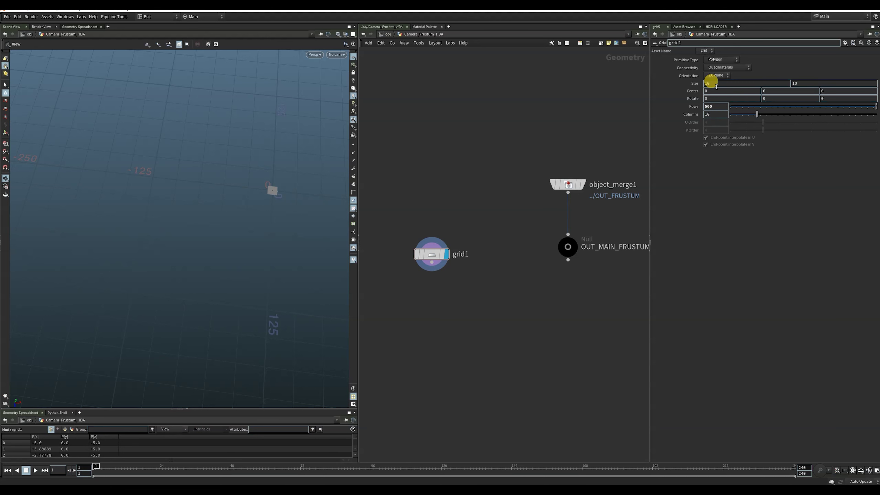
{"action": "key", "text": "ctrl+z"}
- Set grid1's size to 500 by 500 with 100 rows and 100 columns
{"action": "double_click", "coordinate": [719, 83]}
{"action": "type", "text": "500"}
{"action": "key", "text": "Return"}
{"action": "double_click", "coordinate": [806, 83]}
{"action": "type", "text": "500"}
{"action": "key", "text": "Return"}
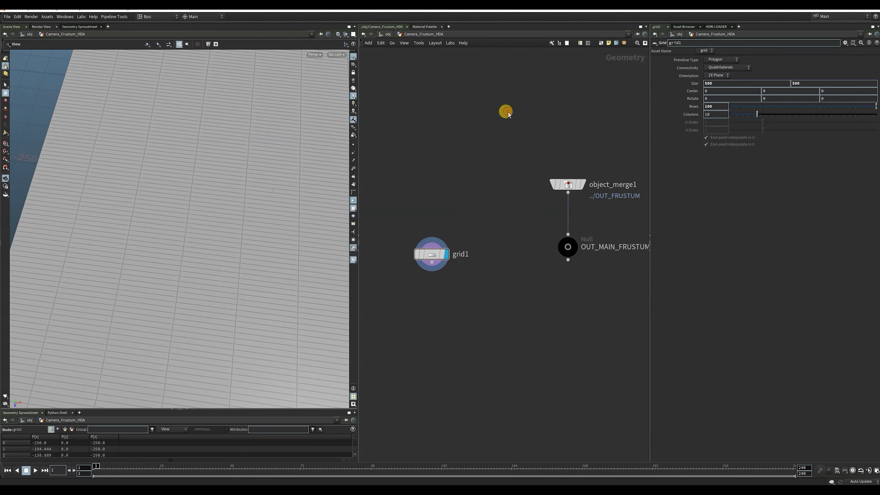
{"action": "double_click", "coordinate": [715, 114]}
{"action": "type", "text": "100"}
{"action": "key", "text": "Return"}
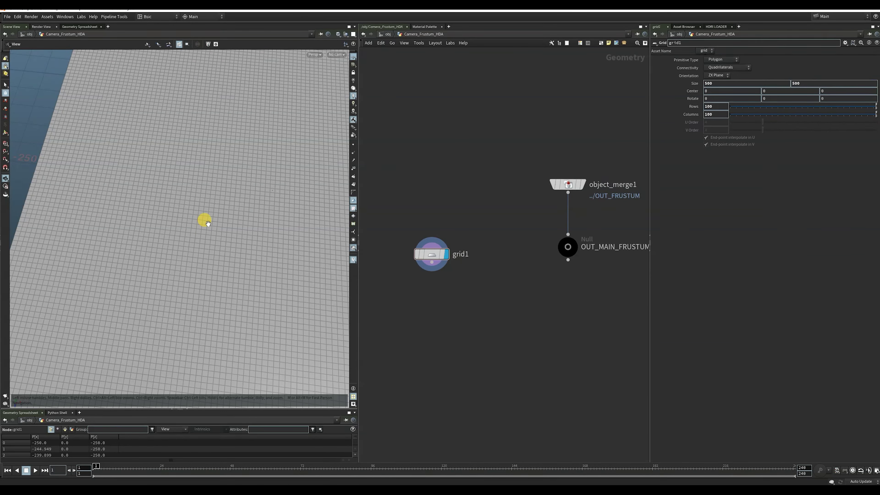
- Template OUT_MAIN_FRUSTUM so the frustum is drawn together with the grid in the viewport
{"action": "scroll", "coordinate": [204, 219], "scroll_direction": "down", "scroll_amount": 5}
{"action": "mouse_move", "coordinate": [571, 252]}
{"action": "left_click_drag", "start_coordinate": [252, 250], "coordinate": [117, 269]}
- Add a Group node with grid1 as its first input and OUT_MAIN_FRUSTUM as its second, and display it
{"action": "key", "text": "Tab"}
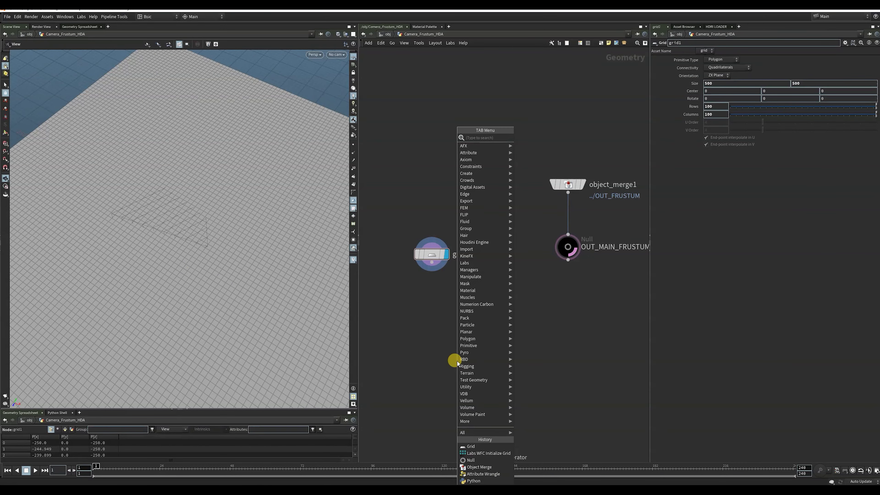
{"action": "type", "text": "grou"}
{"action": "left_click", "coordinate": [535, 158]}
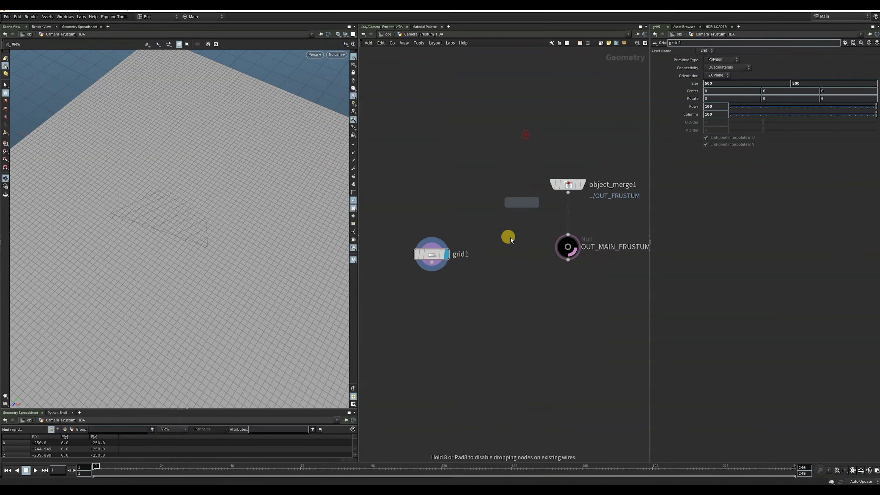
{"action": "left_click", "coordinate": [502, 319]}
{"action": "left_click", "coordinate": [432, 263]}
{"action": "left_click", "coordinate": [494, 311]}
{"action": "left_click_drag", "start_coordinate": [568, 259], "coordinate": [508, 311]}
{"action": "left_click", "coordinate": [516, 319]}
{"action": "left_click_drag", "start_coordinate": [582, 364], "coordinate": [454, 312]}
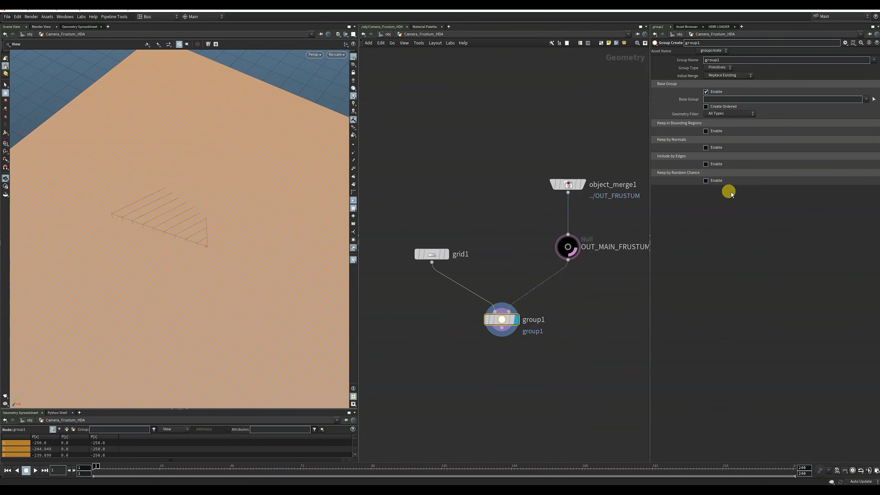
- Configure group1 as a Points group with Base Group disabled and Keep in Bounding Regions using Bounding Convex Hull
{"action": "left_click", "coordinate": [706, 93]}
{"action": "left_click", "coordinate": [717, 67]}
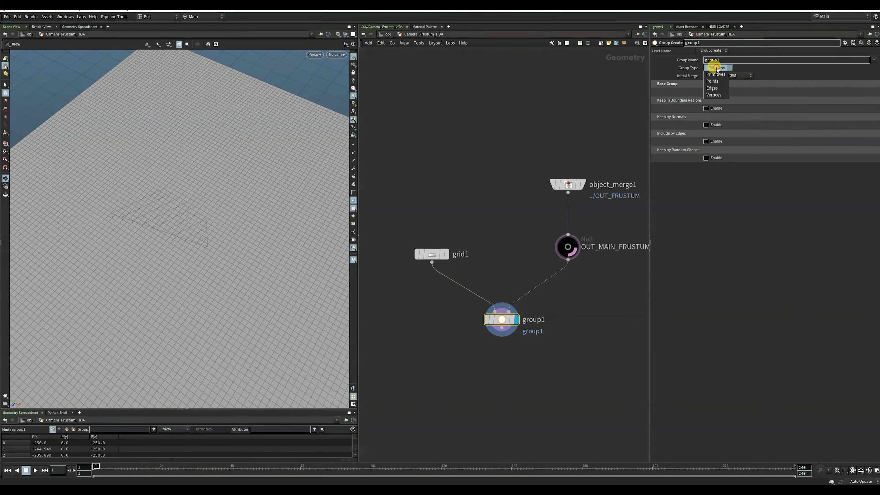
{"action": "left_click", "coordinate": [712, 81]}
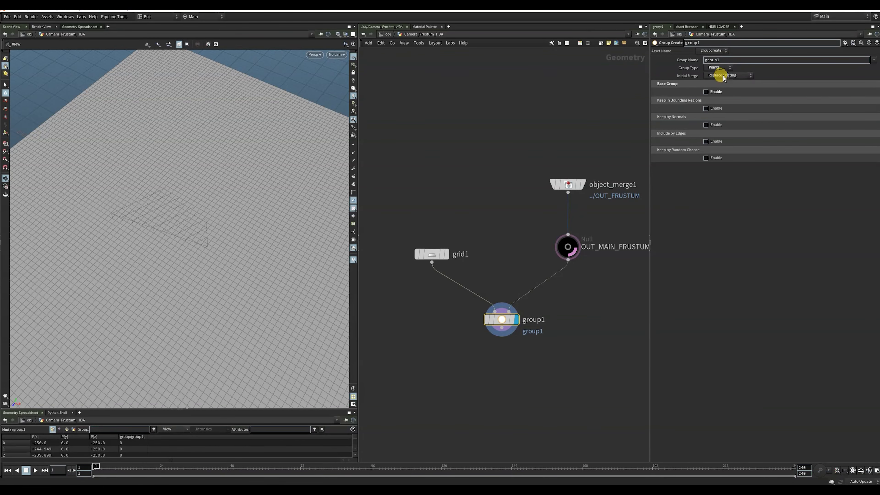
{"action": "left_click", "coordinate": [705, 108]}
{"action": "left_click", "coordinate": [743, 117]}
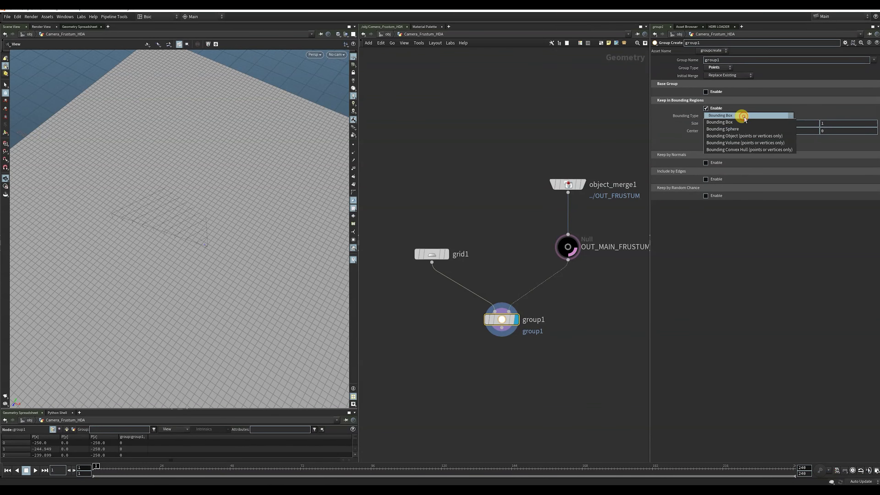
{"action": "left_click", "coordinate": [752, 149]}
{"action": "left_click_drag", "start_coordinate": [181, 265], "coordinate": [242, 293]}
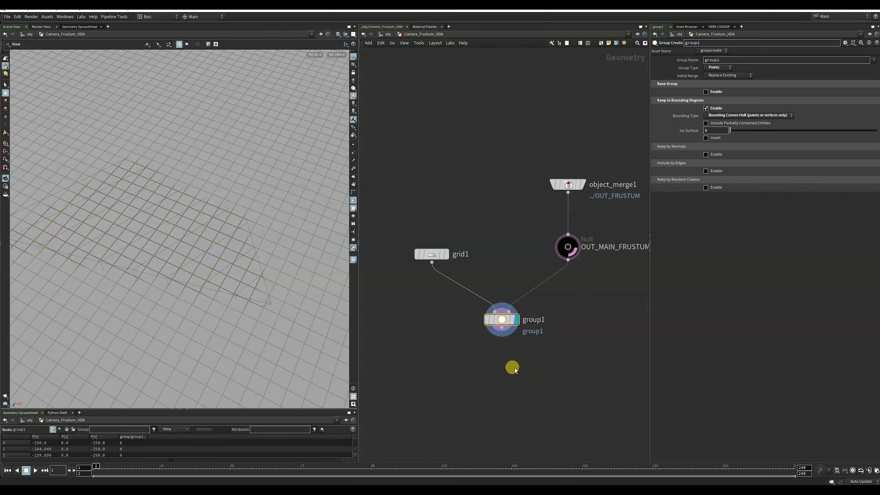
- Add a Blast node wired below group1 and display it
{"action": "scroll", "coordinate": [514, 370], "scroll_direction": "down", "scroll_amount": 3}
{"action": "key", "text": "Tab"}
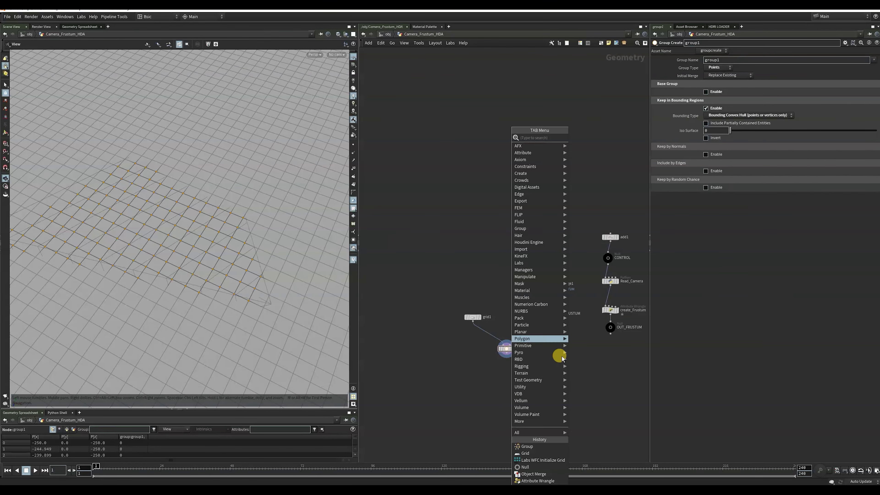
{"action": "type", "text": "blast"}
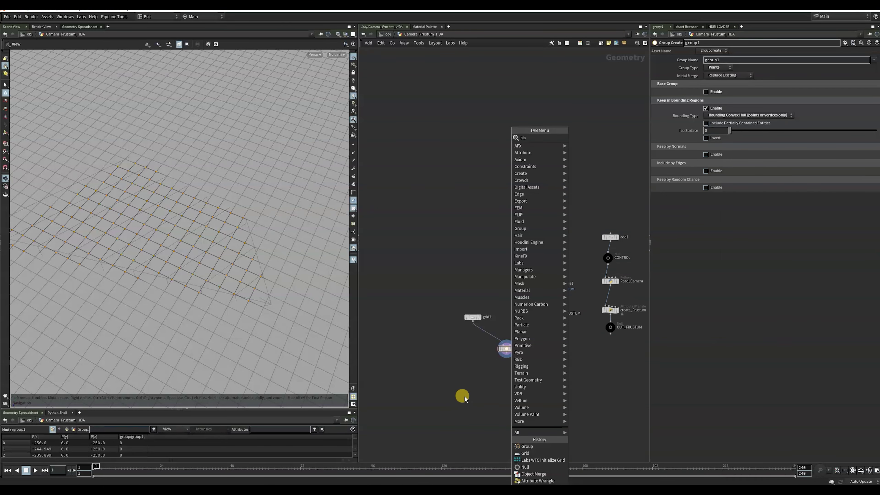
{"action": "left_click", "coordinate": [579, 137]}
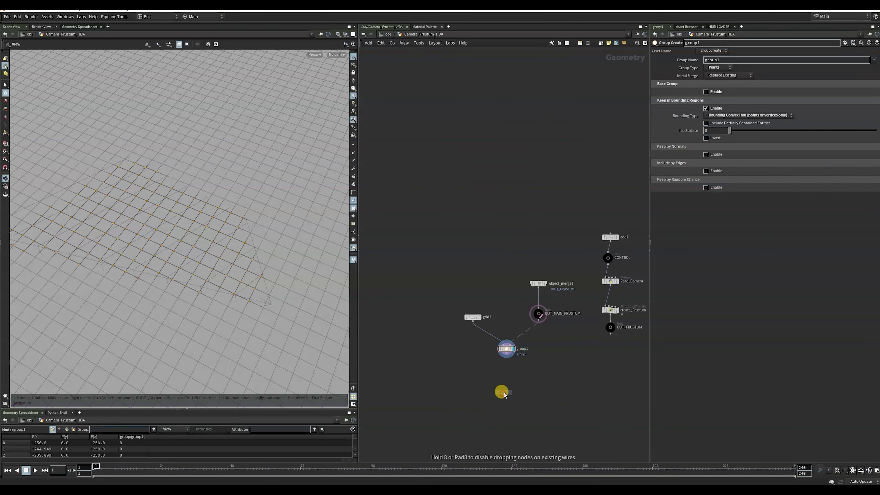
{"action": "left_click", "coordinate": [502, 391]}
{"action": "scroll", "coordinate": [506, 381], "scroll_direction": "up", "scroll_amount": 2}
{"action": "left_click", "coordinate": [516, 394]}
{"action": "left_click_drag", "start_coordinate": [504, 394], "coordinate": [509, 364]}
{"action": "left_click_drag", "start_coordinate": [450, 346], "coordinate": [550, 405]}
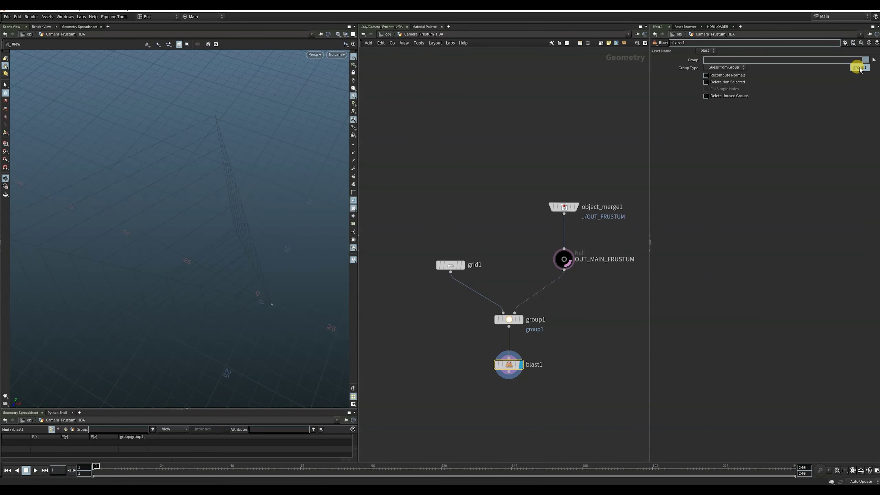
- Set blast1's group to group1 and enable Delete Non Selected
{"action": "left_click", "coordinate": [859, 68]}
{"action": "left_click", "coordinate": [723, 85]}
{"action": "left_click_drag", "start_coordinate": [184, 223], "coordinate": [166, 228]}
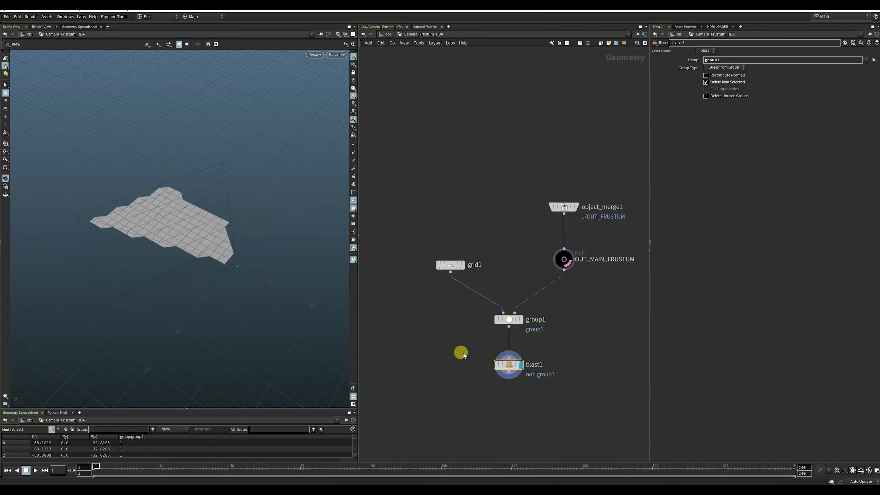
- Move the grid1, object_merge1, OUT_MAIN_FRUSTUM, group1 and blast1 nodes up together beside the CONTROL chain
{"action": "scroll", "coordinate": [546, 342], "scroll_direction": "down", "scroll_amount": 6}
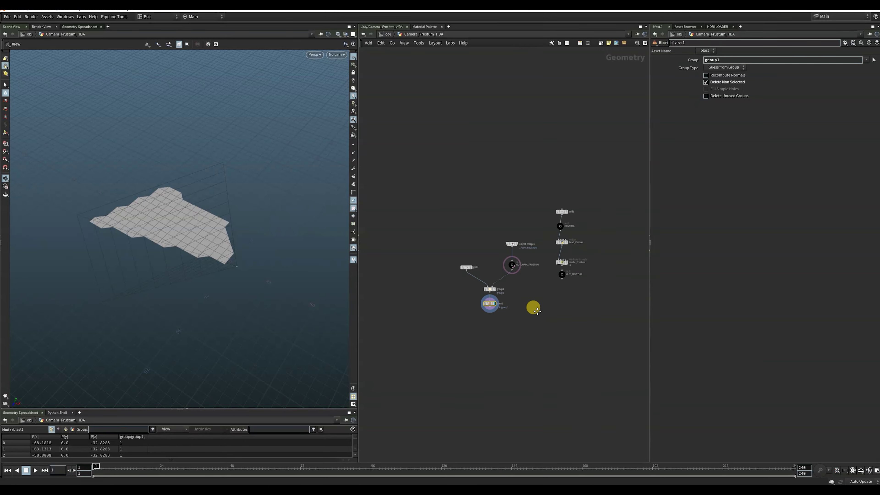
{"action": "left_click_drag", "start_coordinate": [410, 167], "coordinate": [533, 348]}
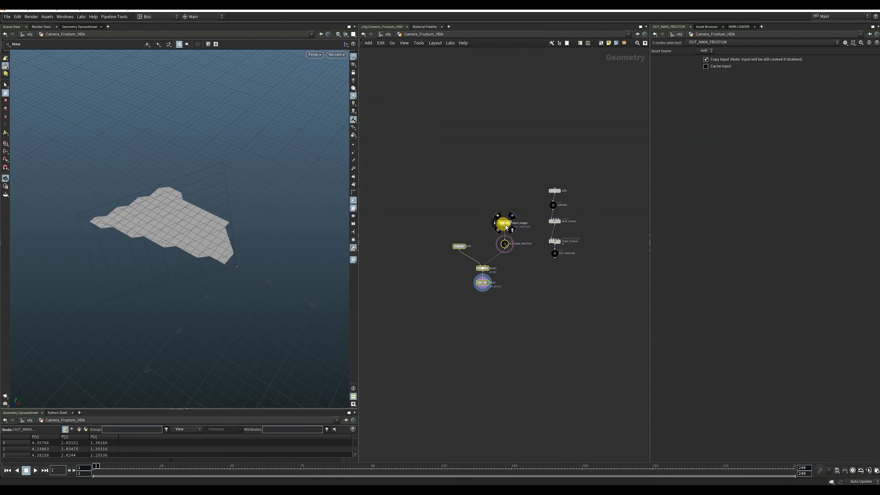
{"action": "left_click_drag", "start_coordinate": [504, 224], "coordinate": [503, 193]}
{"action": "left_click", "coordinate": [534, 254]}
{"action": "scroll", "coordinate": [521, 279], "scroll_direction": "up", "scroll_amount": 3}
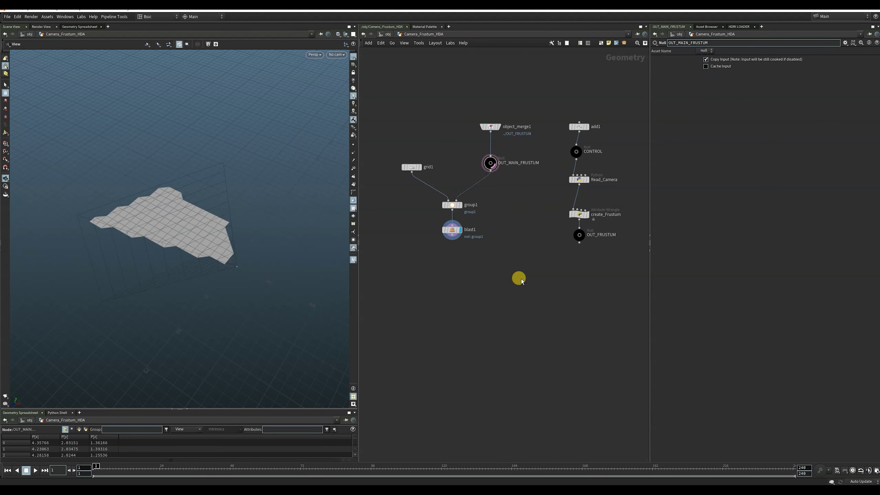